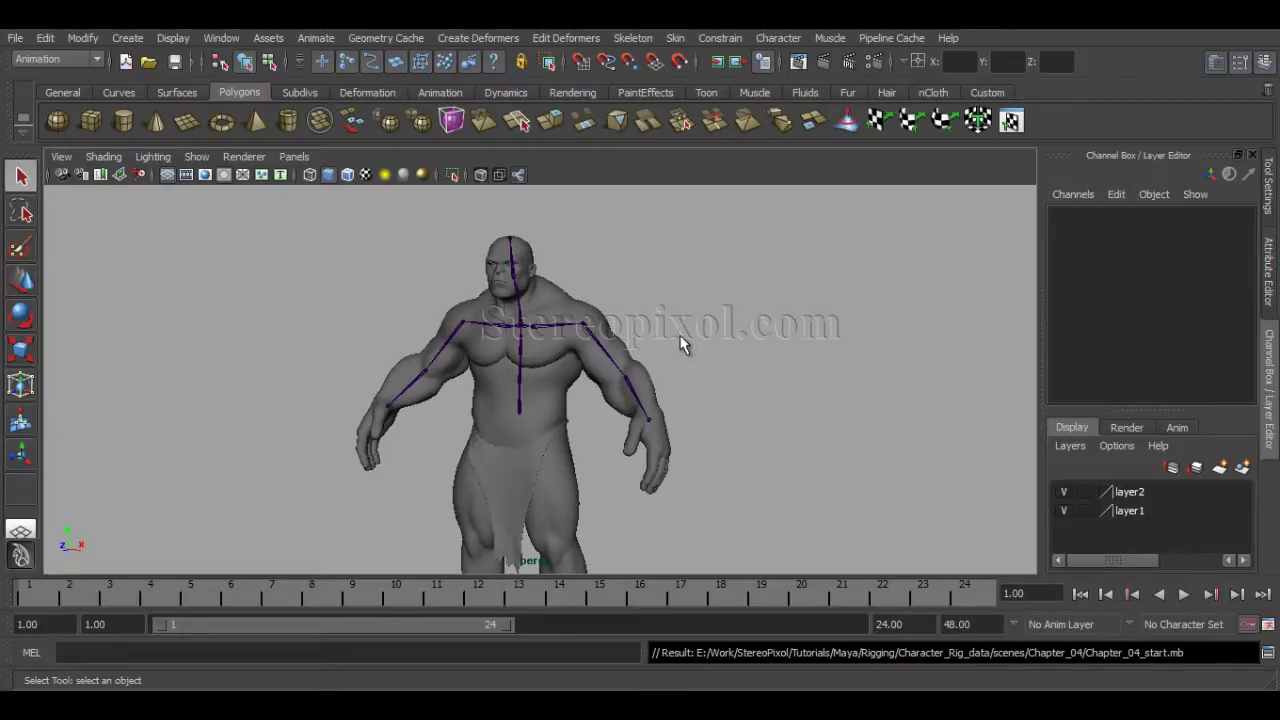
Add the character's loincloth mesh to layer2 and hide that layer
{"action": "left_click_drag", "start_coordinate": [706, 490], "coordinate": [717, 456], "text": "alt"}
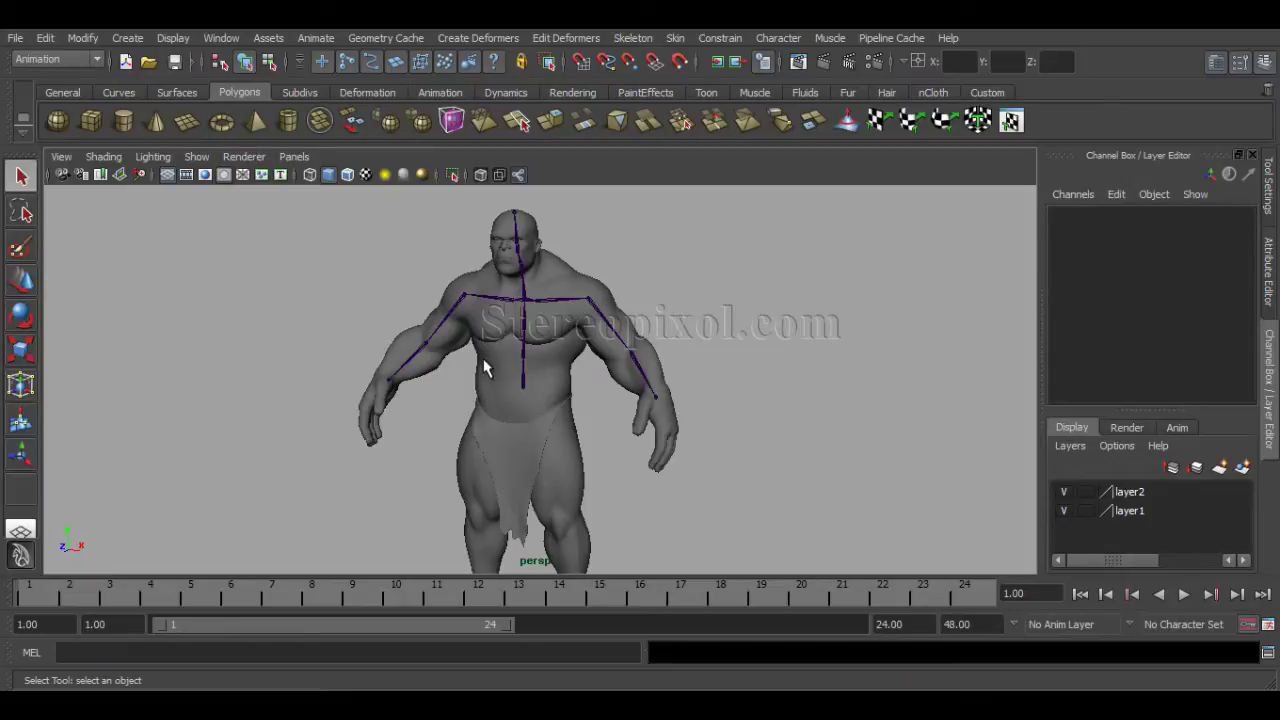
{"action": "left_click_drag", "start_coordinate": [521, 354], "coordinate": [533, 350], "text": "alt"}
{"action": "left_click_drag", "start_coordinate": [608, 372], "coordinate": [580, 371], "text": "alt"}
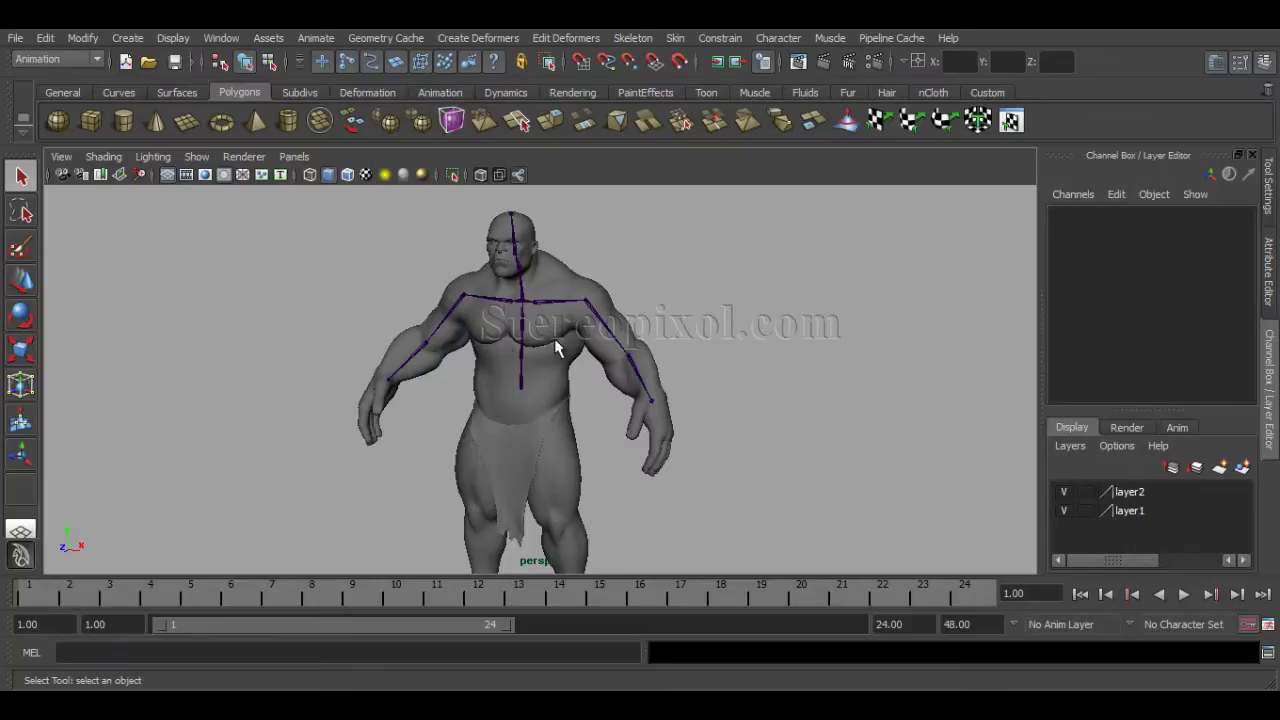
{"action": "middle_click_drag", "start_coordinate": [586, 451], "coordinate": [637, 418], "text": "alt"}
{"action": "scroll", "coordinate": [640, 418], "scroll_direction": "down", "scroll_amount": 3}
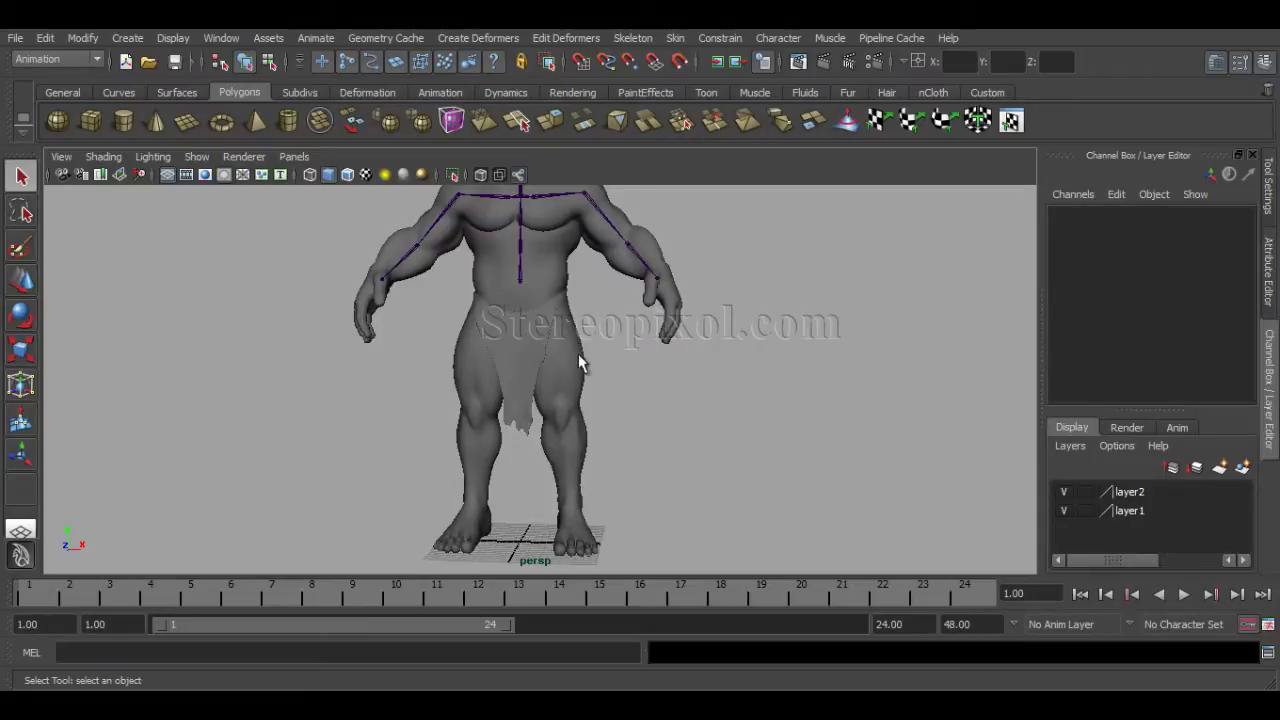
{"action": "left_click", "coordinate": [516, 438]}
{"action": "scroll", "coordinate": [616, 402], "scroll_direction": "up", "scroll_amount": 5}
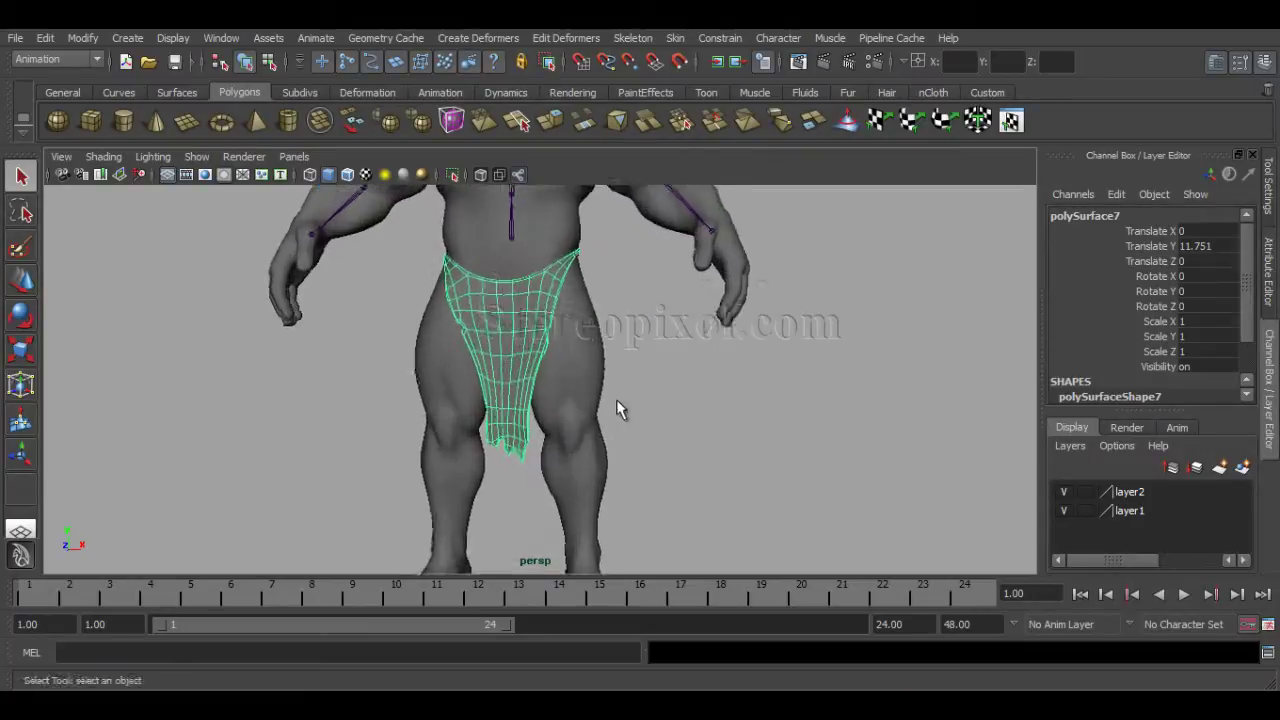
{"action": "right_click", "coordinate": [1147, 496]}
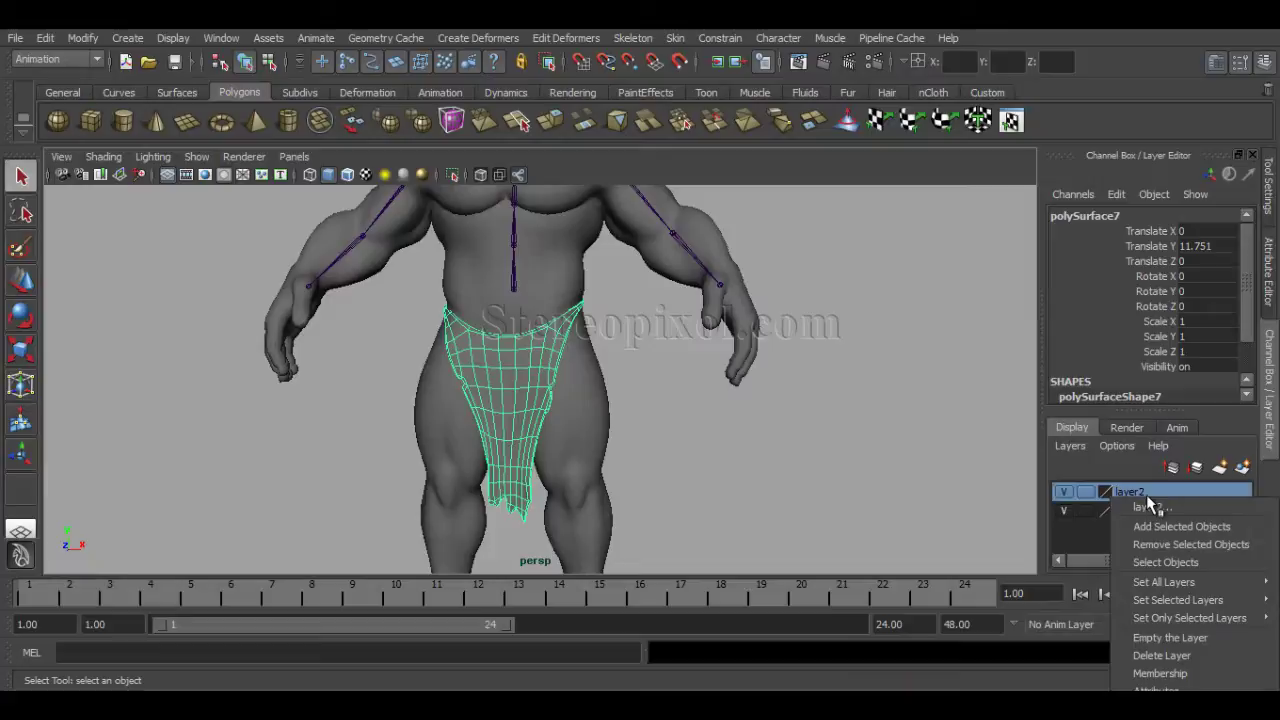
{"action": "left_click", "coordinate": [1150, 527]}
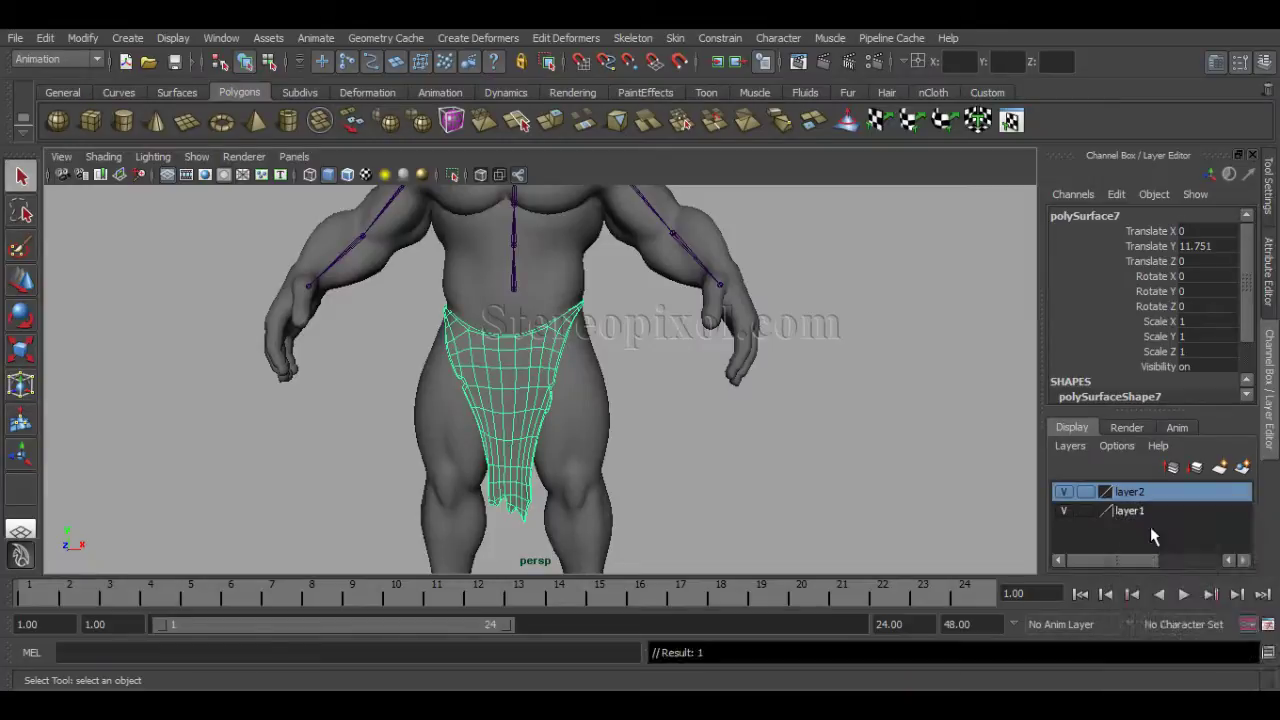
{"action": "left_click", "coordinate": [1064, 491]}
Start a leg chain with the Joint Tool in the side view, placing the hip joint at about Y 36.4, Z -0.3
{"action": "left_click_drag", "start_coordinate": [560, 432], "coordinate": [700, 424], "text": "alt"}
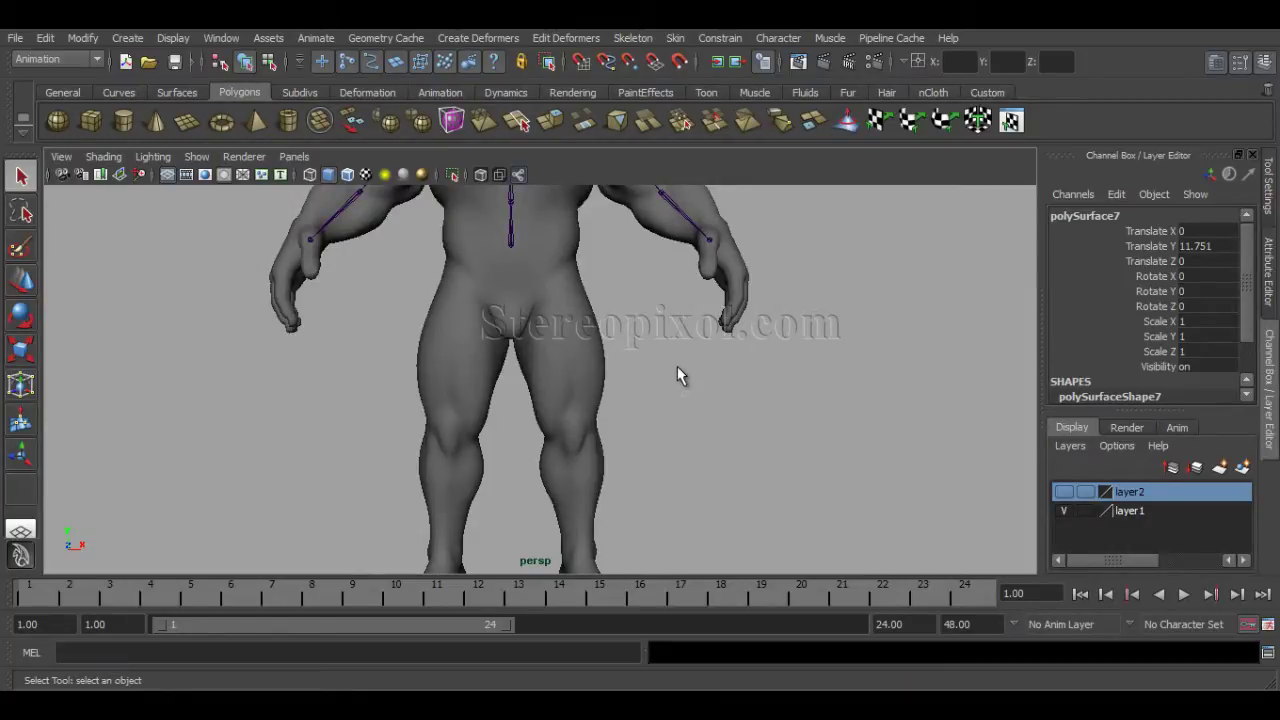
{"action": "key", "text": "space"}
{"action": "key", "text": "space"}
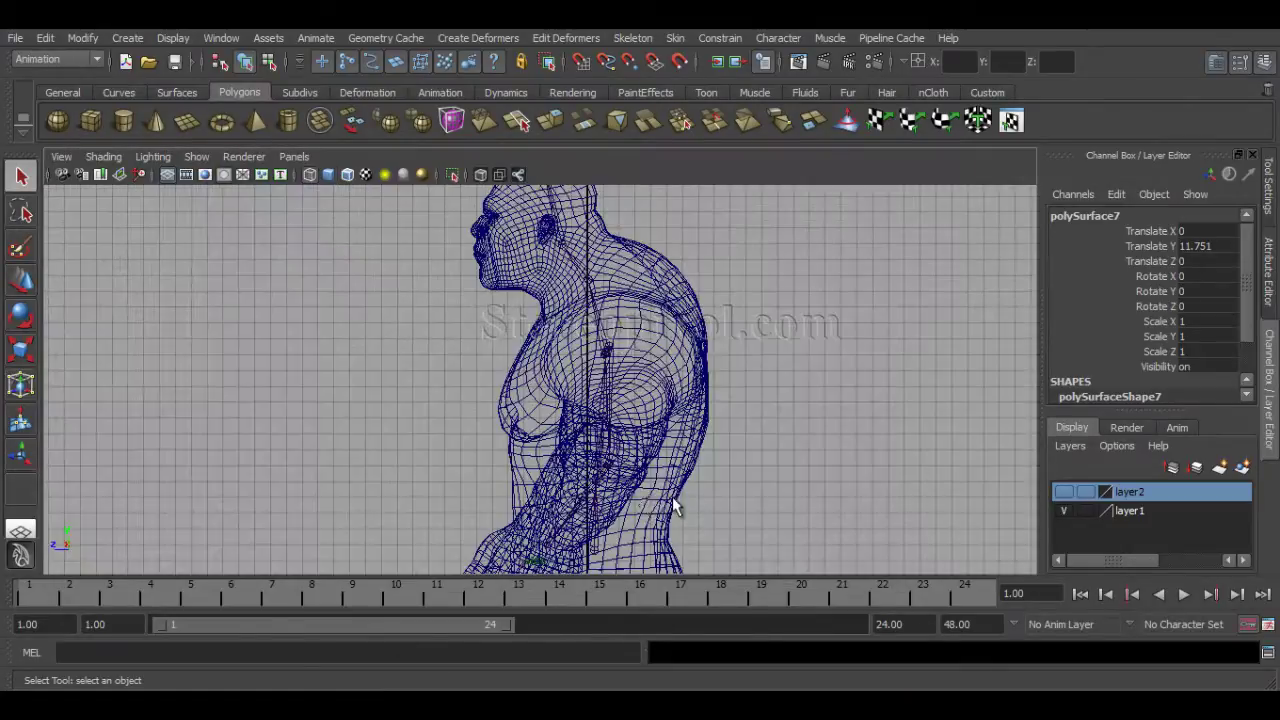
{"action": "middle_click_drag", "start_coordinate": [674, 503], "coordinate": [654, 318], "text": "alt"}
{"action": "middle_click_drag", "start_coordinate": [666, 437], "coordinate": [664, 332], "text": "alt"}
{"action": "right_click_drag", "start_coordinate": [930, 400], "coordinate": [800, 402], "text": "alt"}
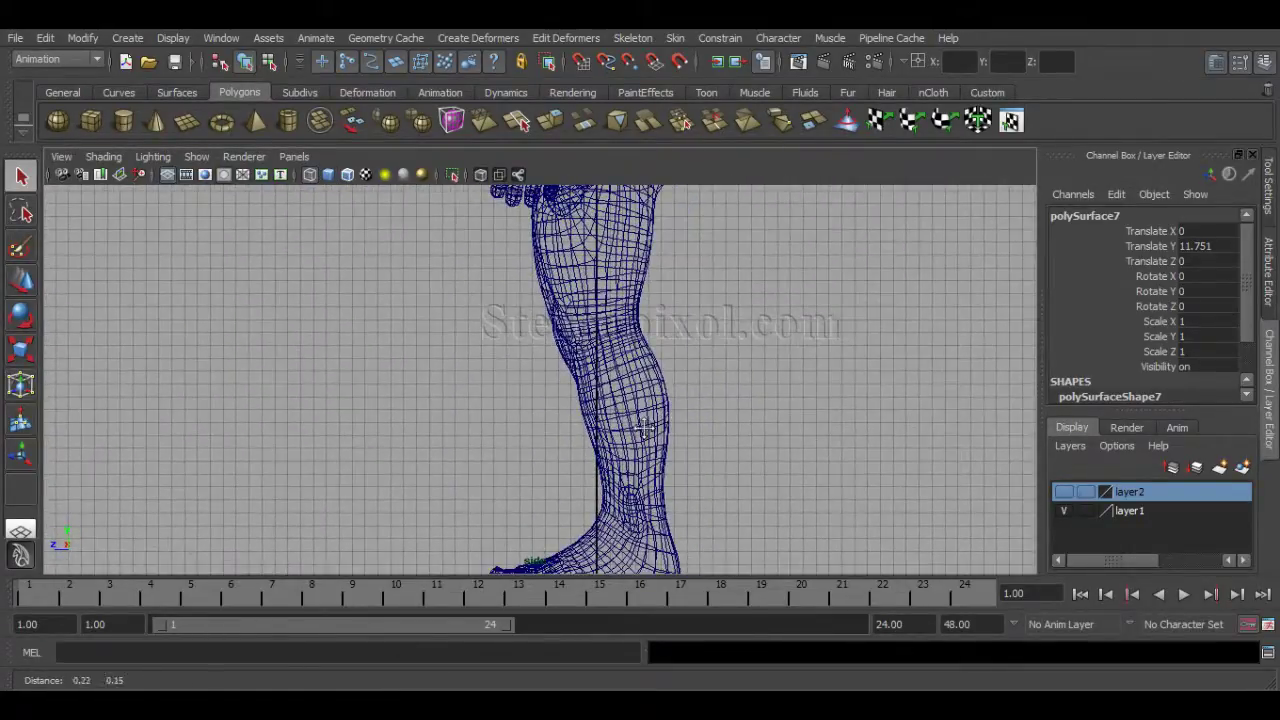
{"action": "middle_click_drag", "start_coordinate": [665, 395], "coordinate": [615, 420], "text": "alt"}
{"action": "right_click_drag", "start_coordinate": [625, 424], "coordinate": [605, 424], "text": "alt"}
{"action": "middle_click_drag", "start_coordinate": [609, 348], "coordinate": [608, 317], "text": "alt"}
{"action": "right_click_drag", "start_coordinate": [672, 357], "coordinate": [651, 357], "text": "alt"}
{"action": "middle_click_drag", "start_coordinate": [648, 359], "coordinate": [622, 394], "text": "alt"}
{"action": "right_click_drag", "start_coordinate": [622, 394], "coordinate": [626, 400], "text": "alt"}
{"action": "middle_click_drag", "start_coordinate": [626, 400], "coordinate": [640, 360], "text": "alt"}
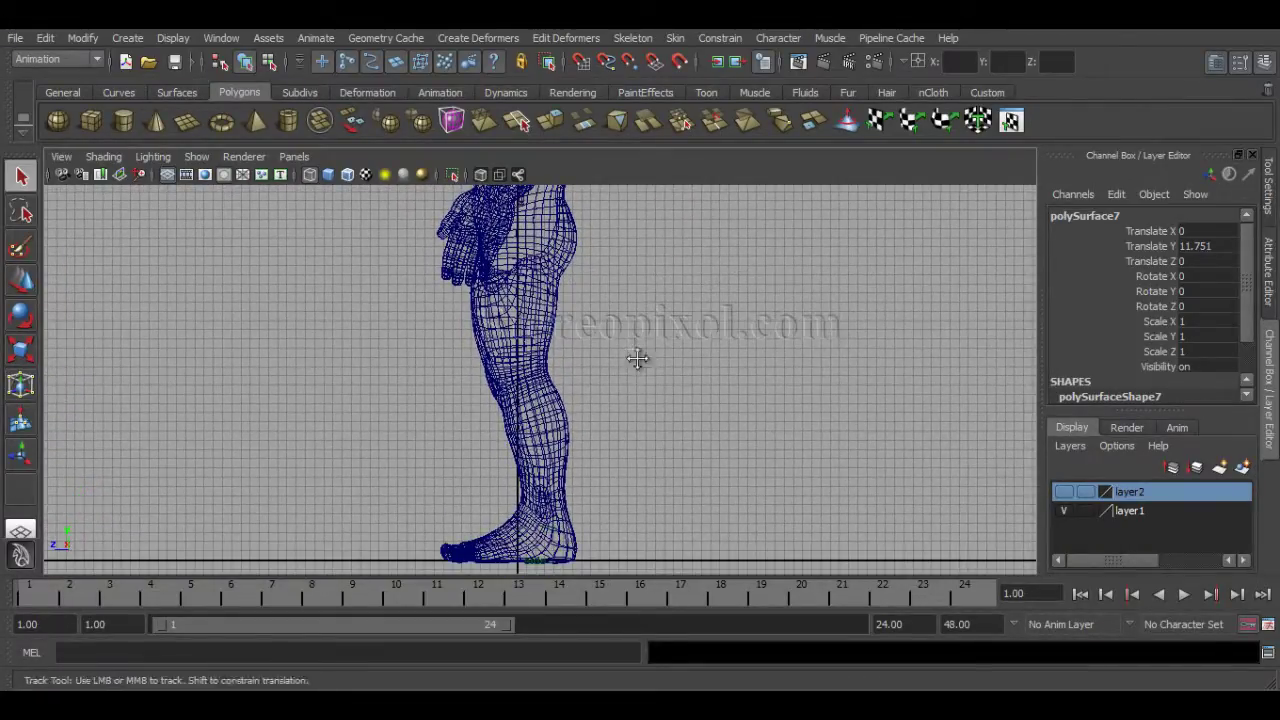
{"action": "right_click_drag", "start_coordinate": [640, 360], "coordinate": [624, 371], "text": "alt"}
{"action": "middle_click_drag", "start_coordinate": [624, 371], "coordinate": [617, 354], "text": "alt"}
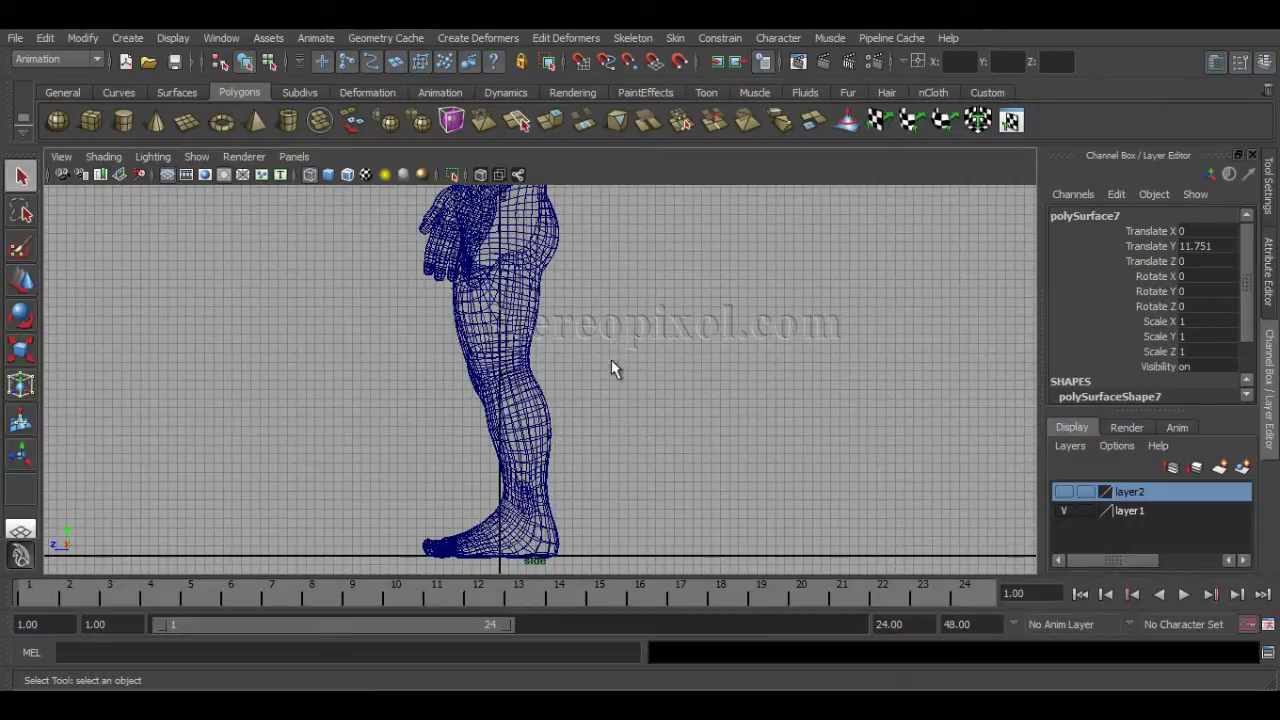
{"action": "left_click", "coordinate": [636, 37]}
{"action": "left_click", "coordinate": [768, 62]}
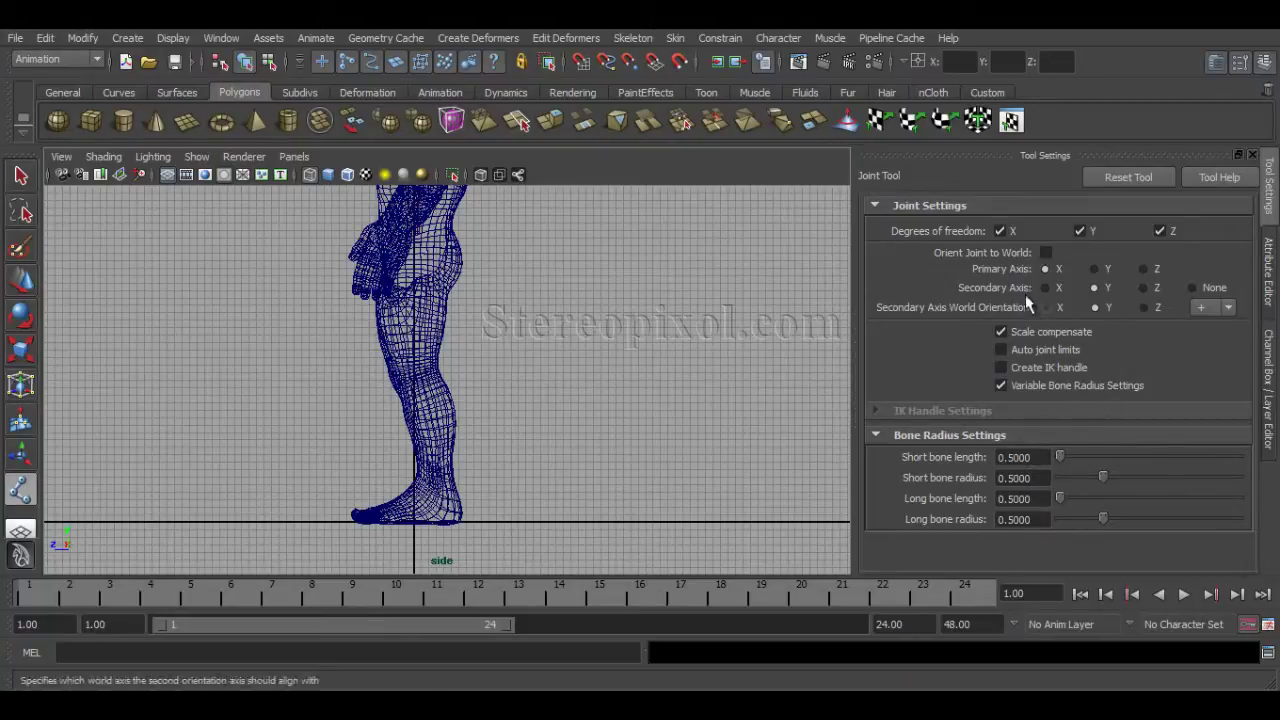
{"action": "left_click", "coordinate": [1034, 457]}
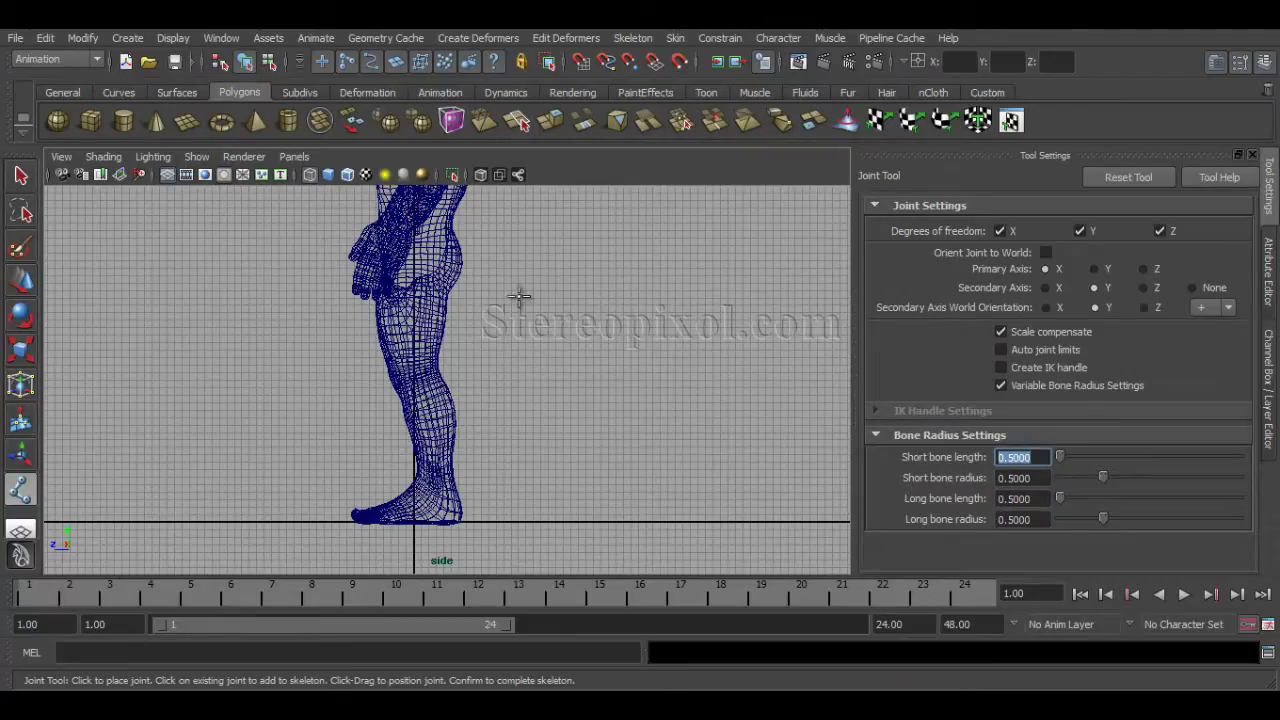
{"action": "right_click_drag", "start_coordinate": [488, 372], "coordinate": [538, 368], "text": "alt"}
{"action": "middle_click_drag", "start_coordinate": [537, 367], "coordinate": [561, 408], "text": "alt"}
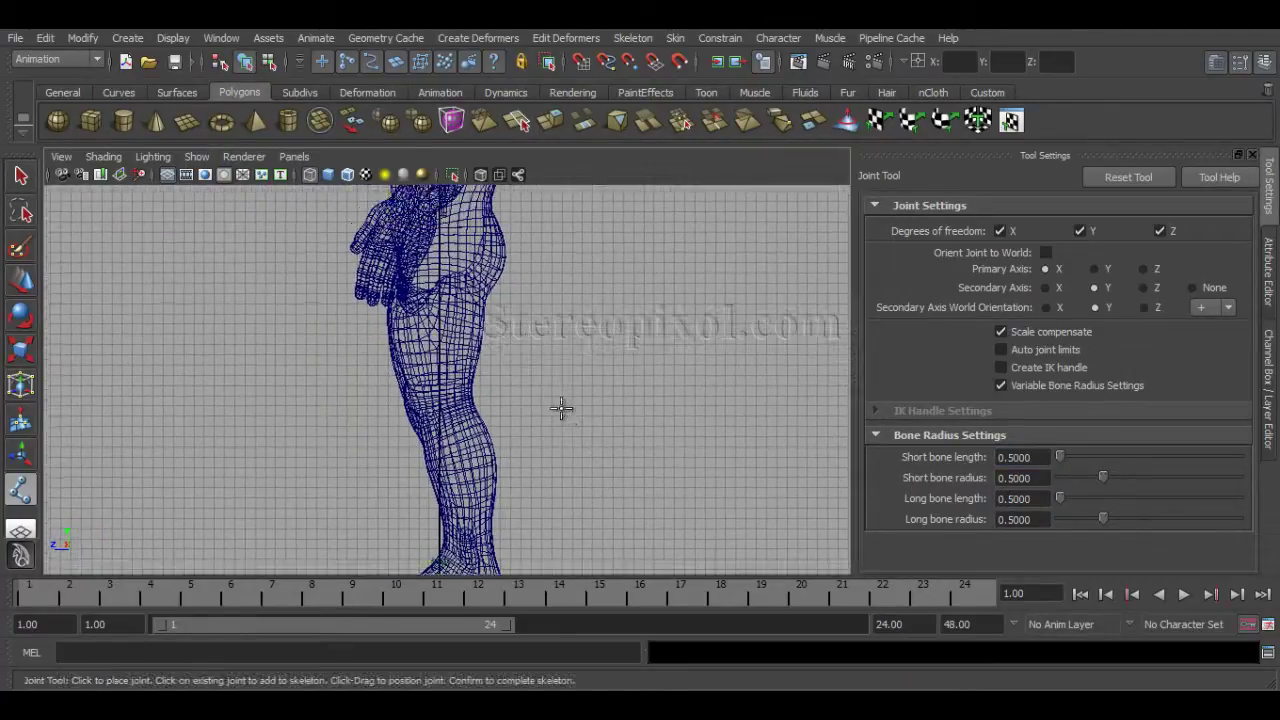
{"action": "left_click", "coordinate": [438, 240]}
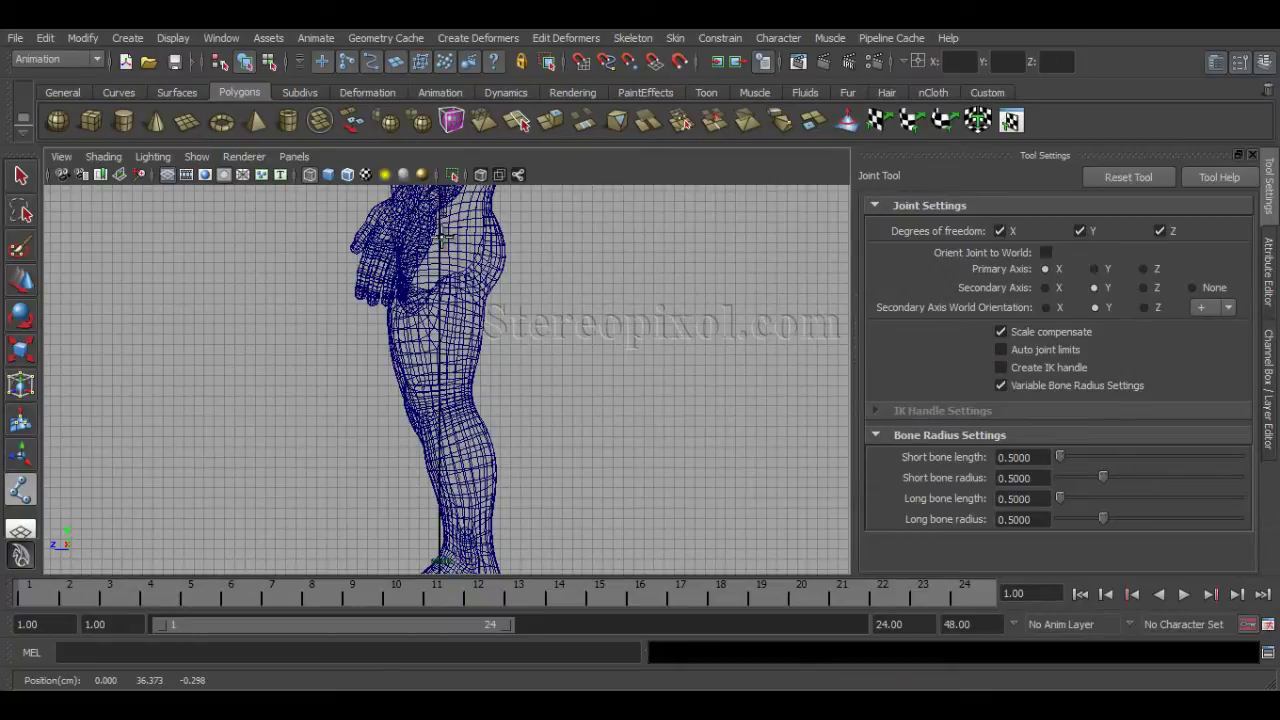
{"action": "key", "text": "space"}
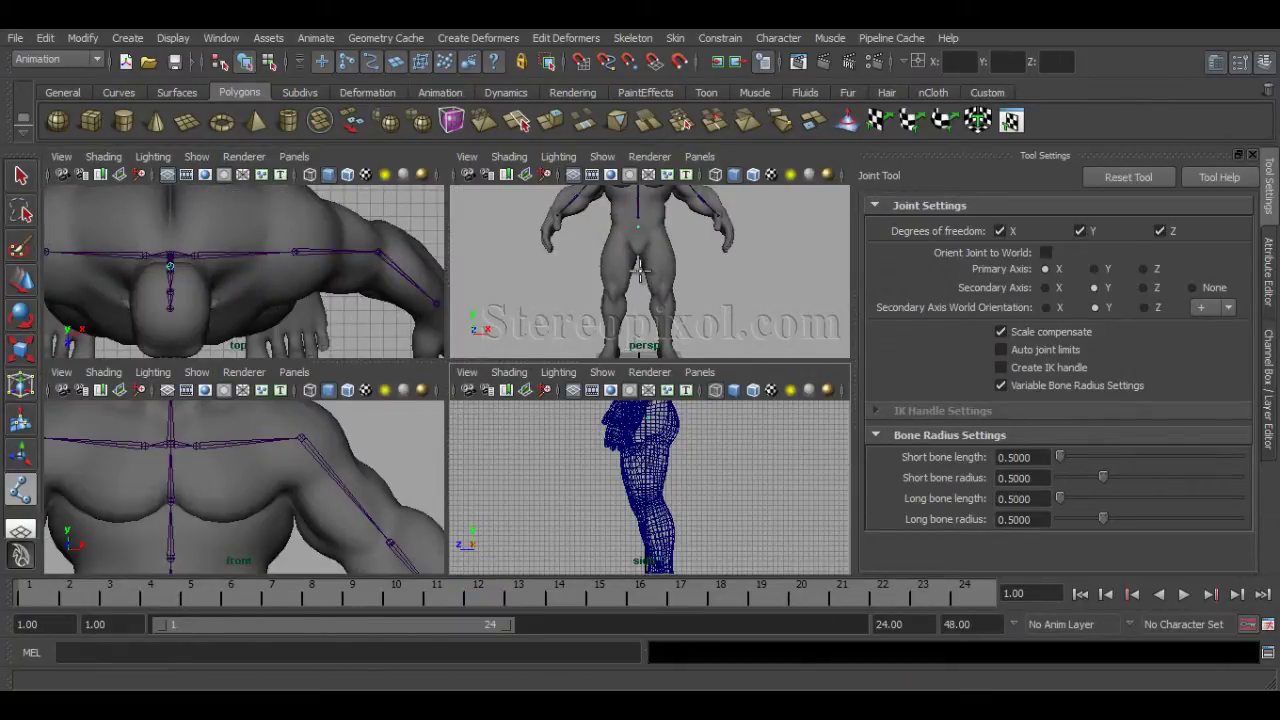
{"action": "key", "text": "space"}
Continue the leg chain in the side view with a knee joint and an ankle joint at about Y 5.7, Z -3.1
{"action": "middle_click_drag", "start_coordinate": [541, 336], "coordinate": [562, 282], "text": "alt"}
{"action": "left_click", "coordinate": [450, 358]}
{"action": "left_click_drag", "start_coordinate": [447, 358], "coordinate": [449, 355]}
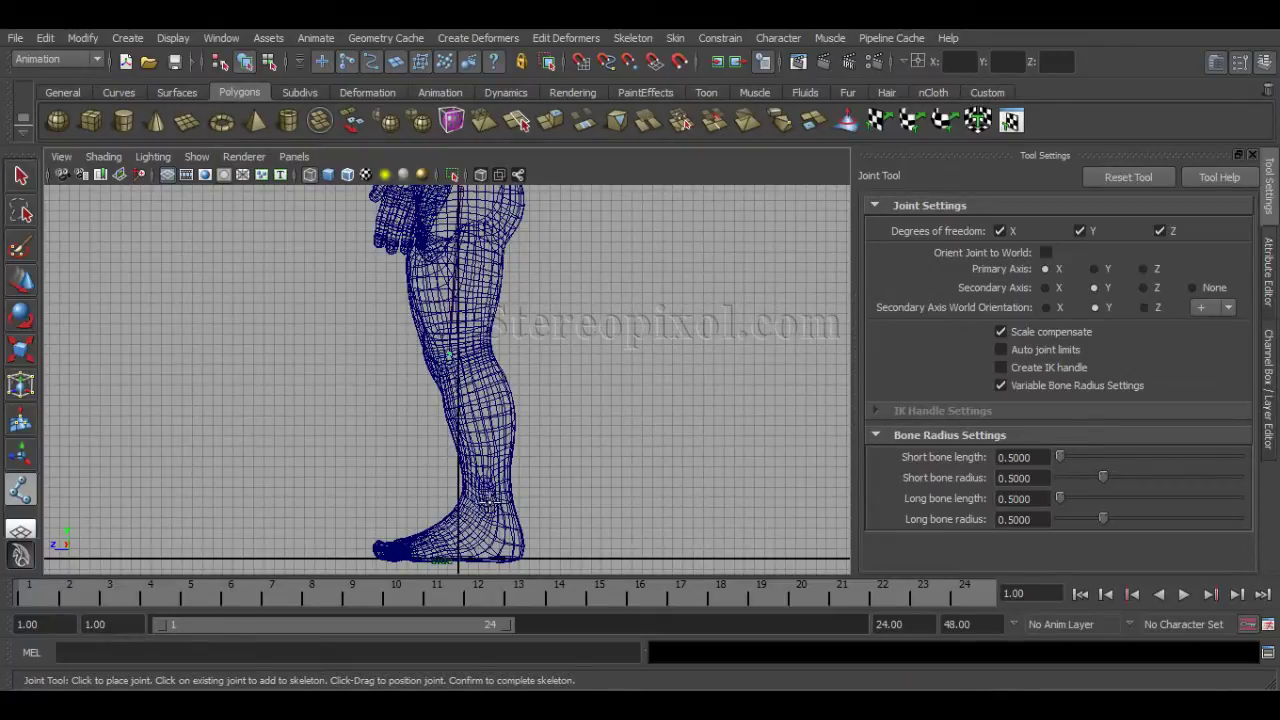
{"action": "left_click", "coordinate": [490, 492]}
{"action": "left_click_drag", "start_coordinate": [491, 495], "coordinate": [489, 502]}
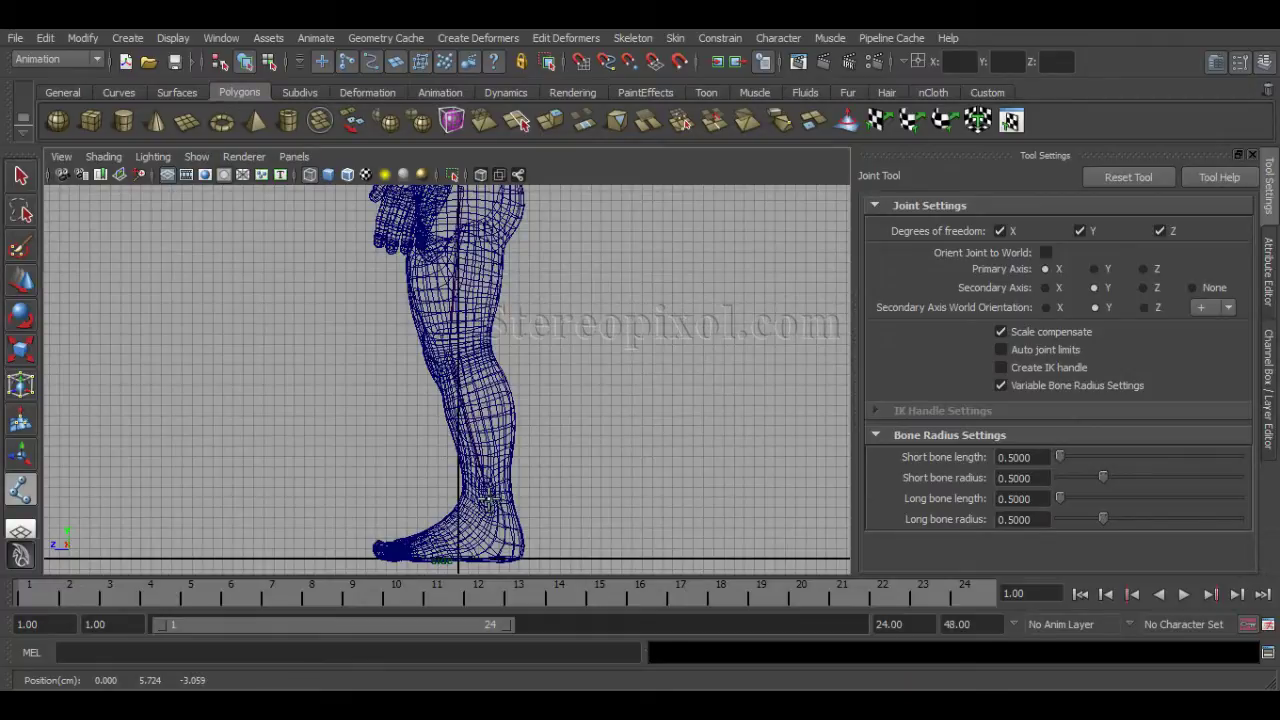
Add joints at the ball of the foot and the toe tip, and complete the leg chain
{"action": "left_click", "coordinate": [443, 545]}
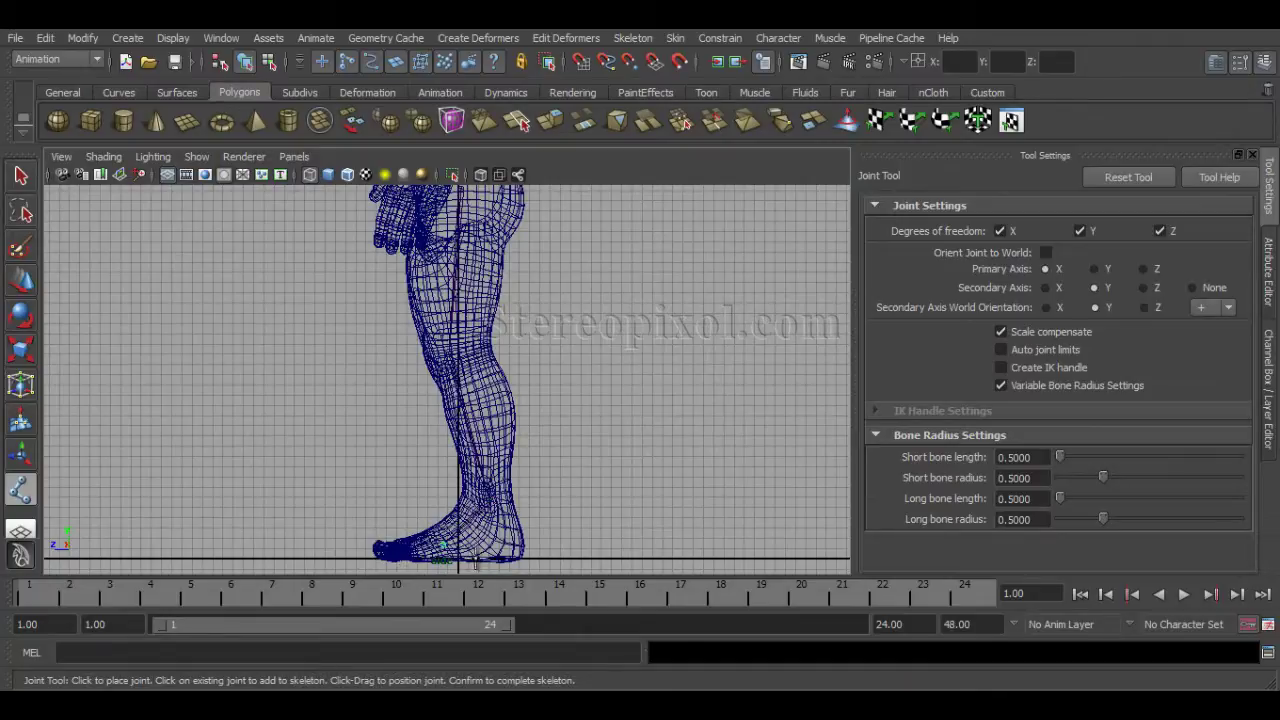
{"action": "middle_click_drag", "start_coordinate": [476, 563], "coordinate": [466, 560]}
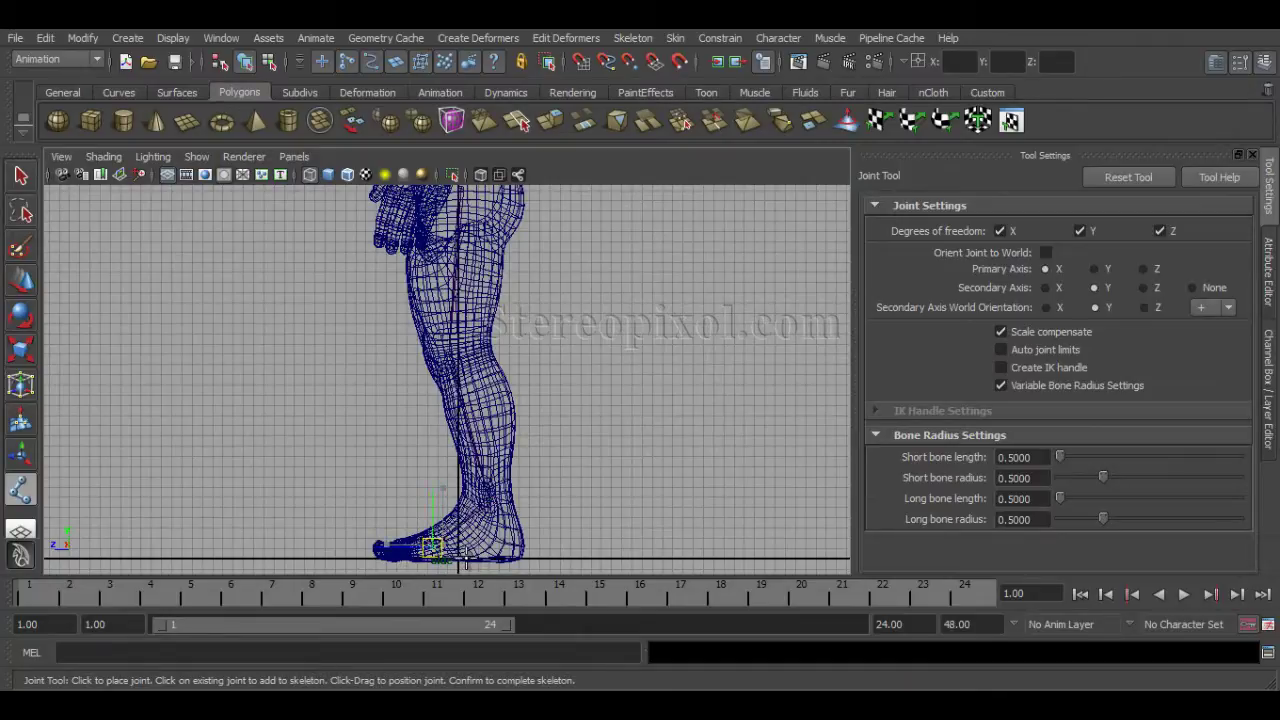
{"action": "left_click", "coordinate": [382, 553]}
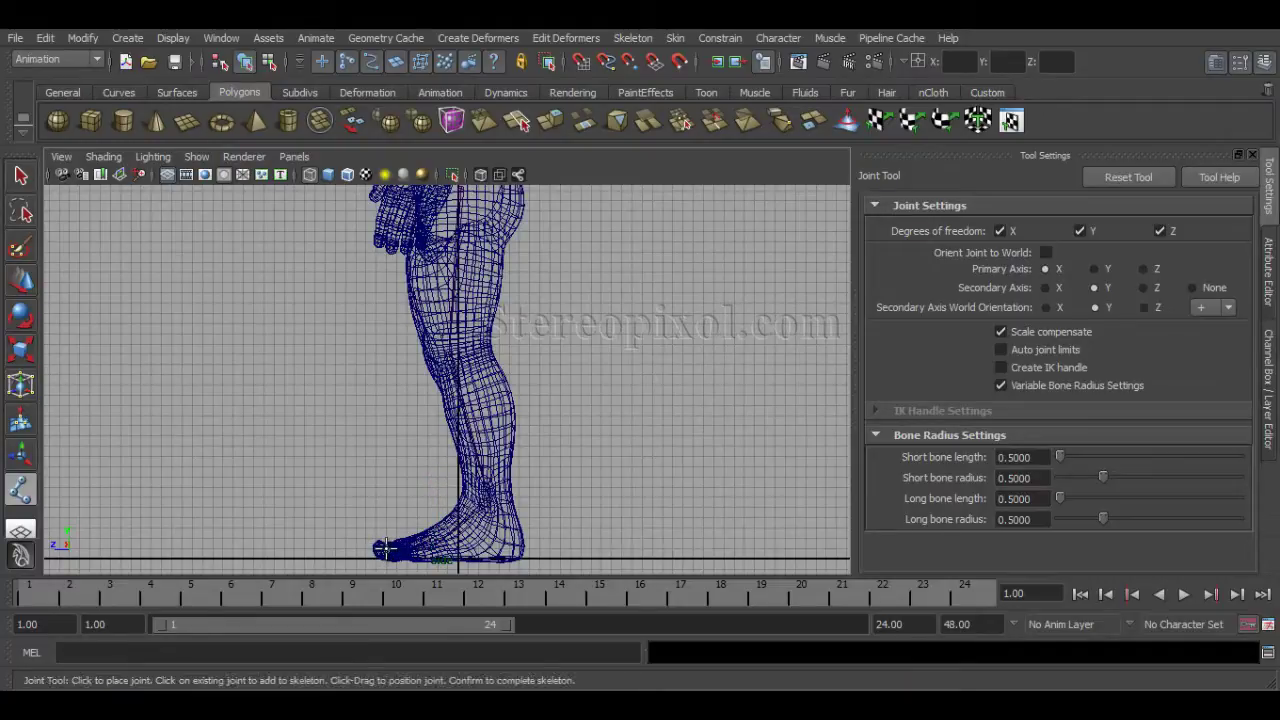
{"action": "key", "text": "q"}
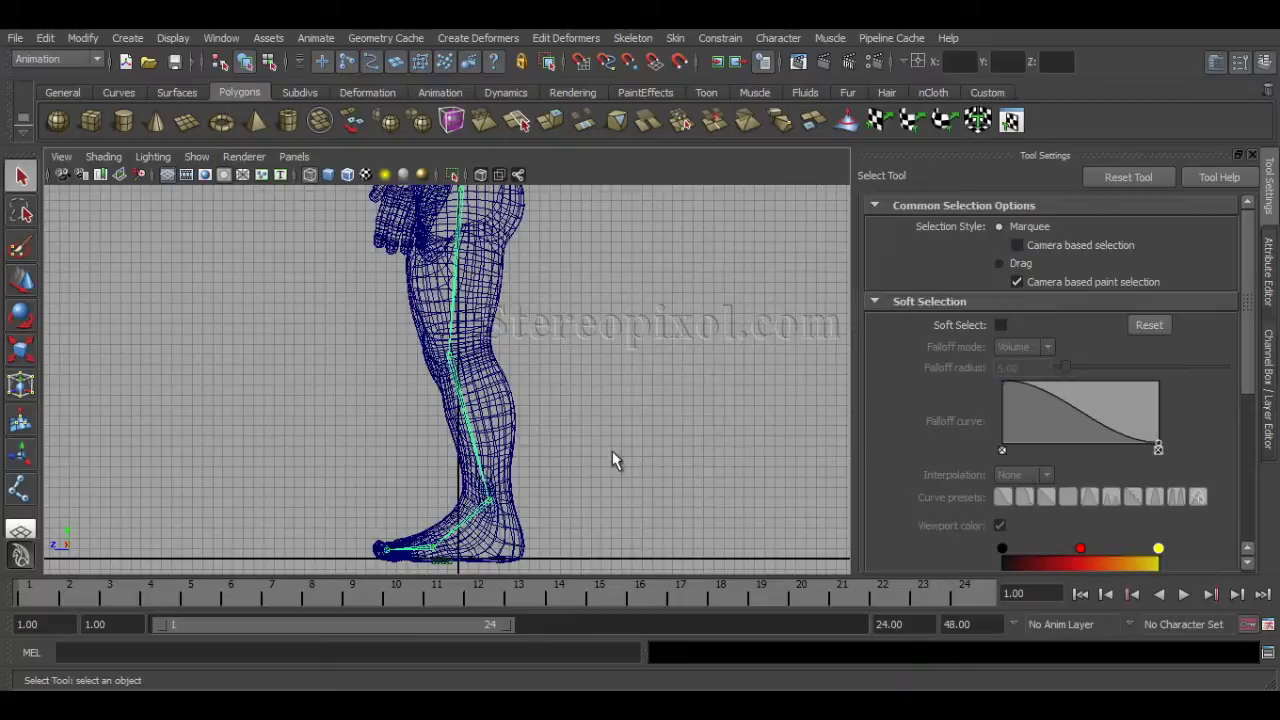
Move the whole leg chain in the front view to the character's left hip, at about X 4.5, Y 34.0
{"action": "key", "text": "space"}
{"action": "key", "text": "space"}
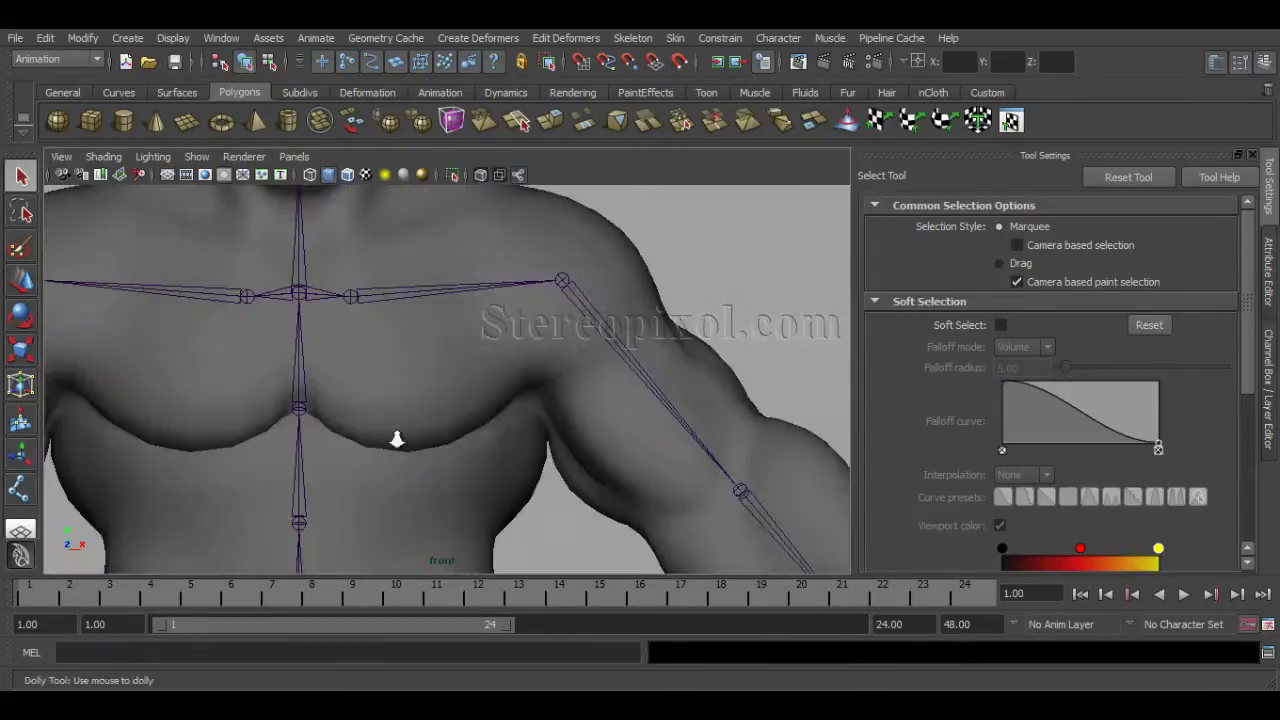
{"action": "scroll", "coordinate": [397, 439], "scroll_direction": "down", "scroll_amount": 2}
{"action": "middle_click_drag", "start_coordinate": [511, 351], "coordinate": [504, 140], "text": "alt"}
{"action": "scroll", "coordinate": [277, 354], "scroll_direction": "down", "scroll_amount": 1}
{"action": "middle_click_drag", "start_coordinate": [277, 354], "coordinate": [273, 200], "text": "alt"}
{"action": "scroll", "coordinate": [541, 347], "scroll_direction": "down", "scroll_amount": 1}
{"action": "scroll", "coordinate": [512, 355], "scroll_direction": "down", "scroll_amount": 1}
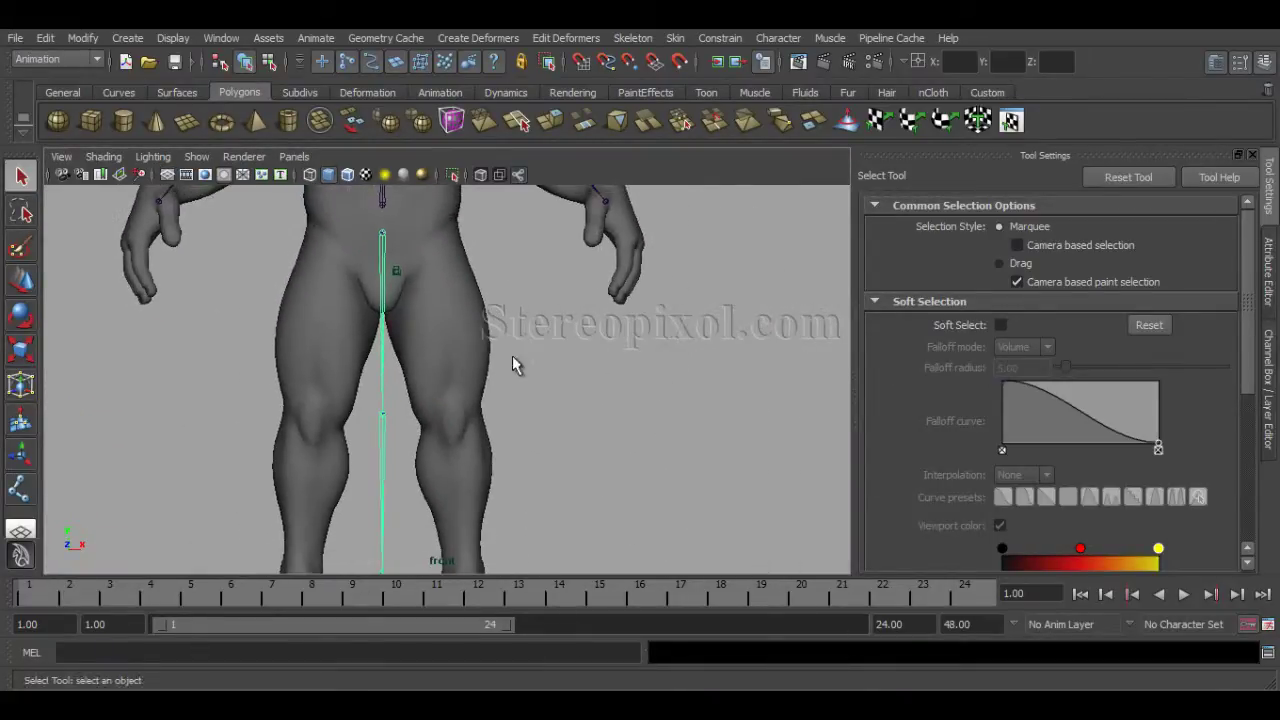
{"action": "key", "text": "w"}
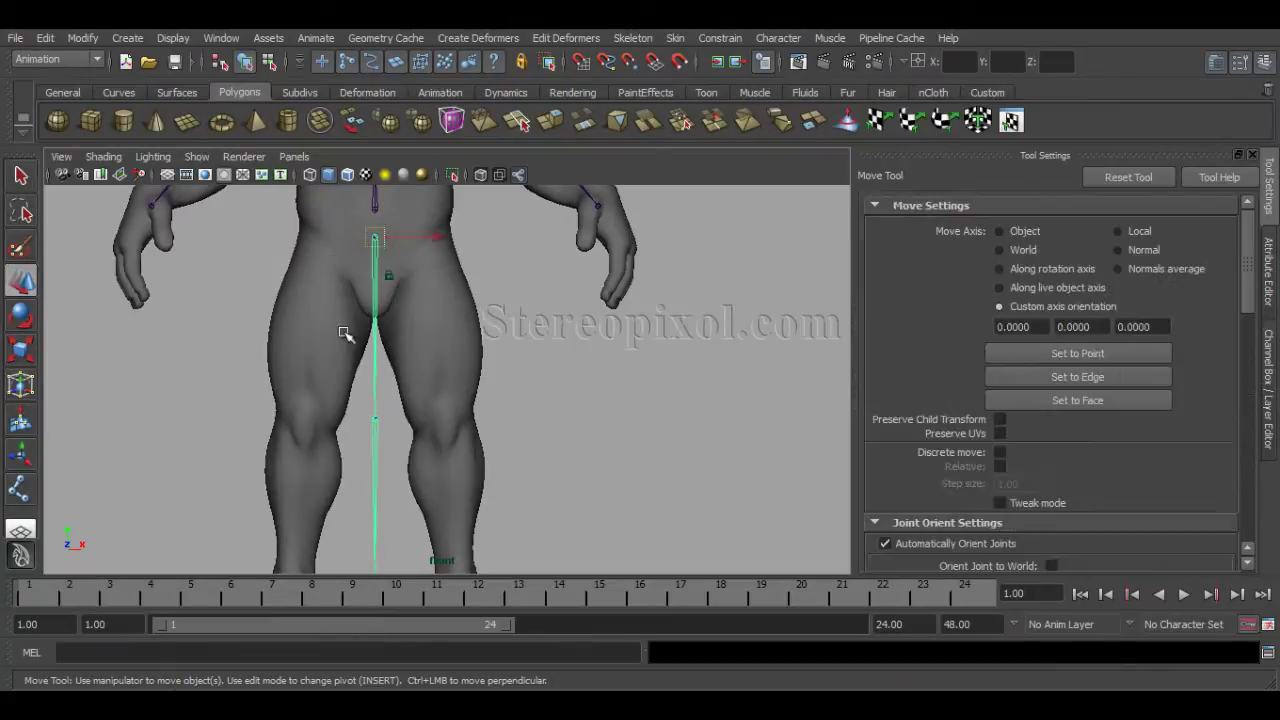
{"action": "left_click_drag", "start_coordinate": [373, 239], "coordinate": [427, 262]}
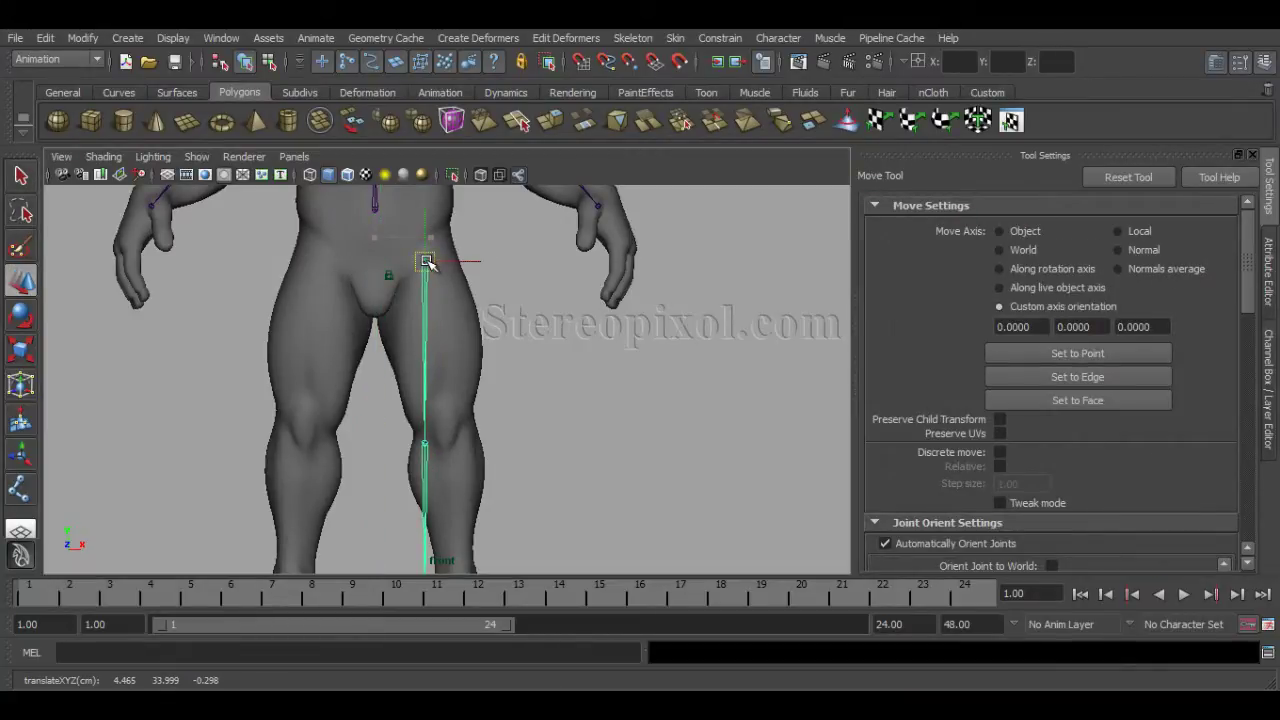
{"action": "left_click_drag", "start_coordinate": [435, 264], "coordinate": [421, 263]}
Display wireframe on the shaded mesh in the front view and fine-tune the hip joint to about X 4.05, Y 34.1
{"action": "left_click", "coordinate": [347, 175]}
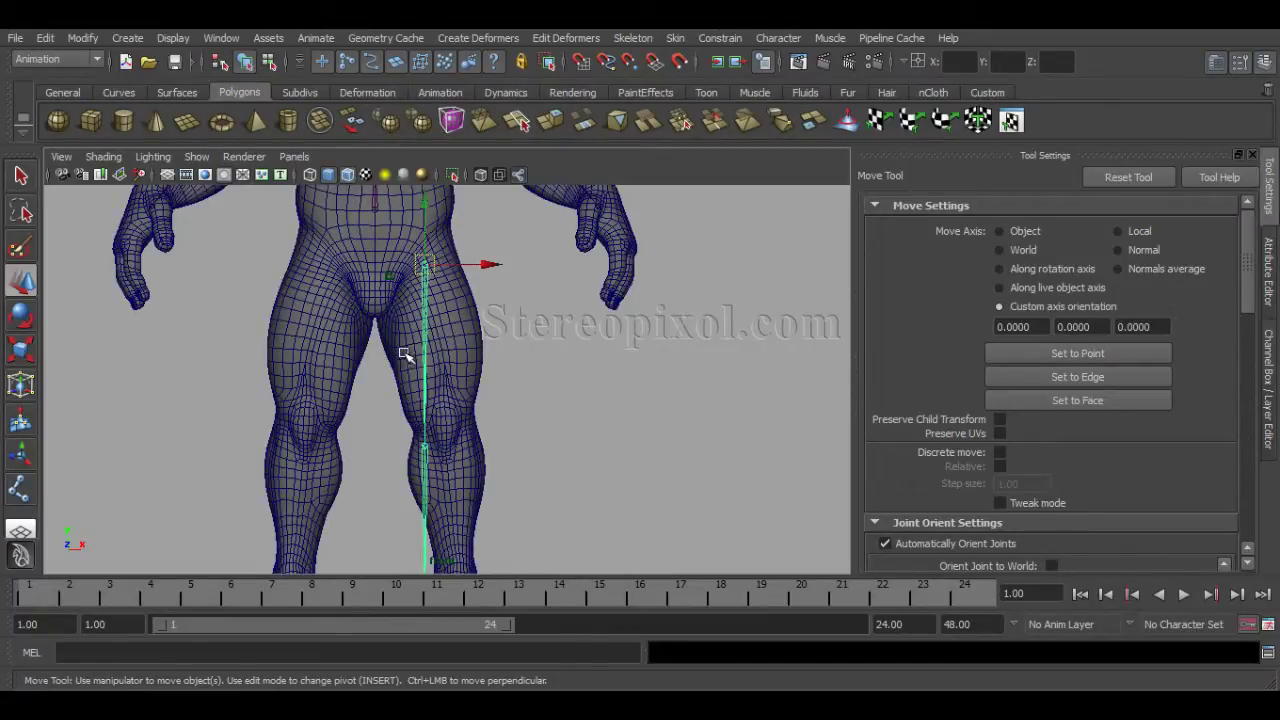
{"action": "middle_click_drag", "start_coordinate": [406, 356], "coordinate": [407, 400], "text": "alt"}
{"action": "right_click_drag", "start_coordinate": [407, 400], "coordinate": [541, 405], "text": "alt"}
{"action": "middle_click_drag", "start_coordinate": [541, 405], "coordinate": [545, 452], "text": "alt"}
{"action": "left_click_drag", "start_coordinate": [452, 338], "coordinate": [449, 333]}
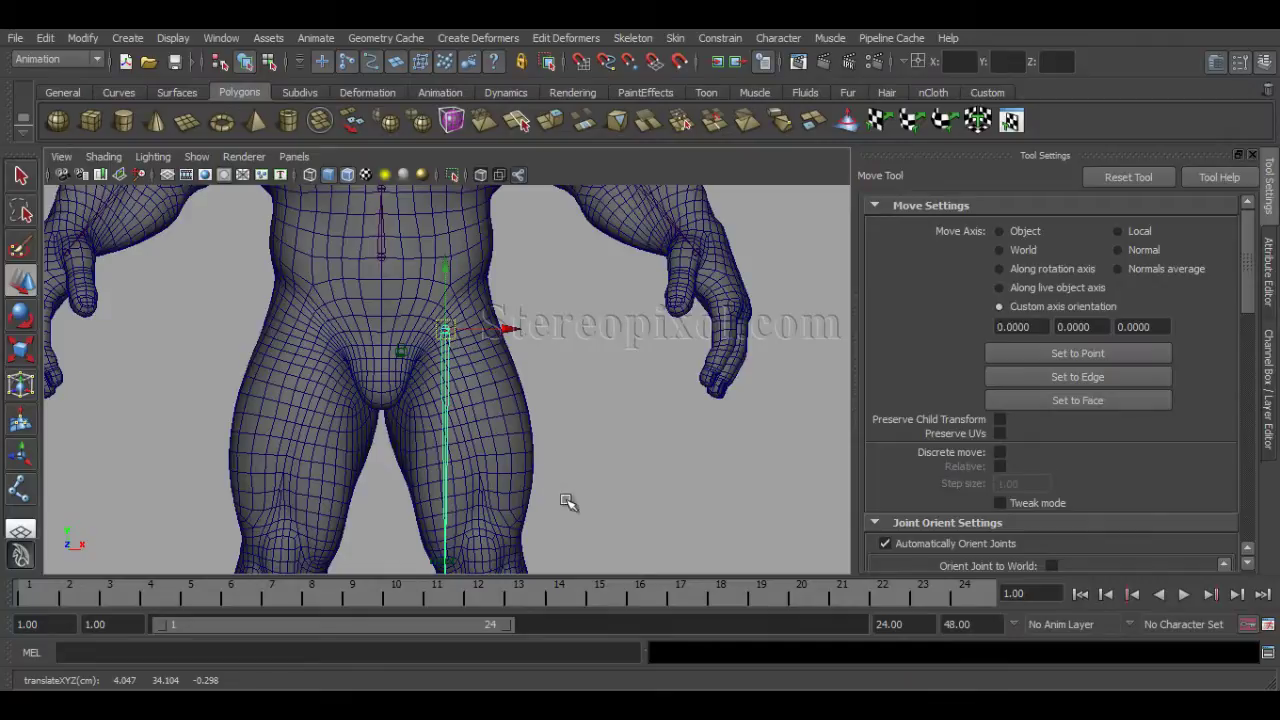
{"action": "middle_click_drag", "start_coordinate": [567, 502], "coordinate": [535, 479], "text": "alt"}
{"action": "right_click_drag", "start_coordinate": [587, 434], "coordinate": [539, 439], "text": "alt"}
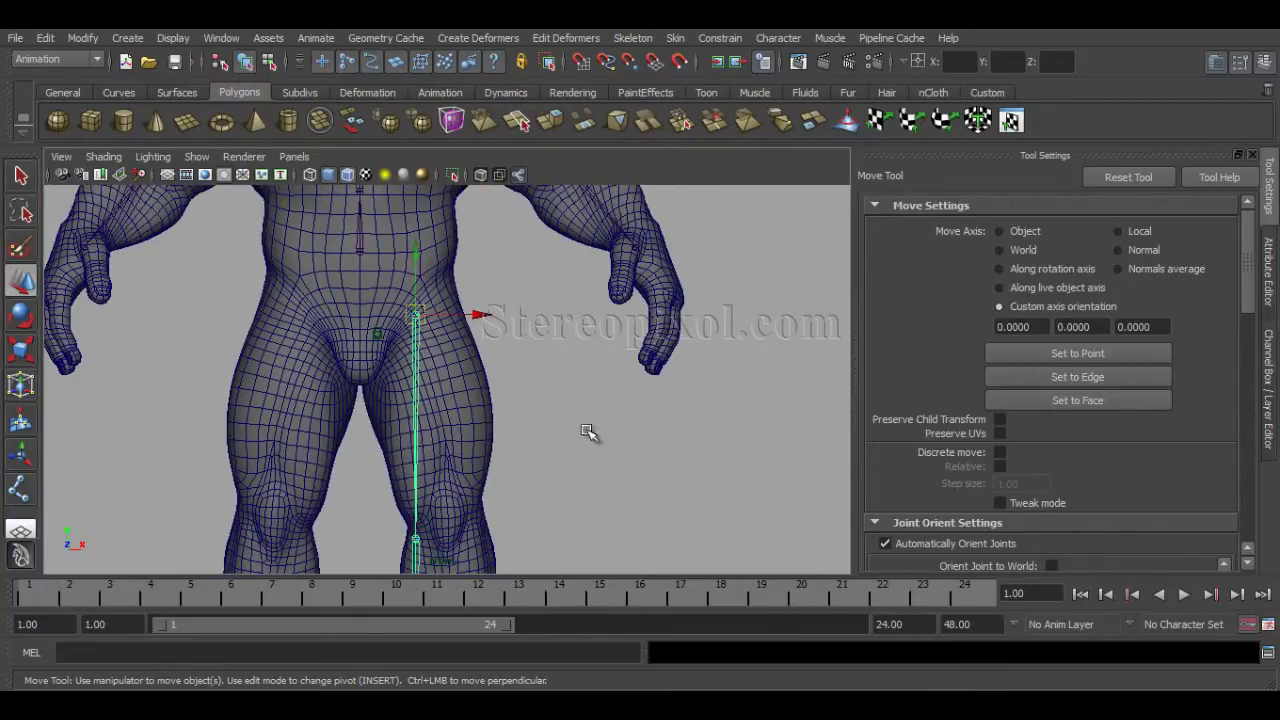
Examine in the perspective view, from the side and the front, how the joint chain sits inside the left leg
{"action": "key", "text": "space"}
{"action": "key", "text": "space"}
{"action": "key", "text": "space"}
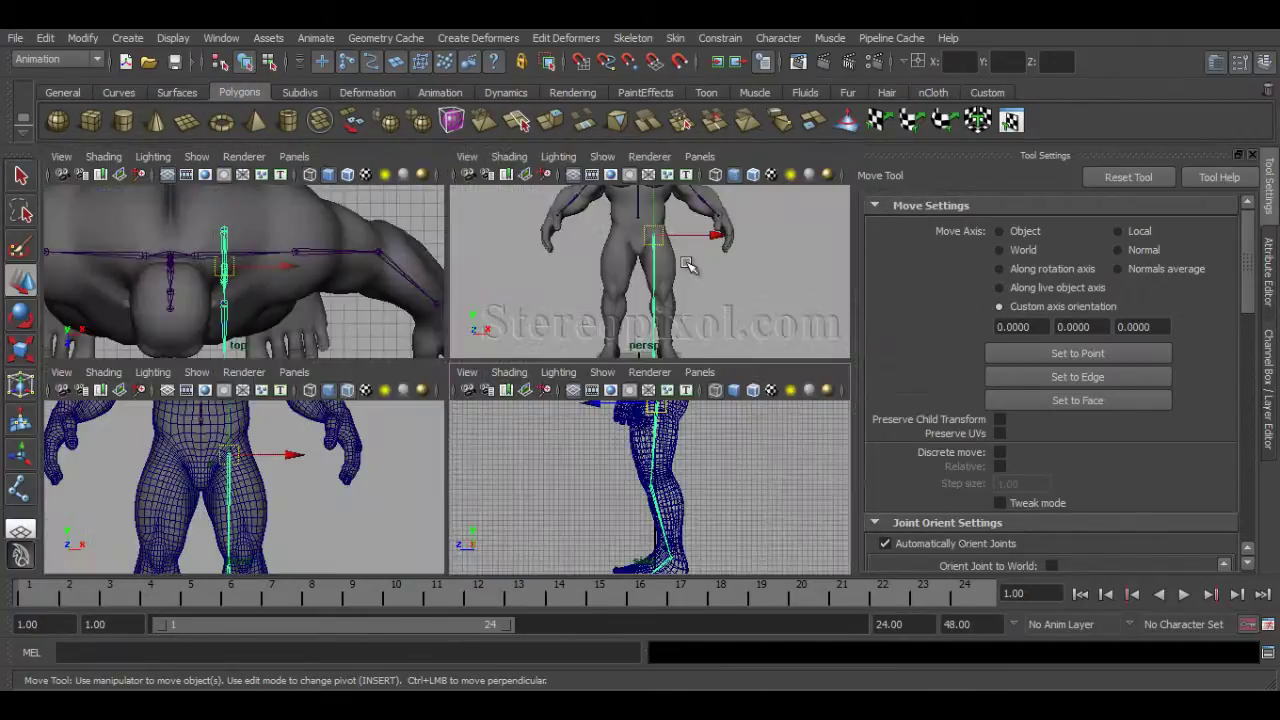
{"action": "key", "text": "space"}
{"action": "left_click_drag", "start_coordinate": [625, 396], "coordinate": [335, 425], "text": "alt"}
{"action": "right_click_drag", "start_coordinate": [380, 436], "coordinate": [626, 482], "text": "alt"}
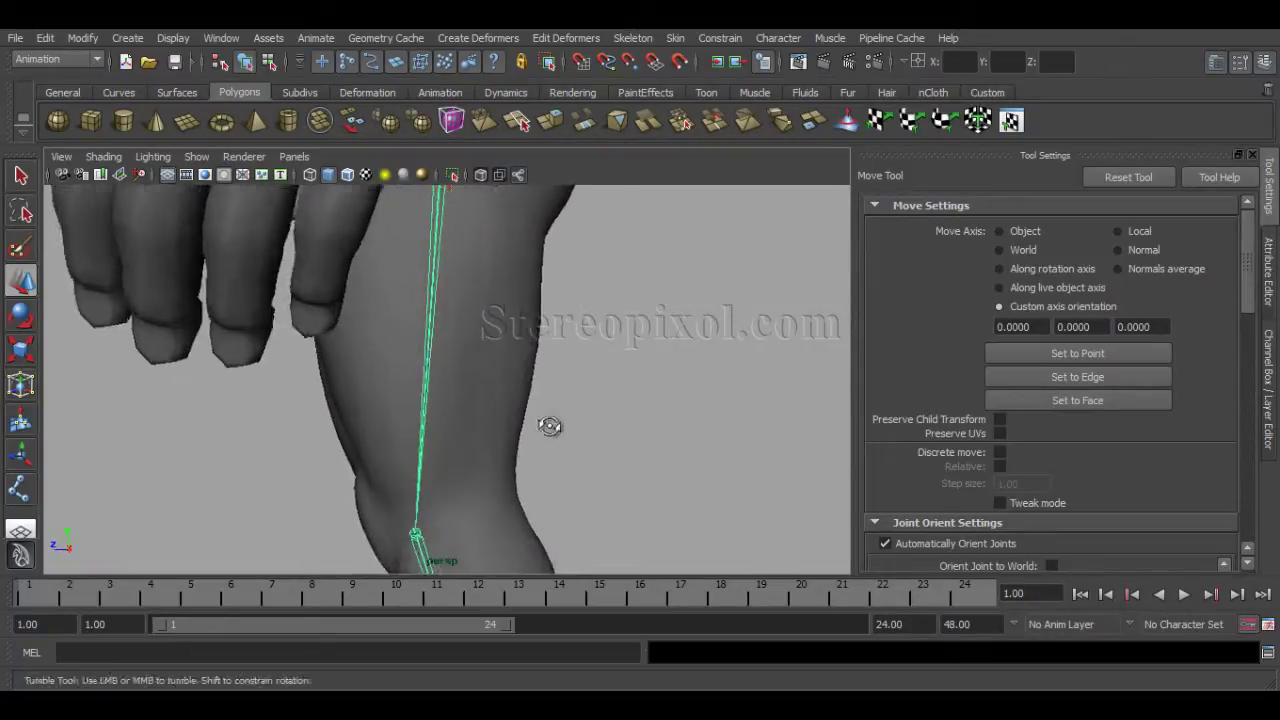
{"action": "left_click_drag", "start_coordinate": [549, 426], "coordinate": [573, 441], "text": "alt"}
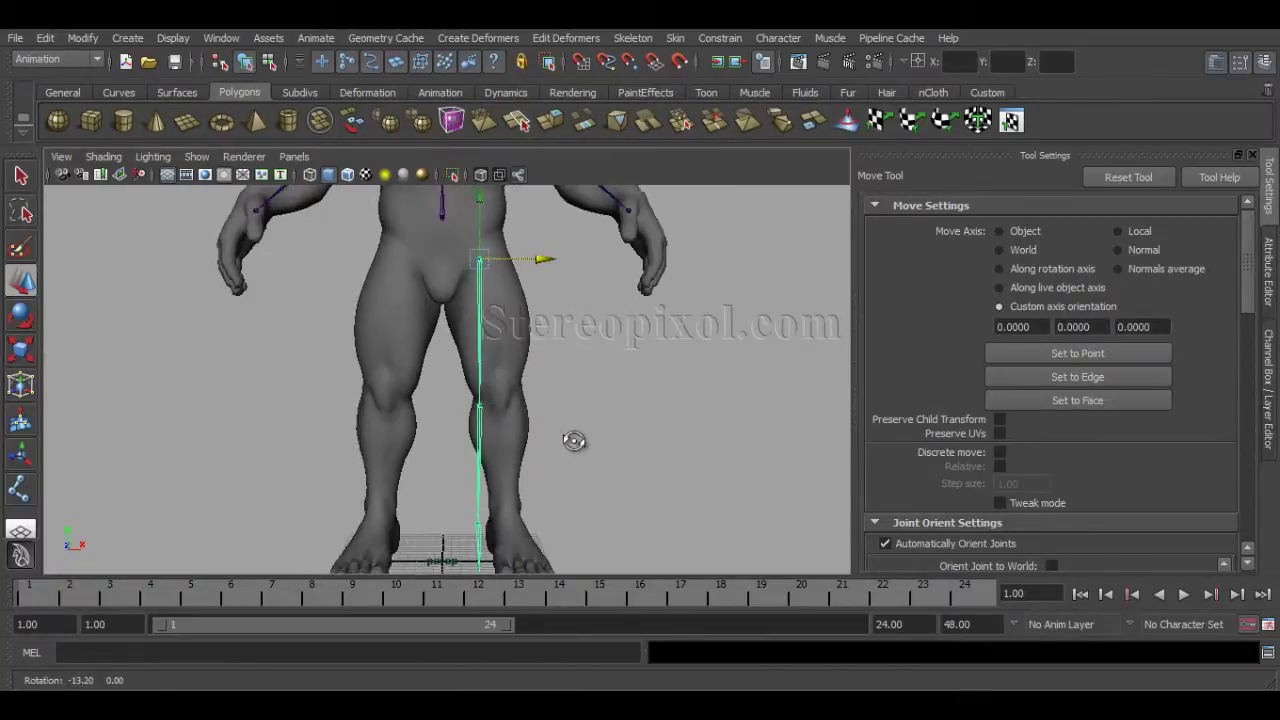
{"action": "right_click_drag", "start_coordinate": [574, 429], "coordinate": [457, 313], "text": "alt"}
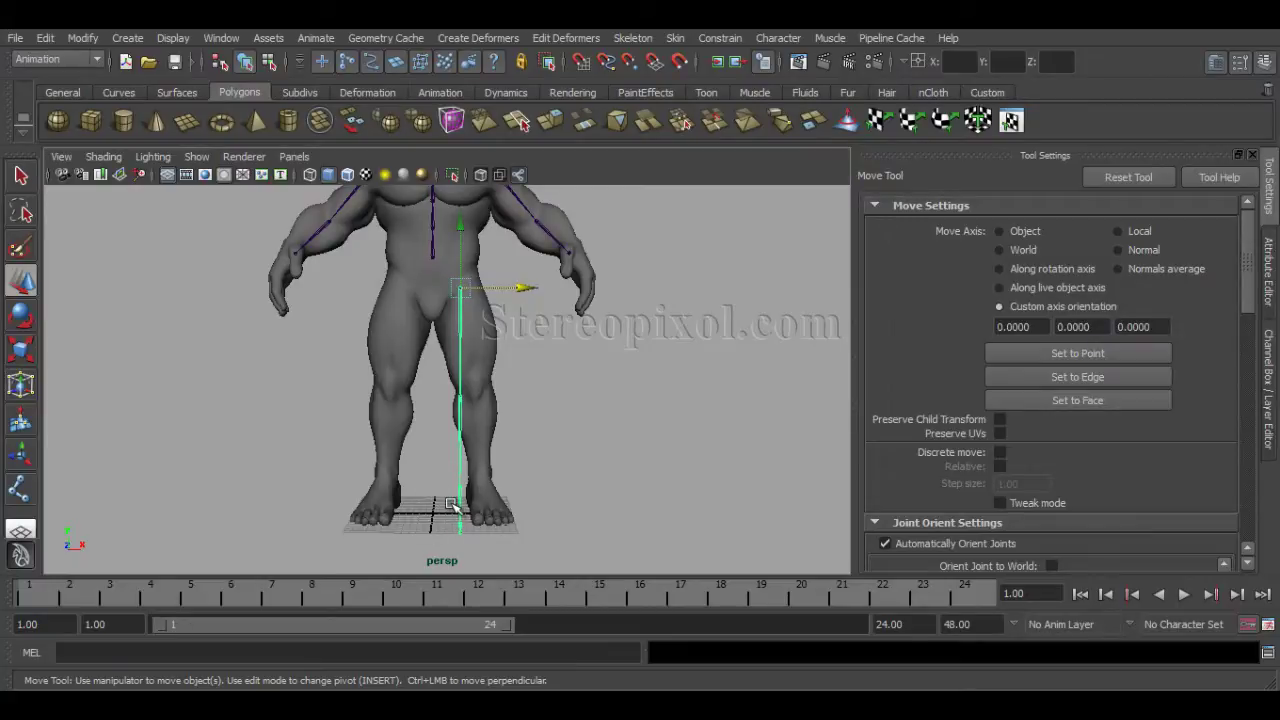
Rotate the hip joint outward by about 6.1 degrees in Y so the chain follows the left leg
{"action": "right_click_drag", "start_coordinate": [409, 440], "coordinate": [585, 398], "text": "alt"}
{"action": "key", "text": "e"}
{"action": "middle_click_drag", "start_coordinate": [585, 398], "coordinate": [576, 434], "text": "alt"}
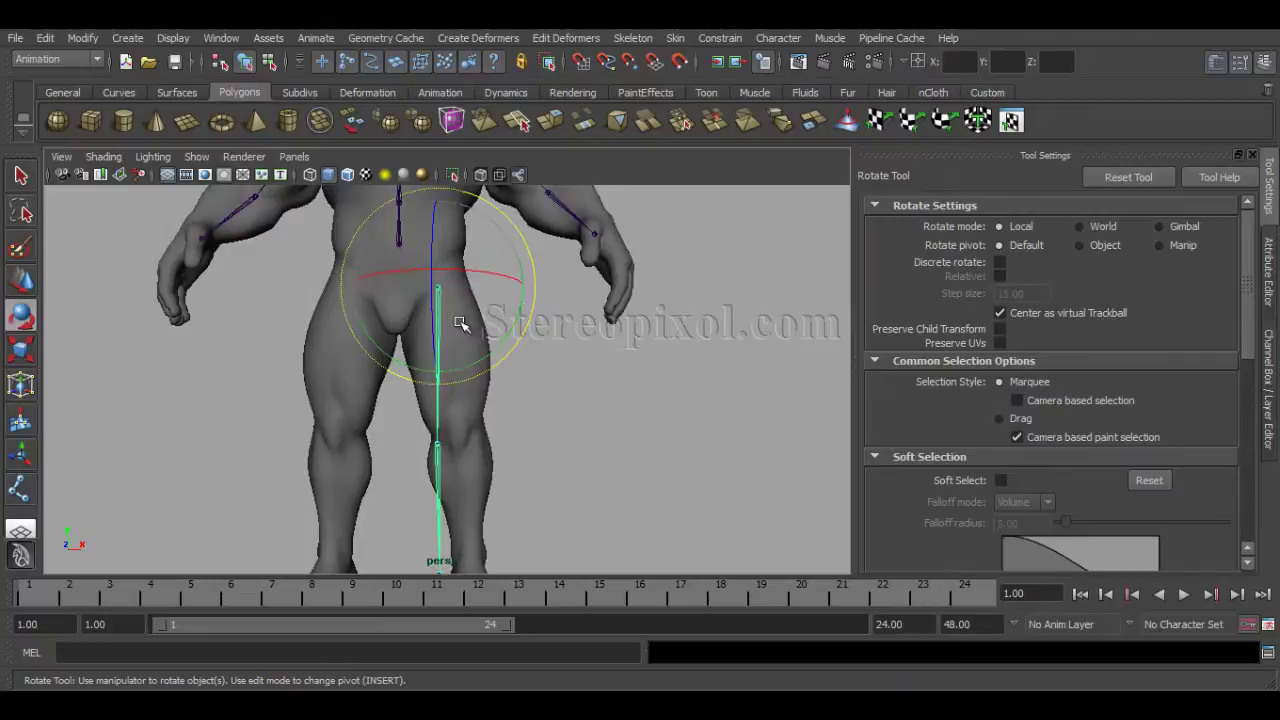
{"action": "left_click_drag", "start_coordinate": [510, 340], "coordinate": [519, 335]}
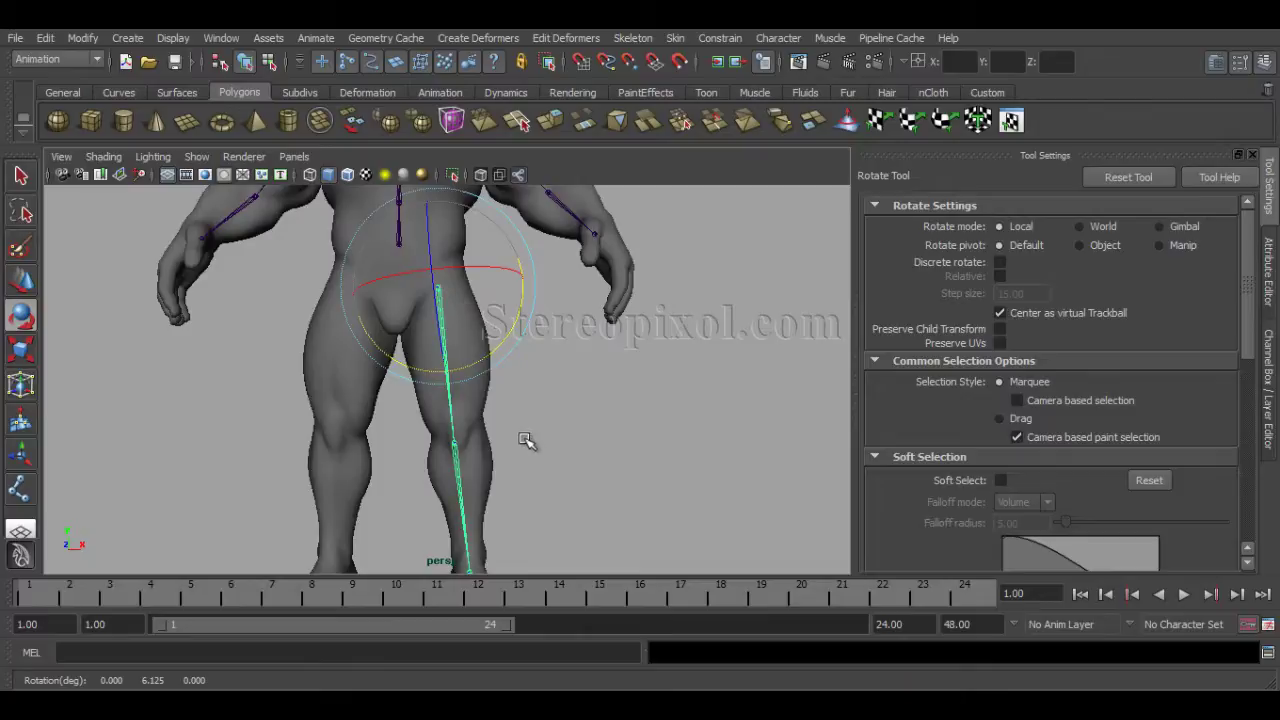
Move the hip joint outward along X to about 4.45 so the chain sits better inside the left leg
{"action": "middle_click_drag", "start_coordinate": [532, 434], "coordinate": [567, 340], "text": "alt"}
{"action": "left_click_drag", "start_coordinate": [569, 418], "coordinate": [593, 484], "text": "alt"}
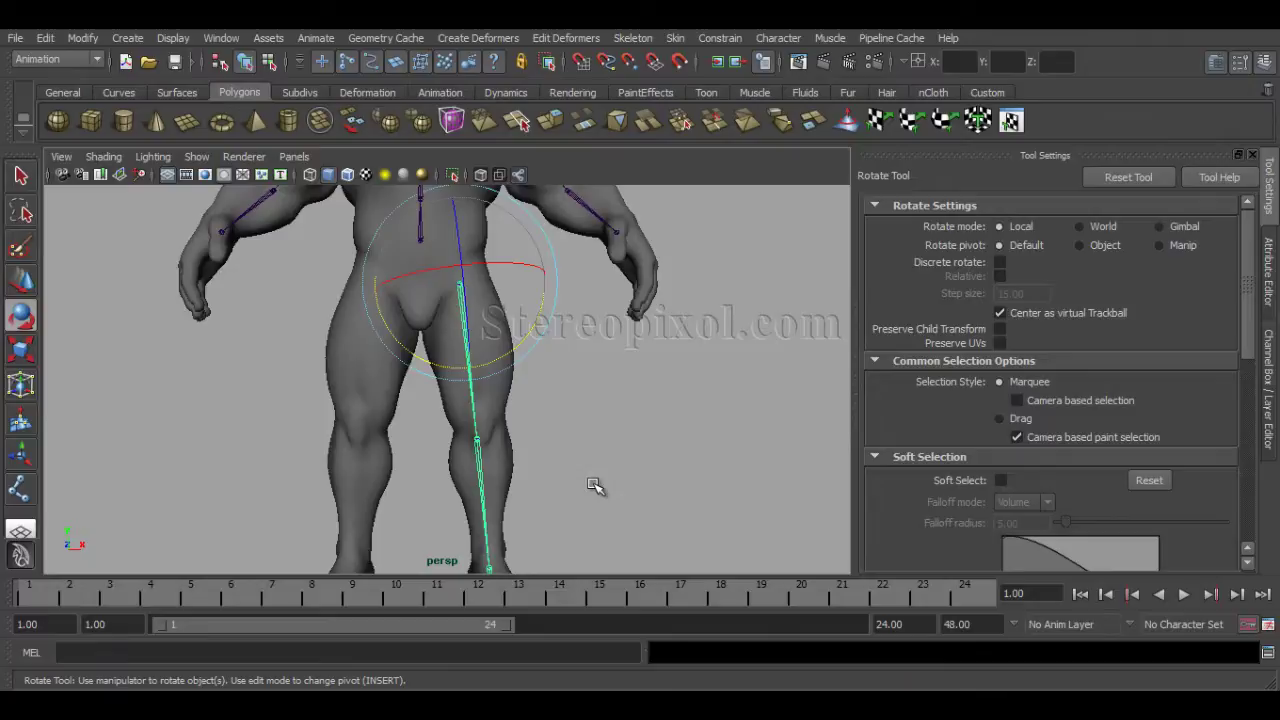
{"action": "key", "text": "w"}
{"action": "scroll", "coordinate": [471, 429], "scroll_direction": "up", "scroll_amount": 5}
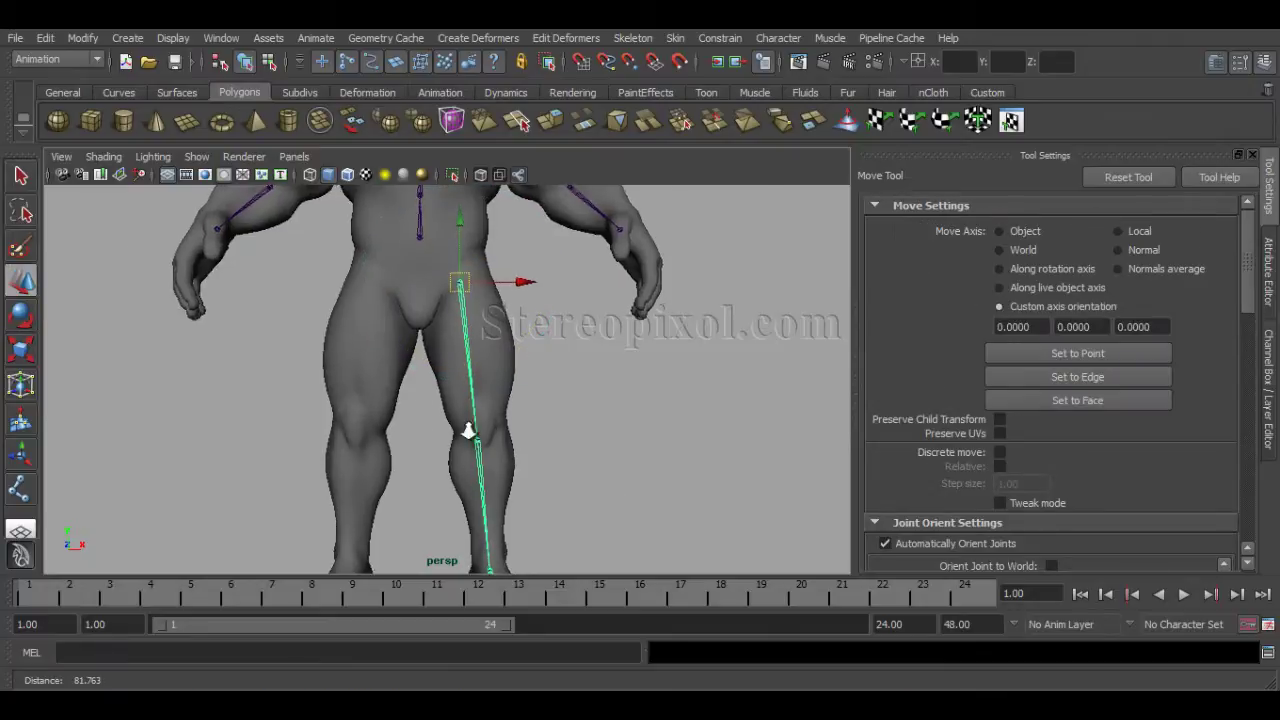
{"action": "left_click_drag", "start_coordinate": [507, 243], "coordinate": [512, 243]}
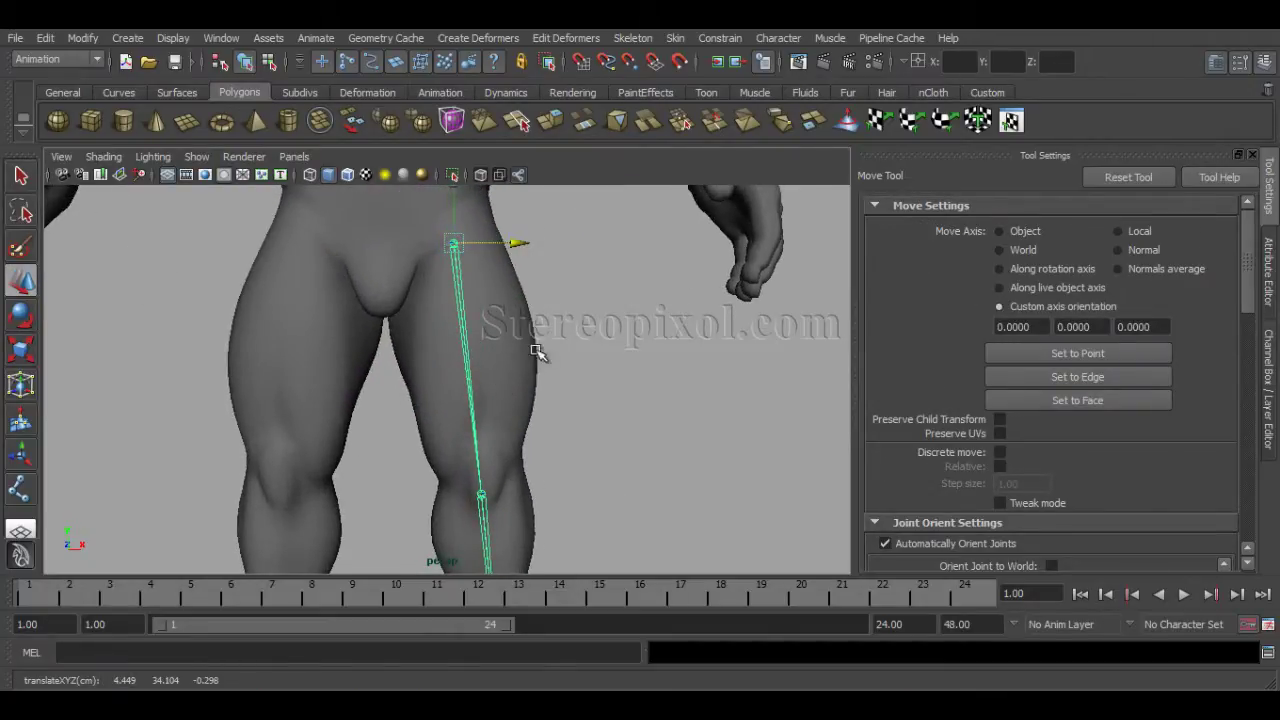
Scale the hip joint lengthwise to about 0.92 in X to bring the chain's knee to the mesh's knee
{"action": "middle_click_drag", "start_coordinate": [608, 437], "coordinate": [580, 391], "text": "alt"}
{"action": "right_click_drag", "start_coordinate": [580, 391], "coordinate": [500, 386], "text": "alt"}
{"action": "middle_click_drag", "start_coordinate": [500, 386], "coordinate": [495, 360], "text": "alt"}
{"action": "key", "text": "r"}
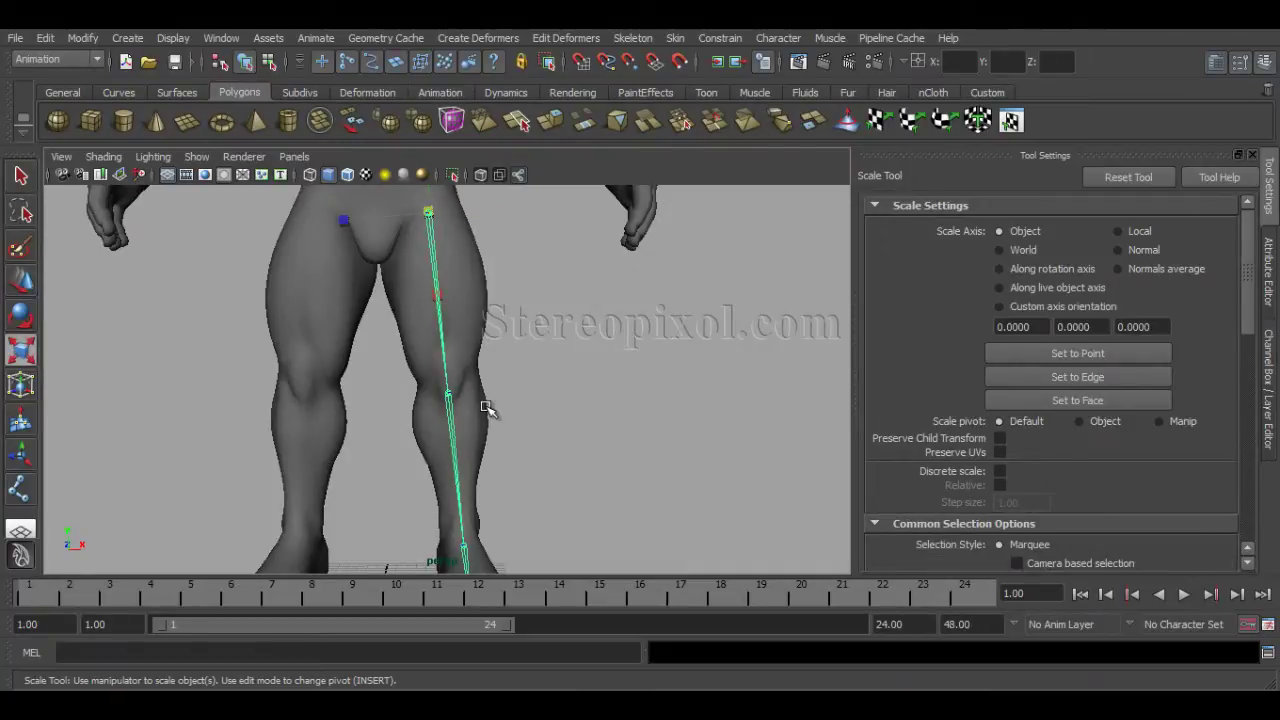
{"action": "left_click_drag", "start_coordinate": [480, 406], "coordinate": [397, 399], "text": "alt"}
{"action": "middle_click_drag", "start_coordinate": [397, 399], "coordinate": [409, 392], "text": "alt"}
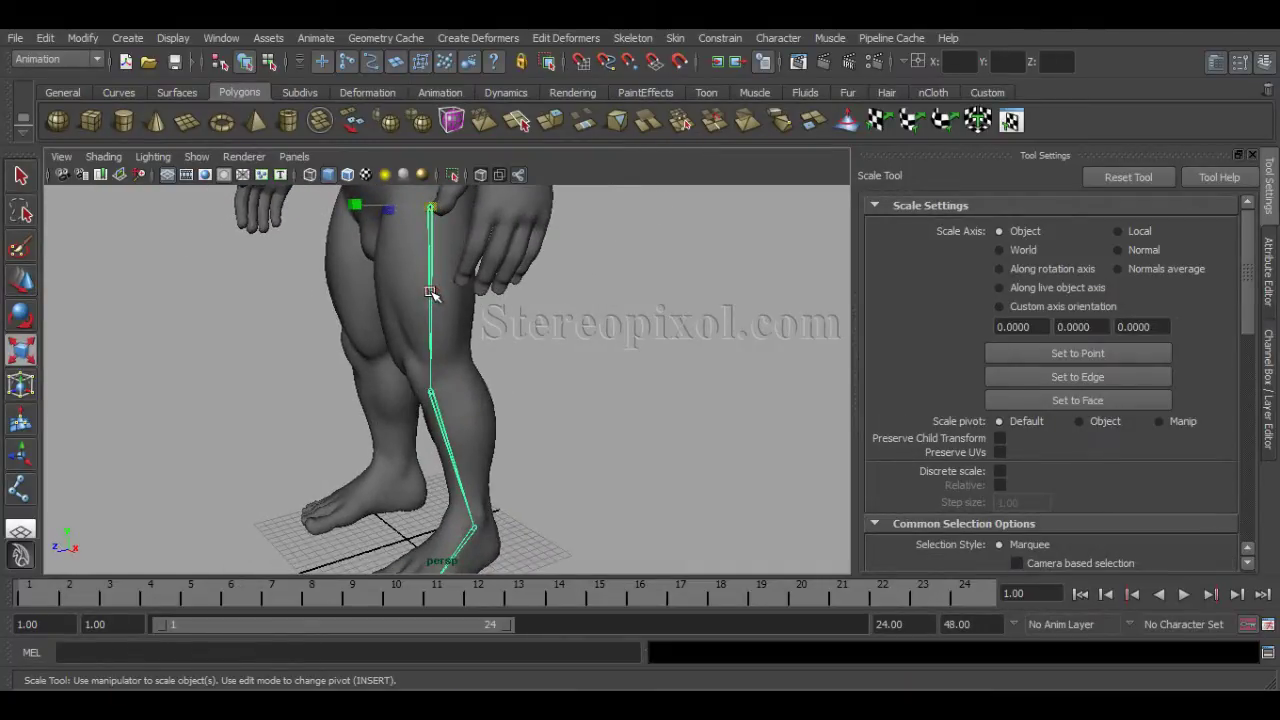
{"action": "mouse_move", "coordinate": [430, 292]}
{"action": "left_mouse_down"}
{"action": "mouse_move", "coordinate": [435, 279]}
{"action": "mouse_move", "coordinate": [437, 290]}
{"action": "left_mouse_up"}
{"action": "left_click_drag", "start_coordinate": [438, 393], "coordinate": [532, 369], "text": "alt"}
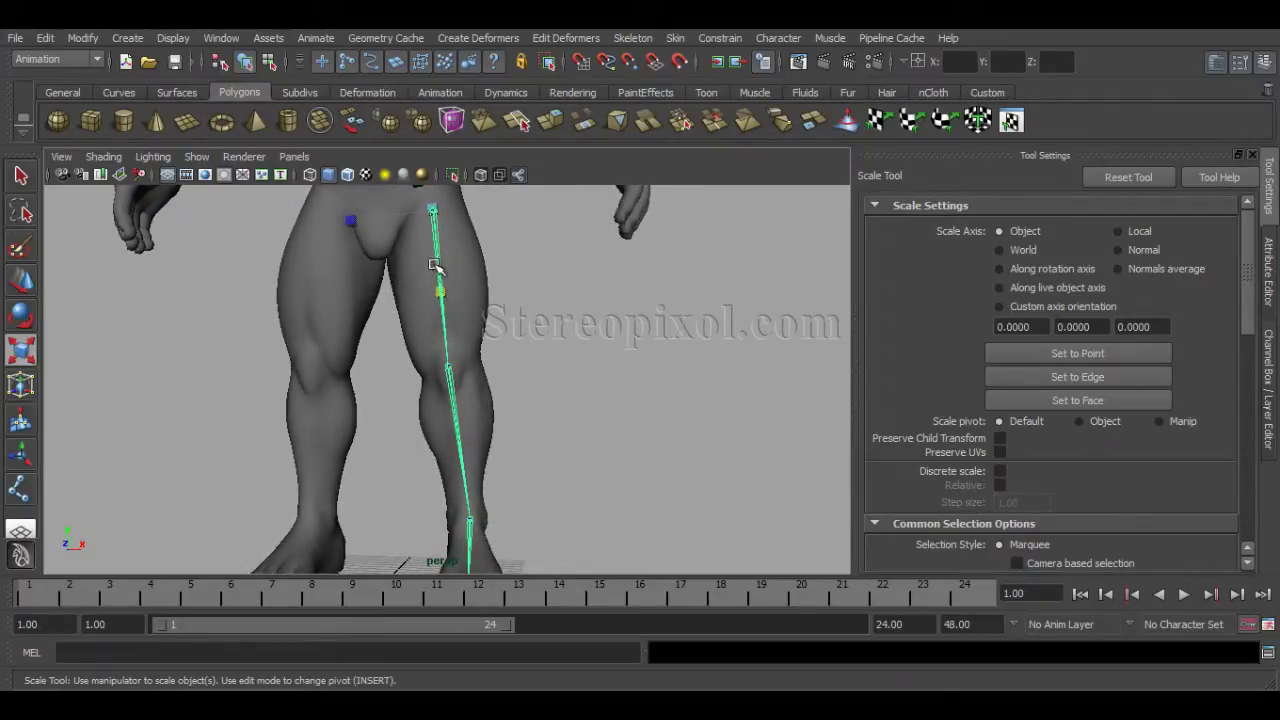
{"action": "left_click_drag", "start_coordinate": [441, 290], "coordinate": [444, 292]}
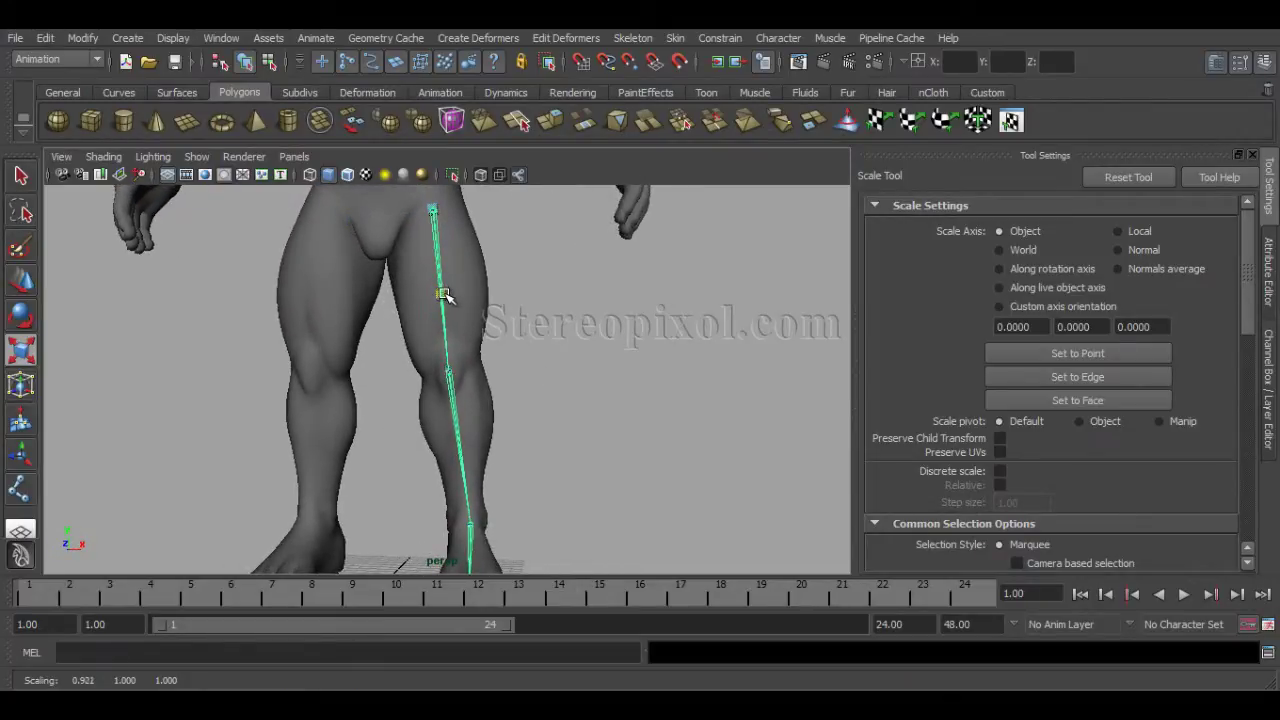
{"action": "mouse_move", "coordinate": [574, 396]}
{"action": "left_mouse_down", "text": "alt"}
{"action": "mouse_move", "coordinate": [608, 394]}
{"action": "mouse_move", "coordinate": [587, 389]}
{"action": "left_mouse_up", "text": "alt"}
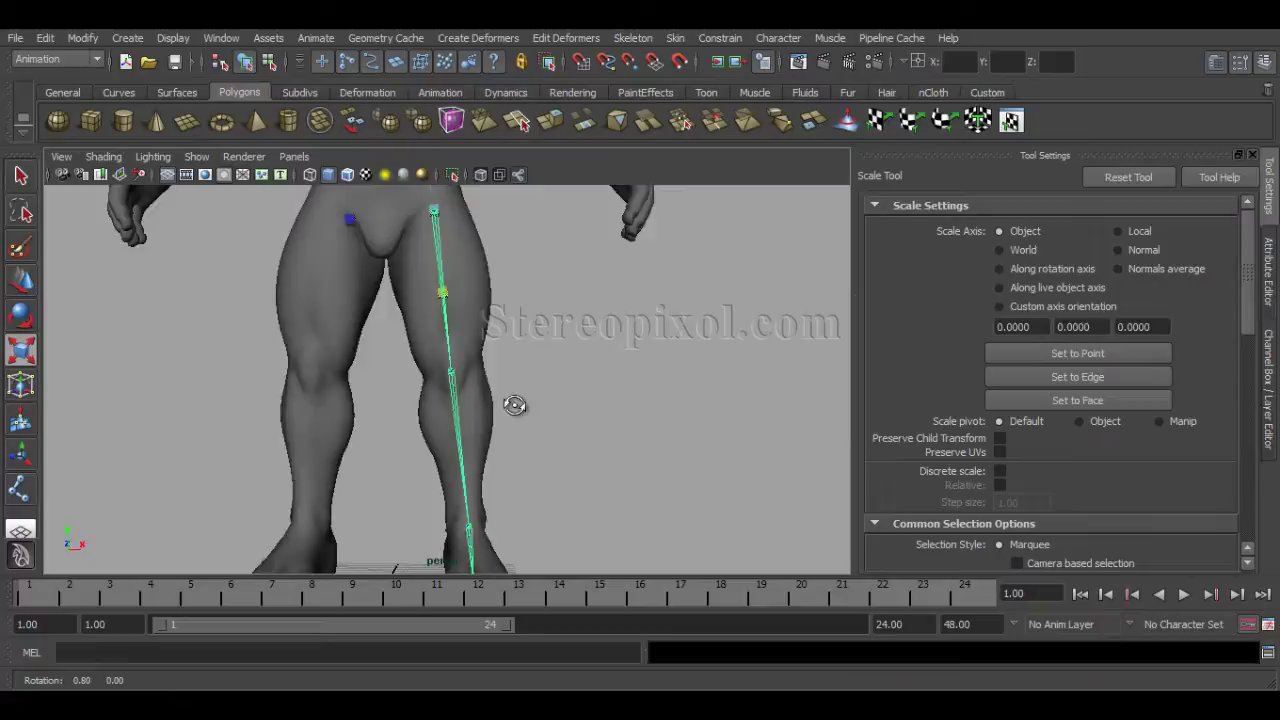
Display wireframe on the shaded mesh and, in the side view, scale the knee joint lengthwise to about 0.943 in X
{"action": "mouse_move", "coordinate": [515, 406]}
{"action": "left_mouse_down", "text": "alt"}
{"action": "mouse_move", "coordinate": [378, 414]}
{"action": "mouse_move", "coordinate": [397, 441]}
{"action": "mouse_move", "coordinate": [434, 429]}
{"action": "mouse_move", "coordinate": [486, 437]}
{"action": "mouse_move", "coordinate": [448, 445]}
{"action": "left_mouse_up", "text": "alt"}
{"action": "left_click", "coordinate": [348, 175]}
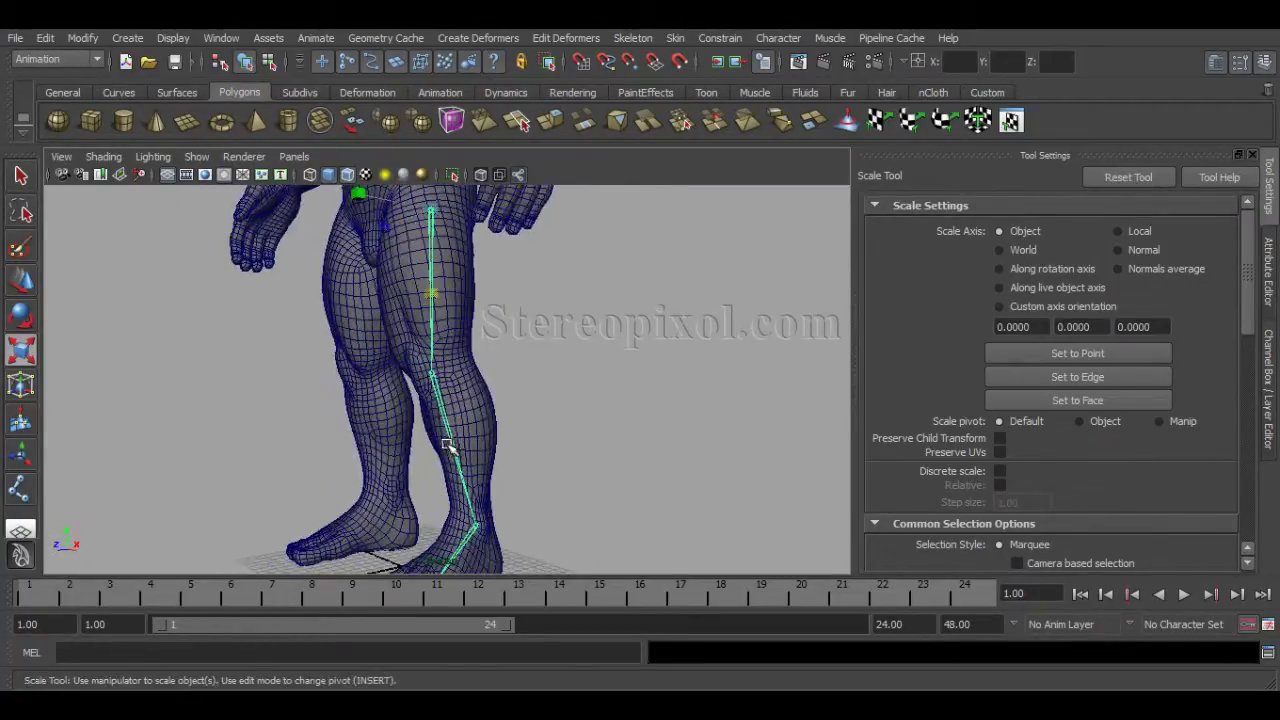
{"action": "key", "text": "space"}
{"action": "key", "text": "space"}
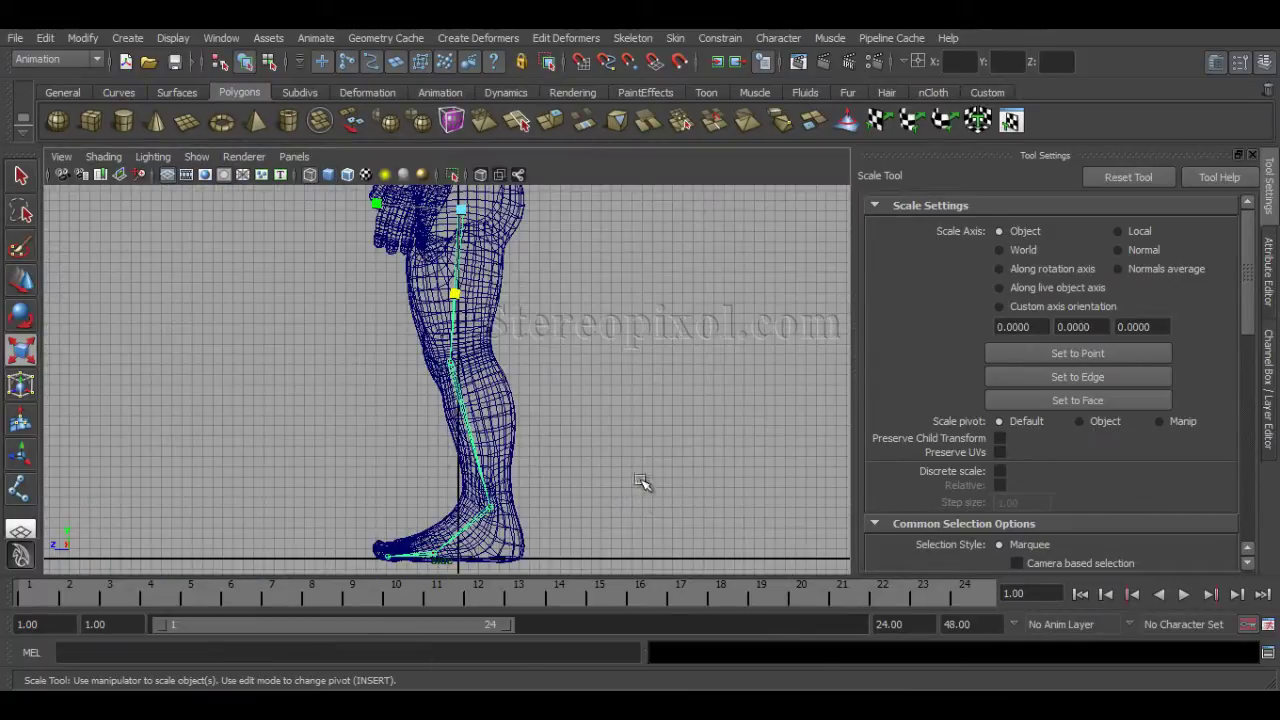
{"action": "right_click_drag", "start_coordinate": [541, 431], "coordinate": [571, 497], "text": "alt"}
{"action": "middle_click_drag", "start_coordinate": [571, 497], "coordinate": [622, 278], "text": "alt"}
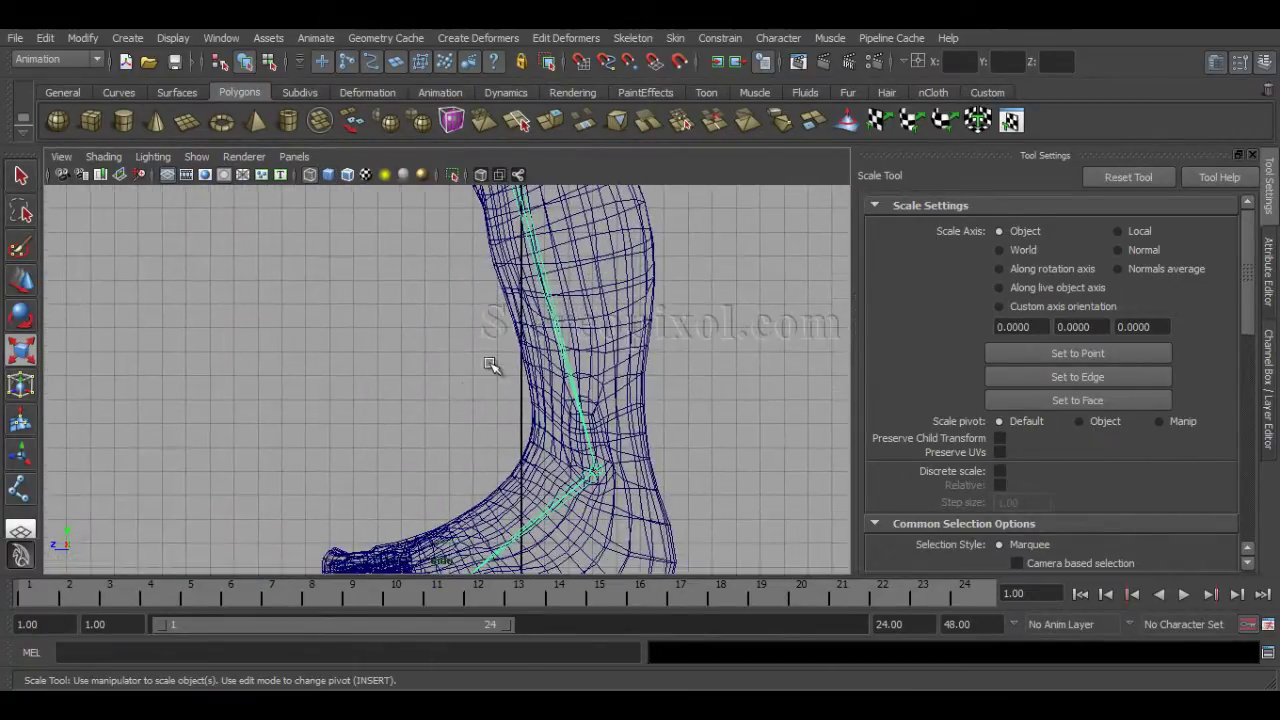
{"action": "right_click_drag", "start_coordinate": [491, 366], "coordinate": [690, 456], "text": "alt"}
{"action": "middle_click_drag", "start_coordinate": [690, 456], "coordinate": [646, 419], "text": "alt"}
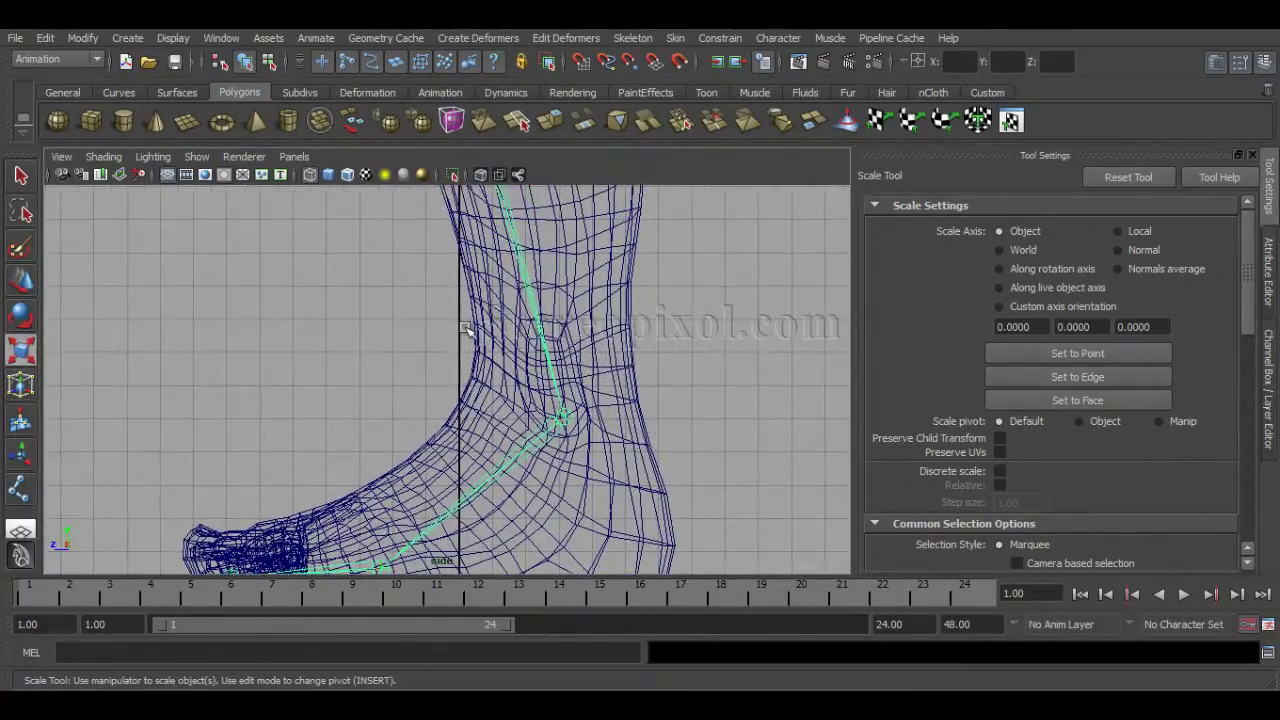
{"action": "right_click_drag", "start_coordinate": [620, 362], "coordinate": [530, 328], "text": "alt"}
{"action": "left_click", "coordinate": [450, 308]}
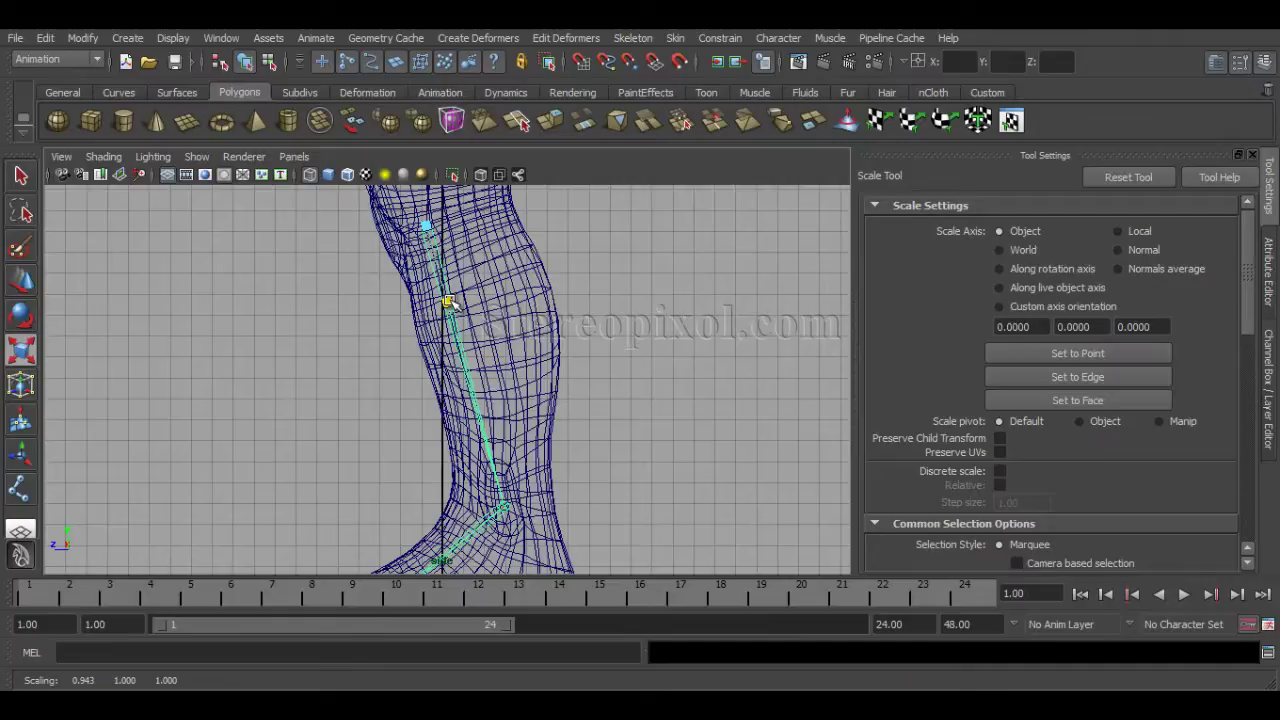
Scale the ankle joint lengthwise to about 1.098 in X so the foot joints reach further into the toes
{"action": "middle_click_drag", "start_coordinate": [565, 528], "coordinate": [611, 386], "text": "alt"}
{"action": "right_click_drag", "start_coordinate": [346, 460], "coordinate": [391, 489], "text": "alt"}
{"action": "middle_click_drag", "start_coordinate": [391, 489], "coordinate": [405, 472], "text": "alt"}
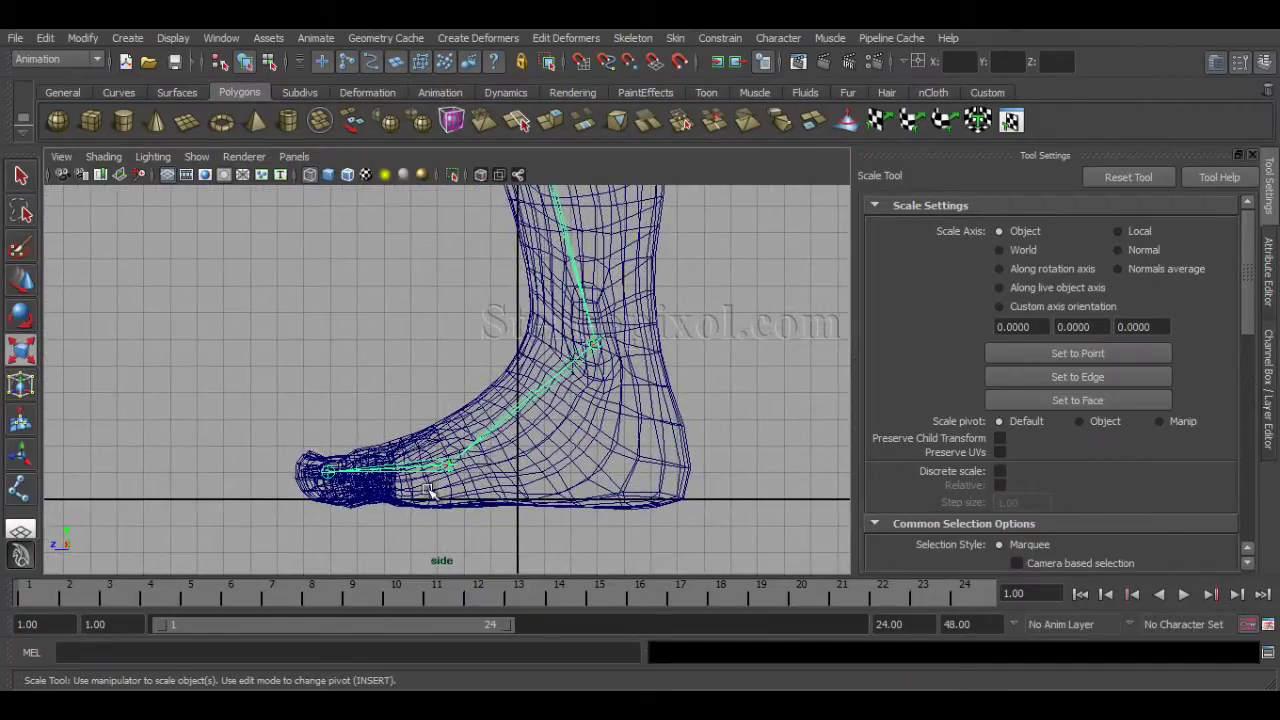
{"action": "key", "text": "space"}
{"action": "key", "text": "space"}
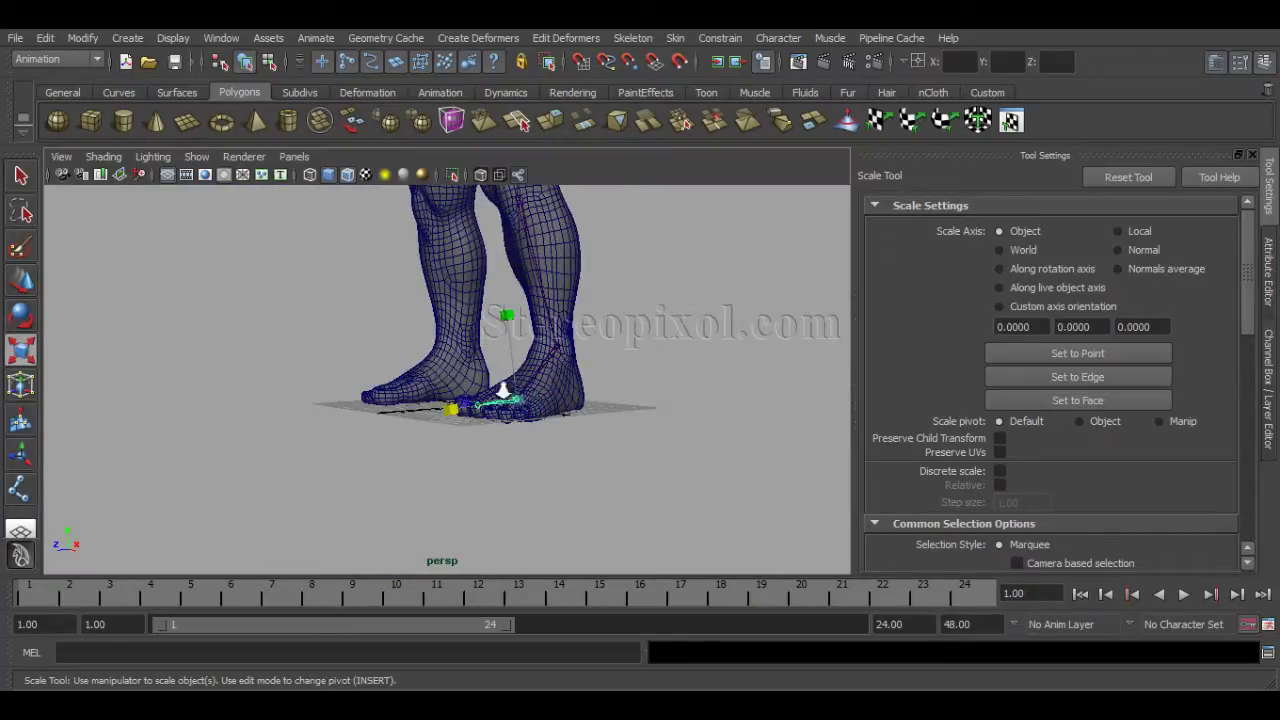
{"action": "right_click_drag", "start_coordinate": [503, 390], "coordinate": [612, 514], "text": "alt"}
{"action": "left_click_drag", "start_coordinate": [612, 514], "coordinate": [677, 563], "text": "alt"}
{"action": "right_click_drag", "start_coordinate": [677, 563], "coordinate": [695, 438], "text": "alt"}
{"action": "middle_click_drag", "start_coordinate": [695, 438], "coordinate": [607, 373], "text": "alt"}
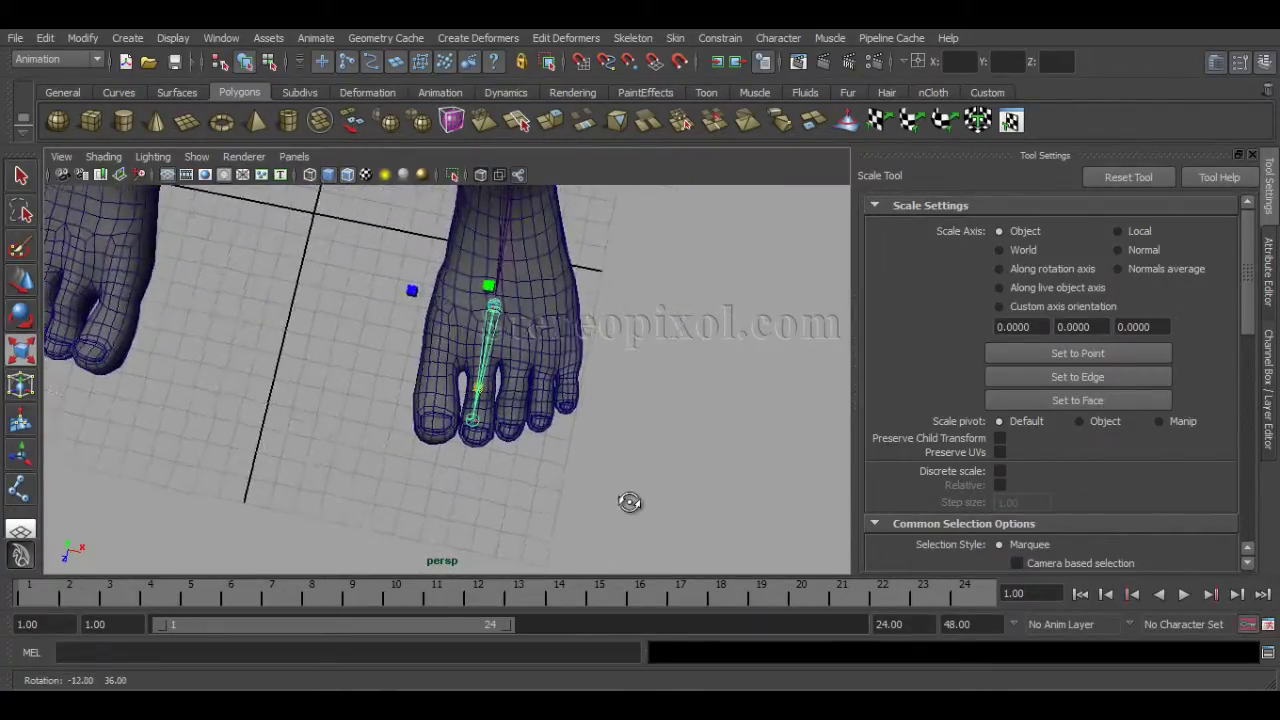
{"action": "left_click_drag", "start_coordinate": [629, 502], "coordinate": [560, 334], "text": "alt"}
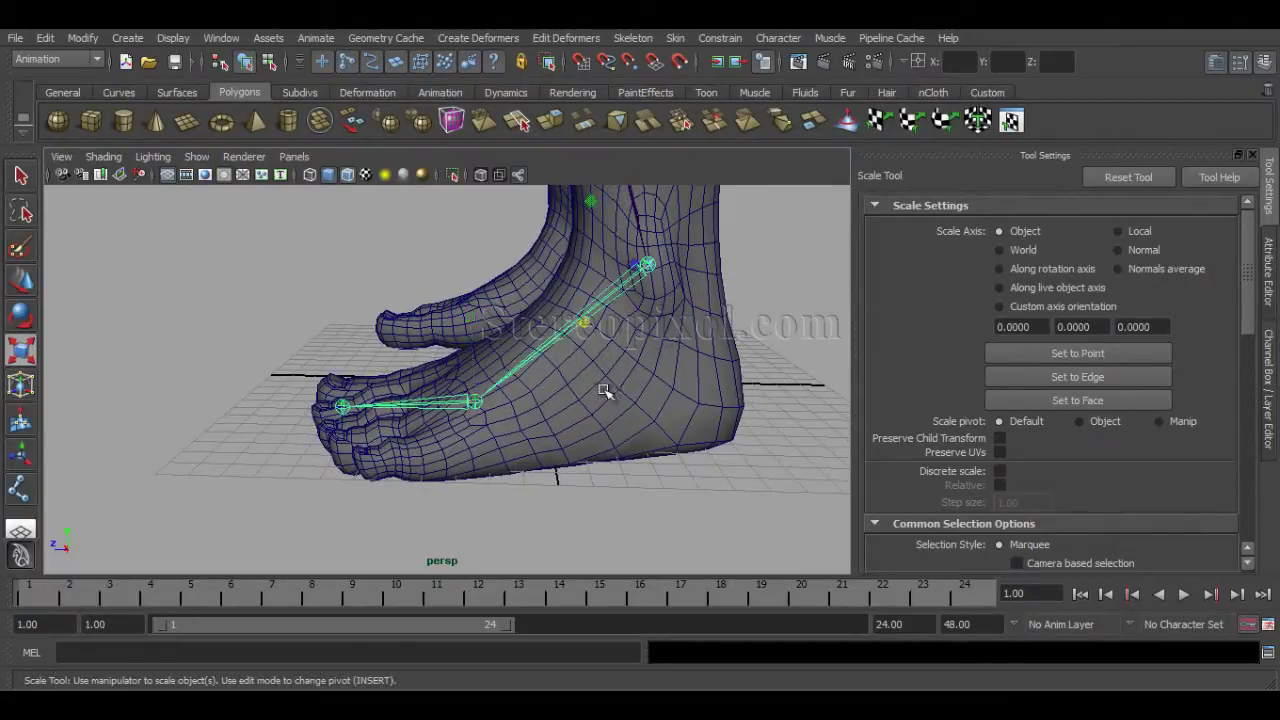
{"action": "left_click_drag", "start_coordinate": [604, 390], "coordinate": [578, 330], "text": "alt"}
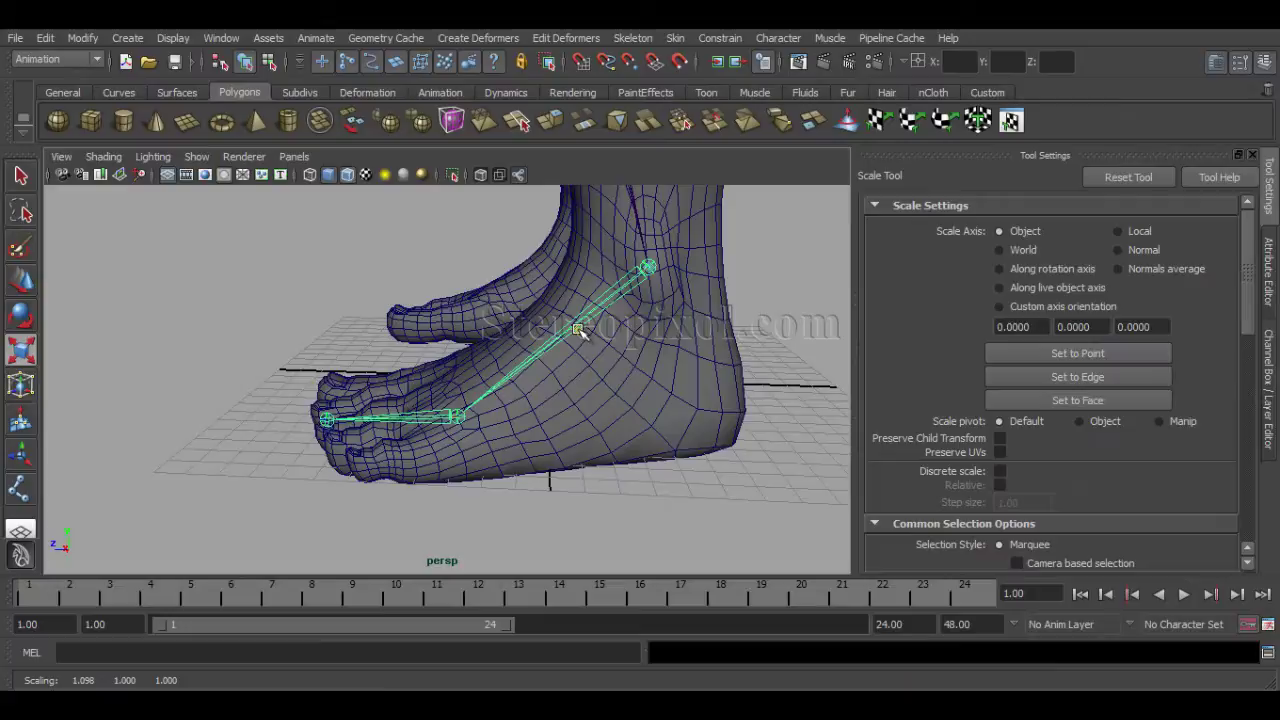
Examine from several angles in the perspective view how the ankle, ball and toe joints sit inside the left foot
{"action": "left_click_drag", "start_coordinate": [552, 392], "coordinate": [562, 510], "text": "alt"}
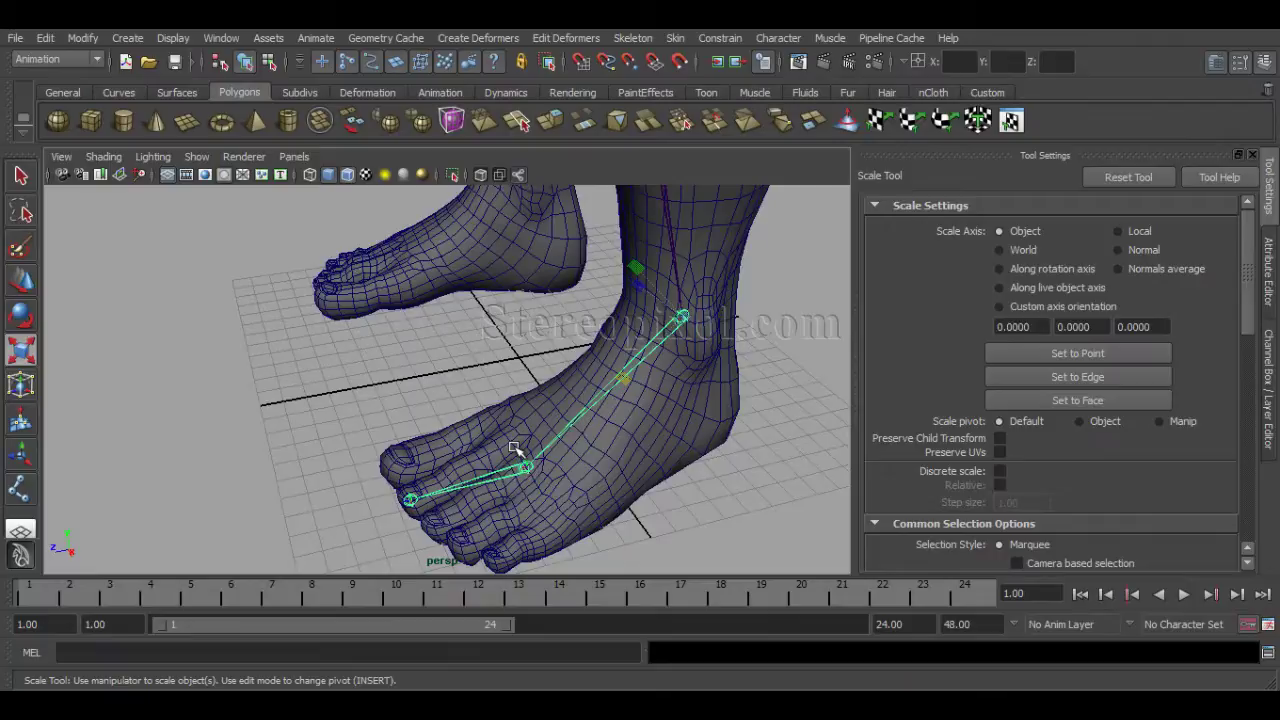
{"action": "left_click_drag", "start_coordinate": [406, 440], "coordinate": [369, 526], "text": "alt"}
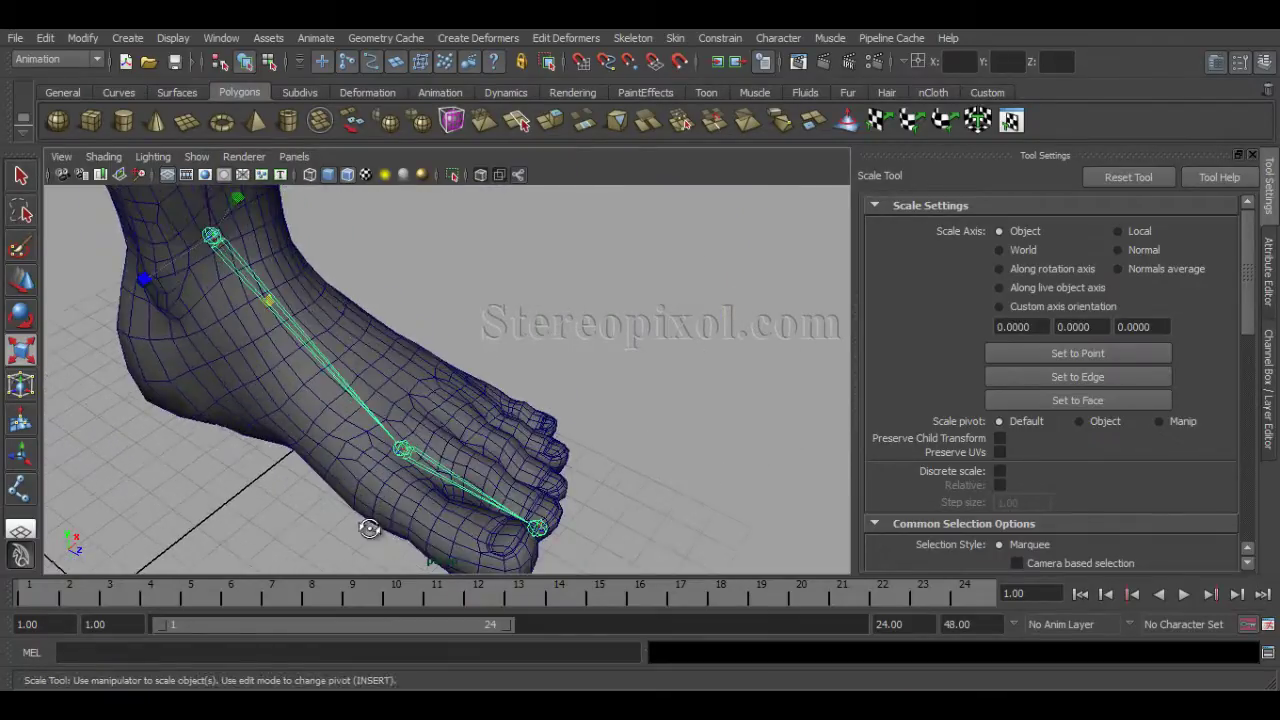
{"action": "right_click_drag", "start_coordinate": [369, 526], "coordinate": [420, 545], "text": "alt"}
{"action": "middle_click_drag", "start_coordinate": [420, 545], "coordinate": [448, 472], "text": "alt"}
{"action": "right_click_drag", "start_coordinate": [334, 448], "coordinate": [410, 448], "text": "alt"}
{"action": "middle_click_drag", "start_coordinate": [410, 448], "coordinate": [471, 395], "text": "alt"}
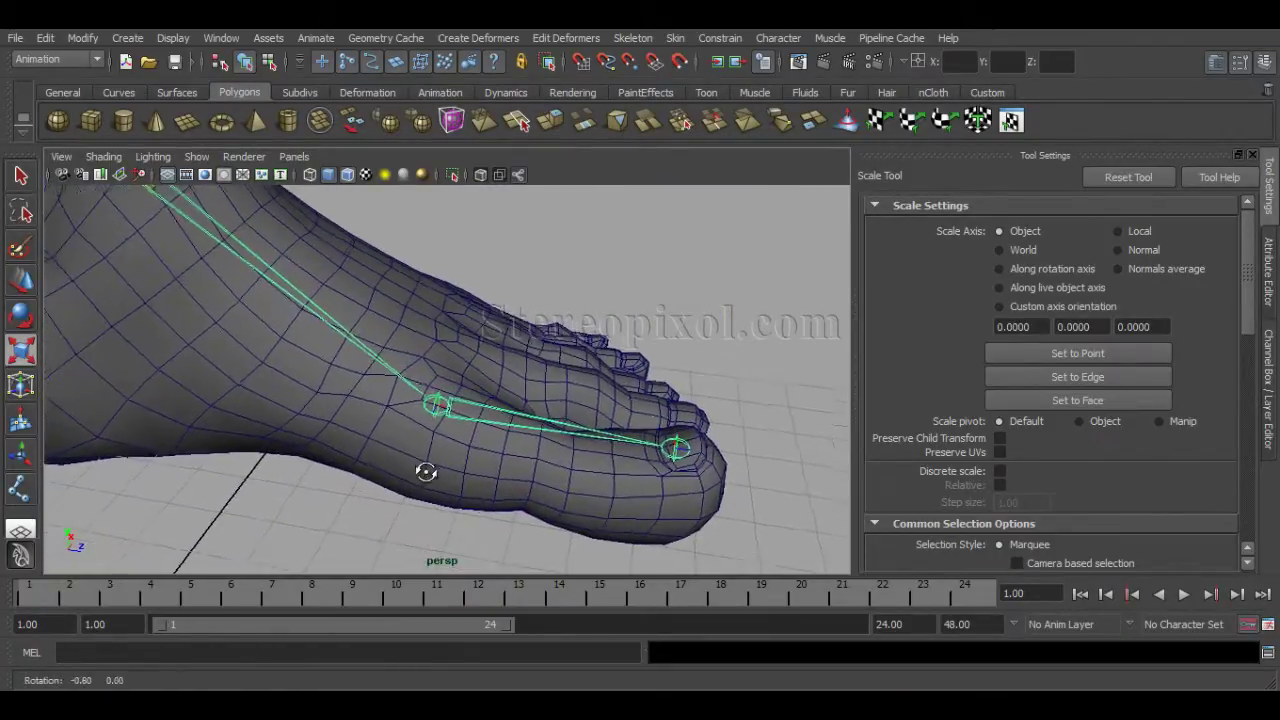
{"action": "left_click_drag", "start_coordinate": [428, 471], "coordinate": [368, 507], "text": "alt"}
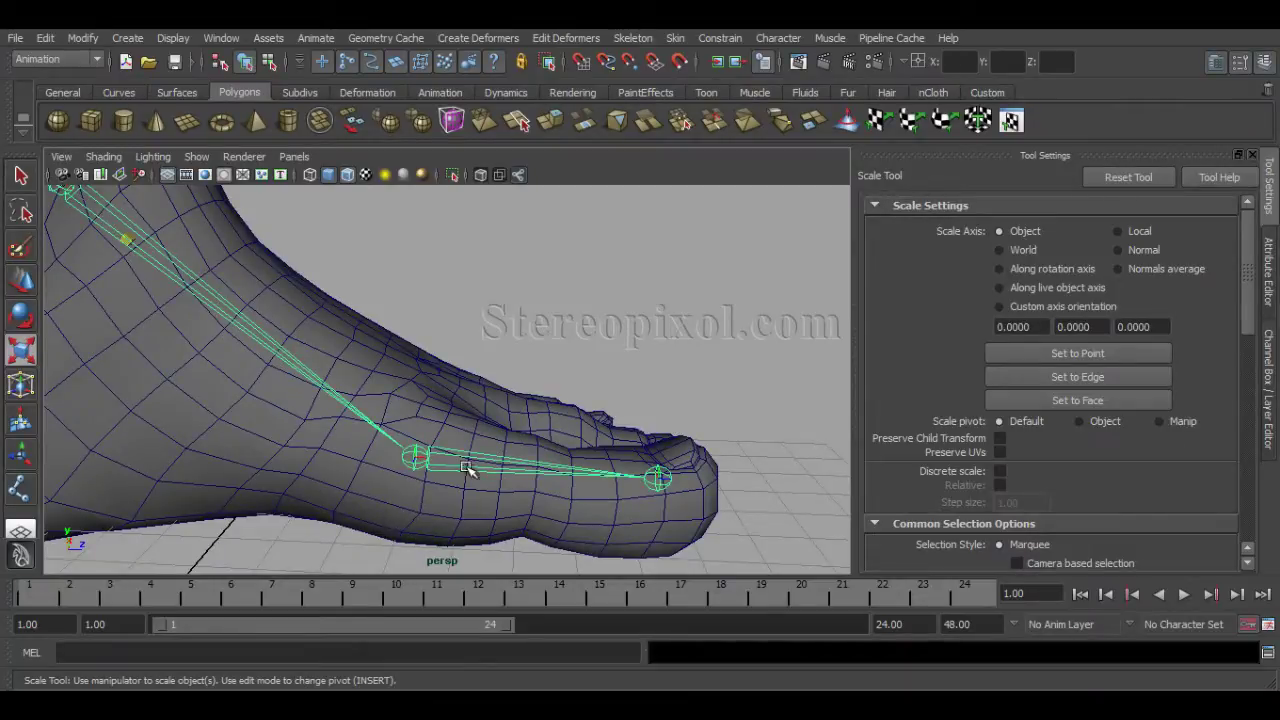
{"action": "left_click_drag", "start_coordinate": [442, 499], "coordinate": [400, 511], "text": "alt"}
{"action": "left_click_drag", "start_coordinate": [686, 470], "coordinate": [352, 500], "text": "alt"}
{"action": "mouse_move", "coordinate": [352, 500]}
{"action": "right_mouse_down", "text": "alt"}
{"action": "mouse_move", "coordinate": [334, 477]}
{"action": "mouse_move", "coordinate": [368, 432]}
{"action": "mouse_move", "coordinate": [356, 424]}
{"action": "right_mouse_up", "text": "alt"}
{"action": "middle_click_drag", "start_coordinate": [547, 455], "coordinate": [560, 560], "text": "alt"}
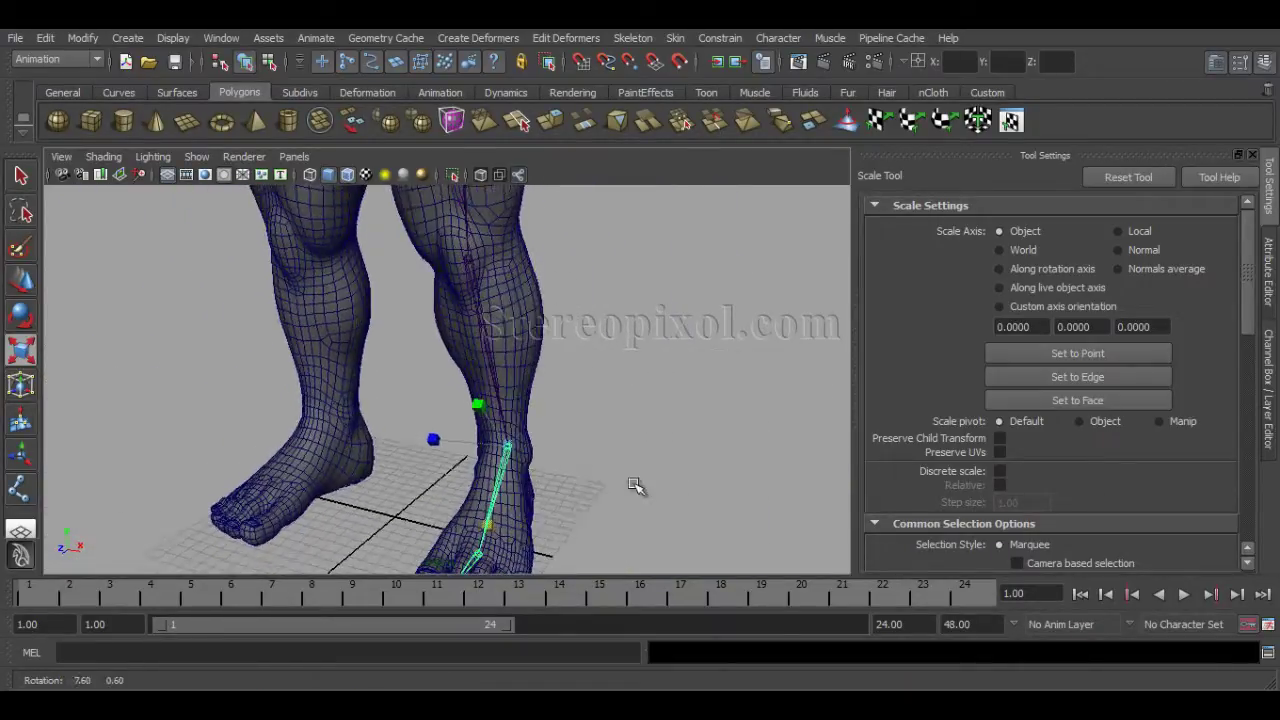
Rescale the knee joint lengthwise to about 0.996 in X to lower the ankle joint within the left leg
{"action": "right_click_drag", "start_coordinate": [708, 476], "coordinate": [606, 396], "text": "alt"}
{"action": "middle_click_drag", "start_coordinate": [606, 396], "coordinate": [603, 422], "text": "alt"}
{"action": "left_click", "coordinate": [434, 323]}
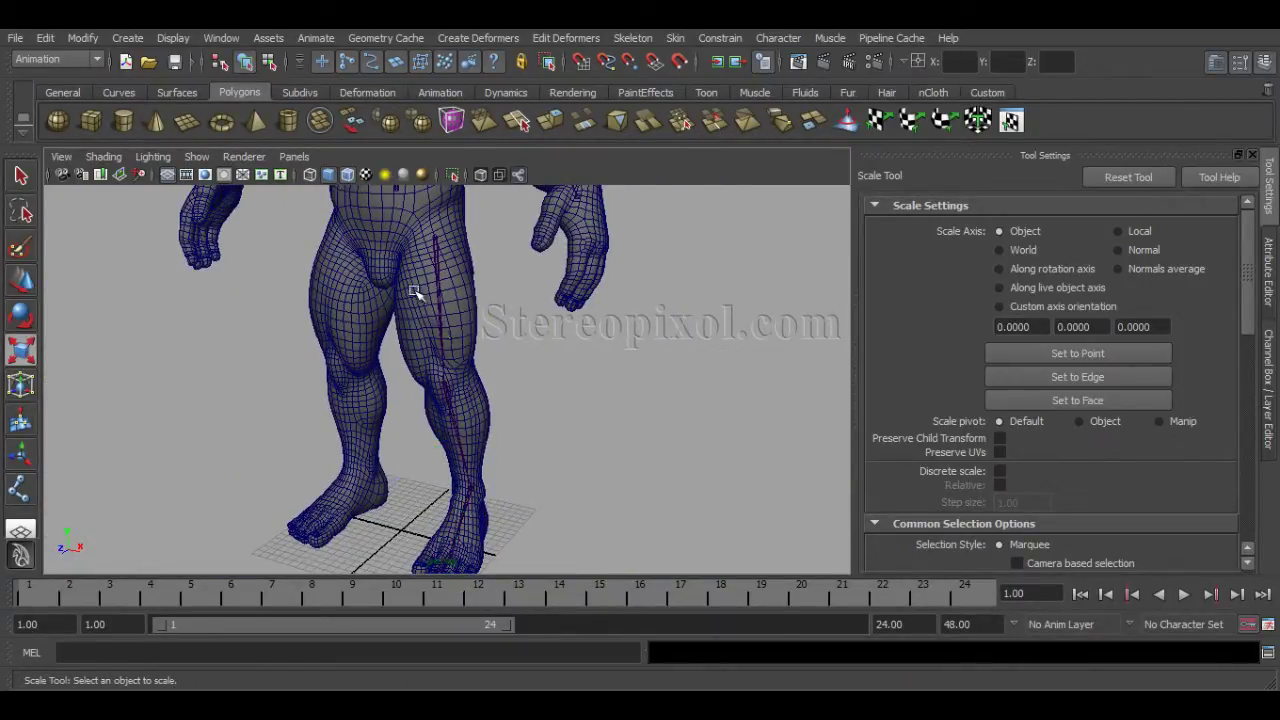
{"action": "left_click_drag", "start_coordinate": [414, 289], "coordinate": [446, 330]}
{"action": "left_click_drag", "start_coordinate": [440, 378], "coordinate": [577, 393], "text": "alt"}
{"action": "right_click_drag", "start_coordinate": [504, 397], "coordinate": [550, 401], "text": "alt"}
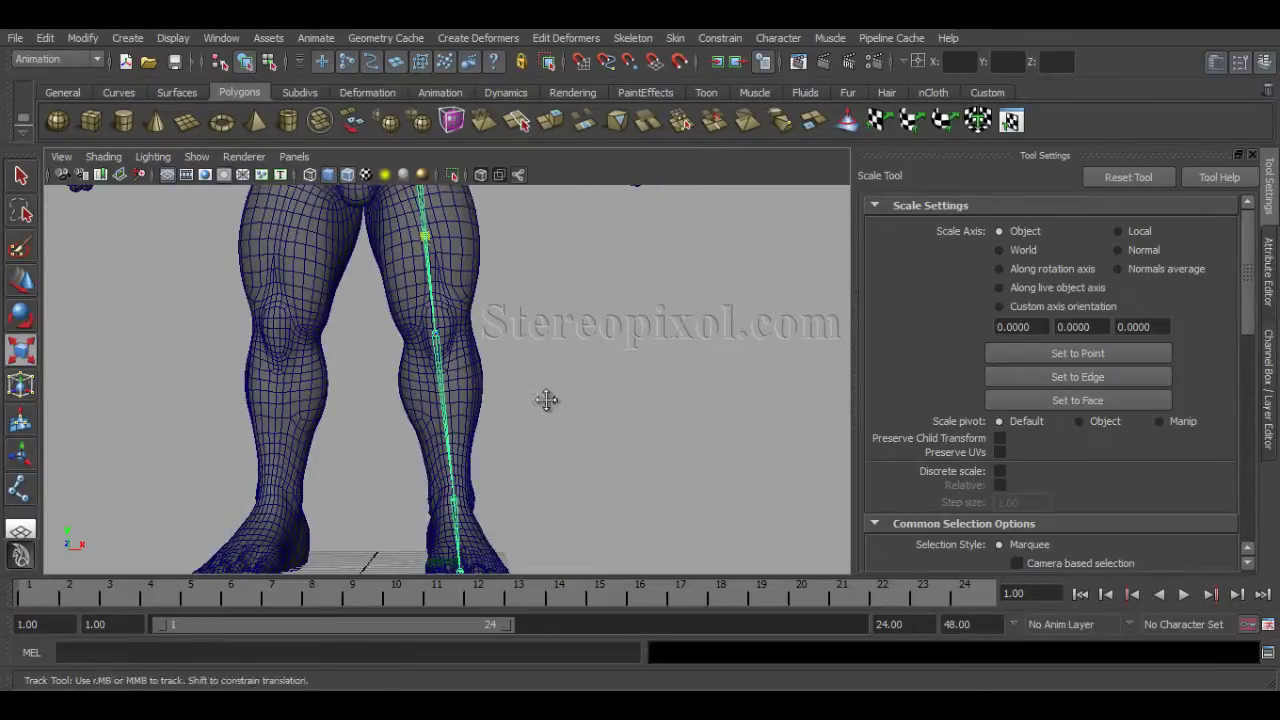
{"action": "middle_click_drag", "start_coordinate": [547, 400], "coordinate": [543, 328], "text": "alt"}
{"action": "left_click_drag", "start_coordinate": [471, 450], "coordinate": [340, 436], "text": "alt"}
{"action": "right_click_drag", "start_coordinate": [343, 434], "coordinate": [488, 468], "text": "alt"}
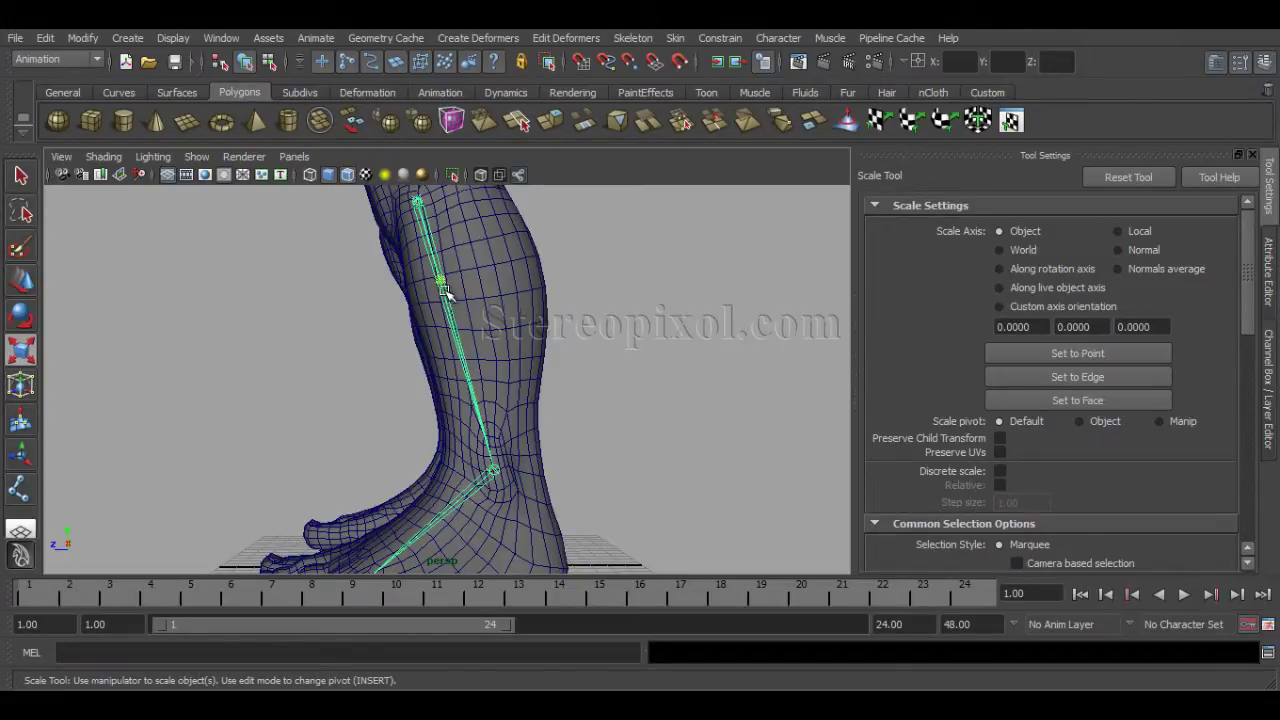
{"action": "left_click_drag", "start_coordinate": [440, 278], "coordinate": [441, 287]}
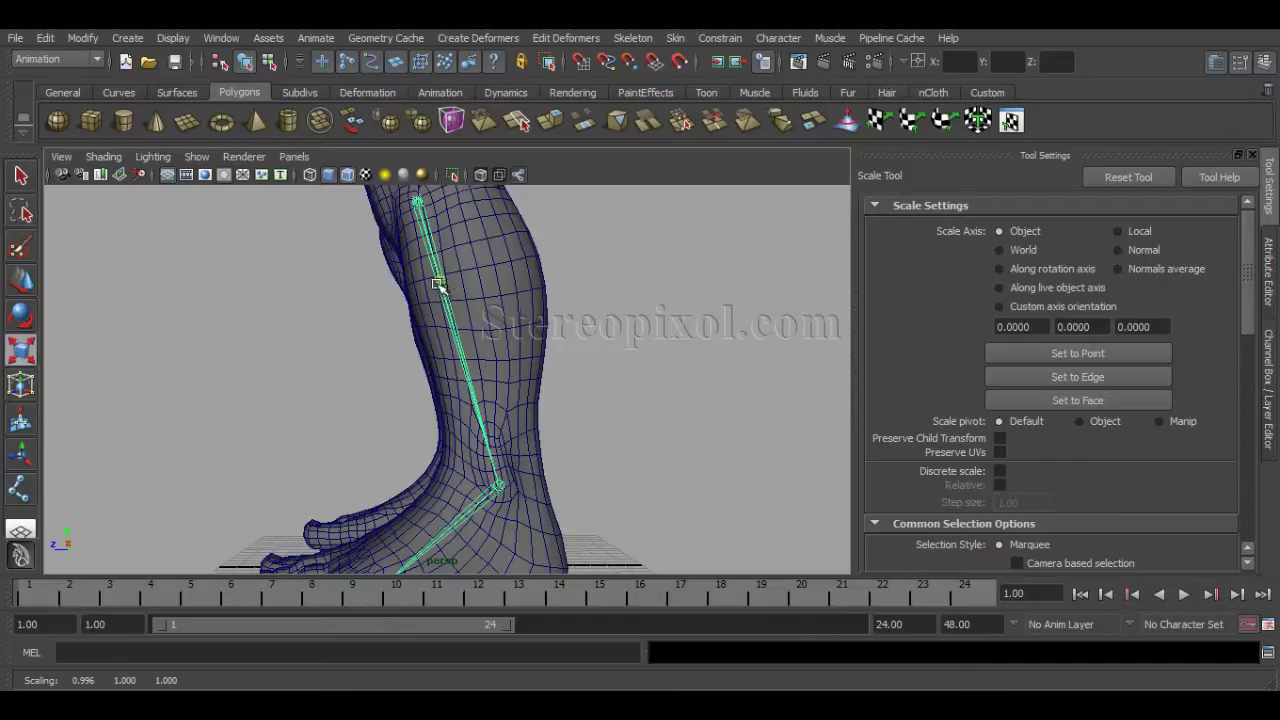
Rescale the ankle joint lengthwise to about 1.02 in X to refit the foot joints to the left foot
{"action": "middle_click_drag", "start_coordinate": [515, 440], "coordinate": [541, 318], "text": "alt"}
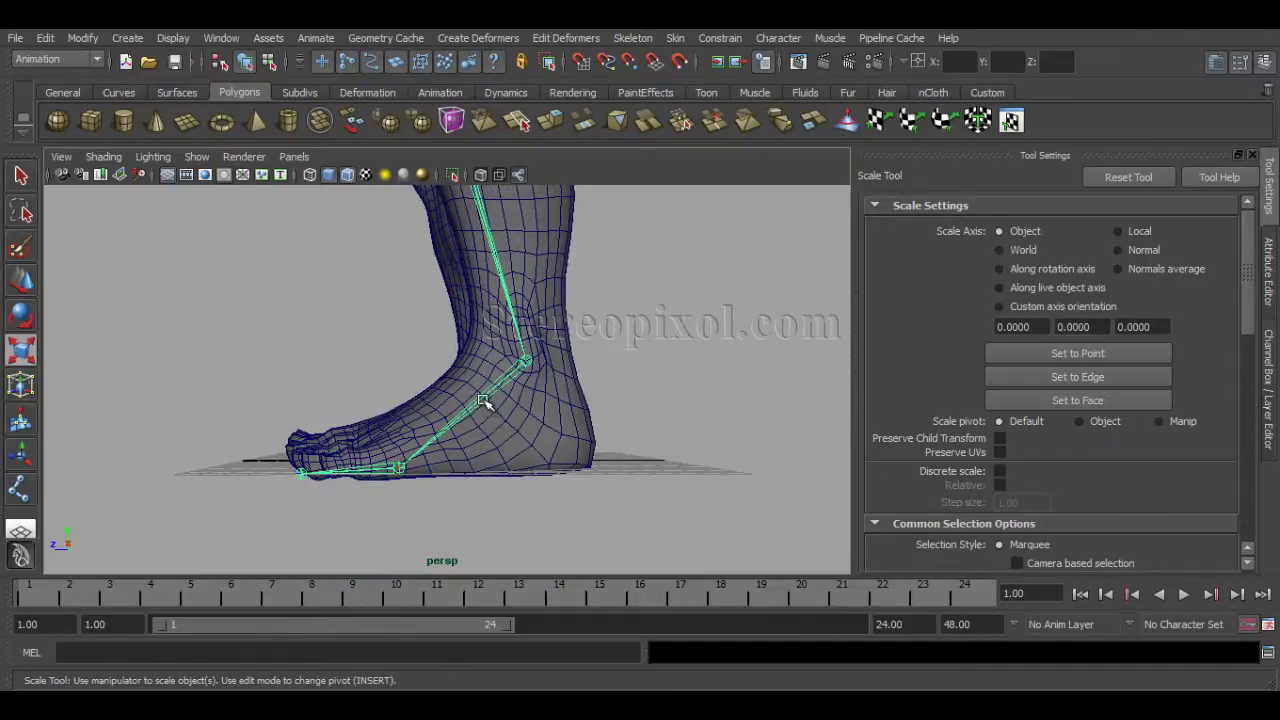
{"action": "left_click", "coordinate": [486, 402]}
{"action": "left_click_drag", "start_coordinate": [466, 420], "coordinate": [475, 418]}
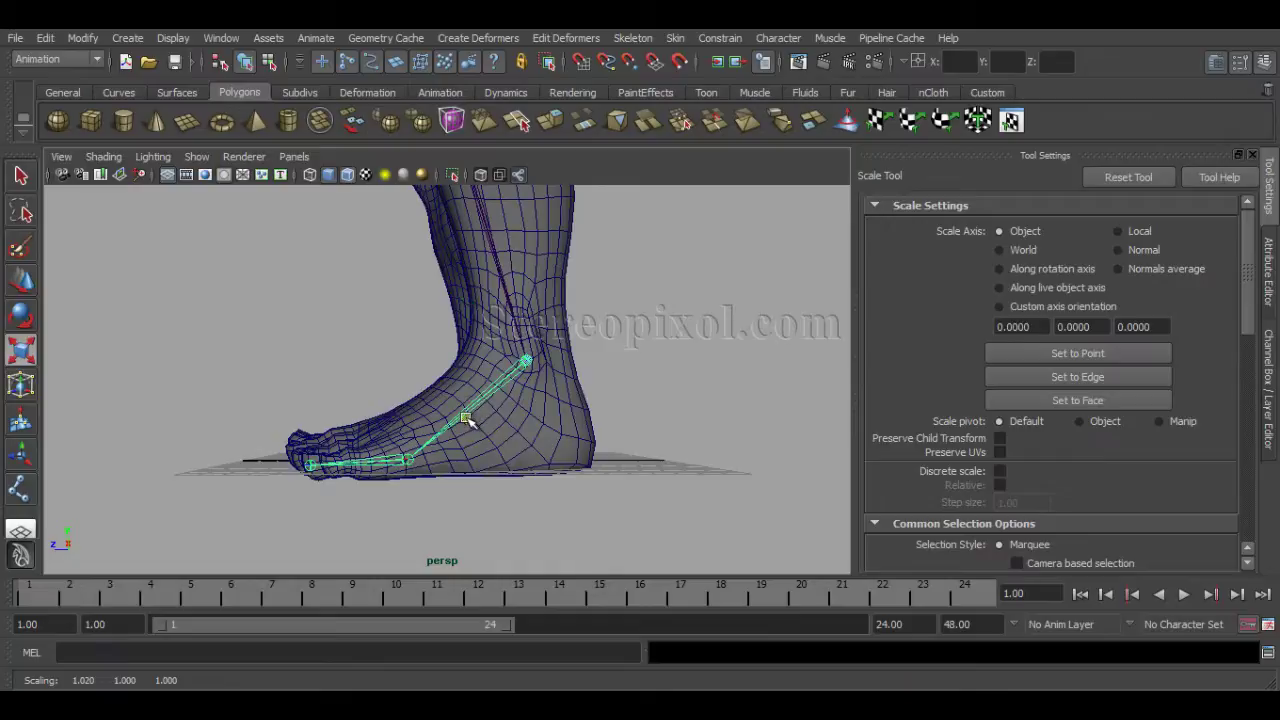
{"action": "left_click_drag", "start_coordinate": [412, 440], "coordinate": [502, 524], "text": "alt"}
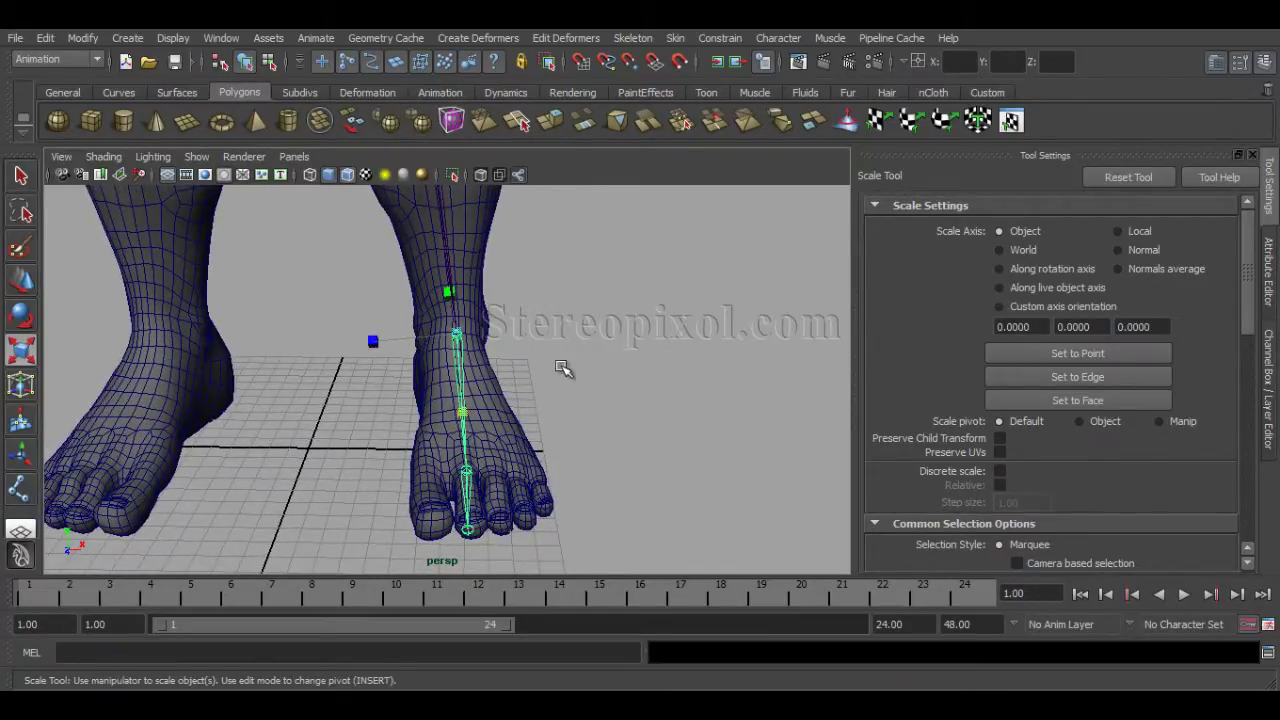
Freeze the translate, rotate and scale transformations of the left leg joint chain from its hip joint, with the freeze options reset to defaults
{"action": "left_click", "coordinate": [682, 410]}
{"action": "right_click_drag", "start_coordinate": [500, 400], "coordinate": [385, 378], "text": "alt"}
{"action": "middle_click_drag", "start_coordinate": [556, 318], "coordinate": [557, 454], "text": "alt"}
{"action": "left_click_drag", "start_coordinate": [511, 418], "coordinate": [520, 403], "text": "alt"}
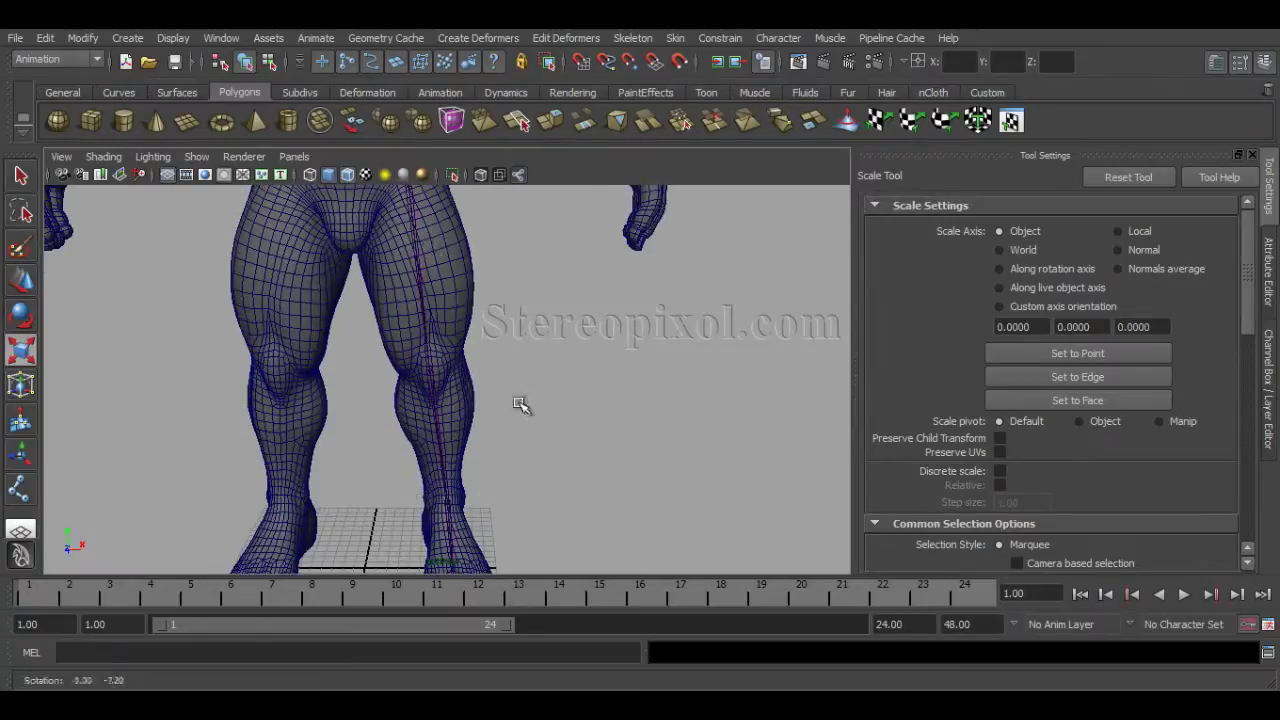
{"action": "left_click", "coordinate": [400, 246]}
{"action": "left_click_drag", "start_coordinate": [503, 323], "coordinate": [472, 293], "text": "alt"}
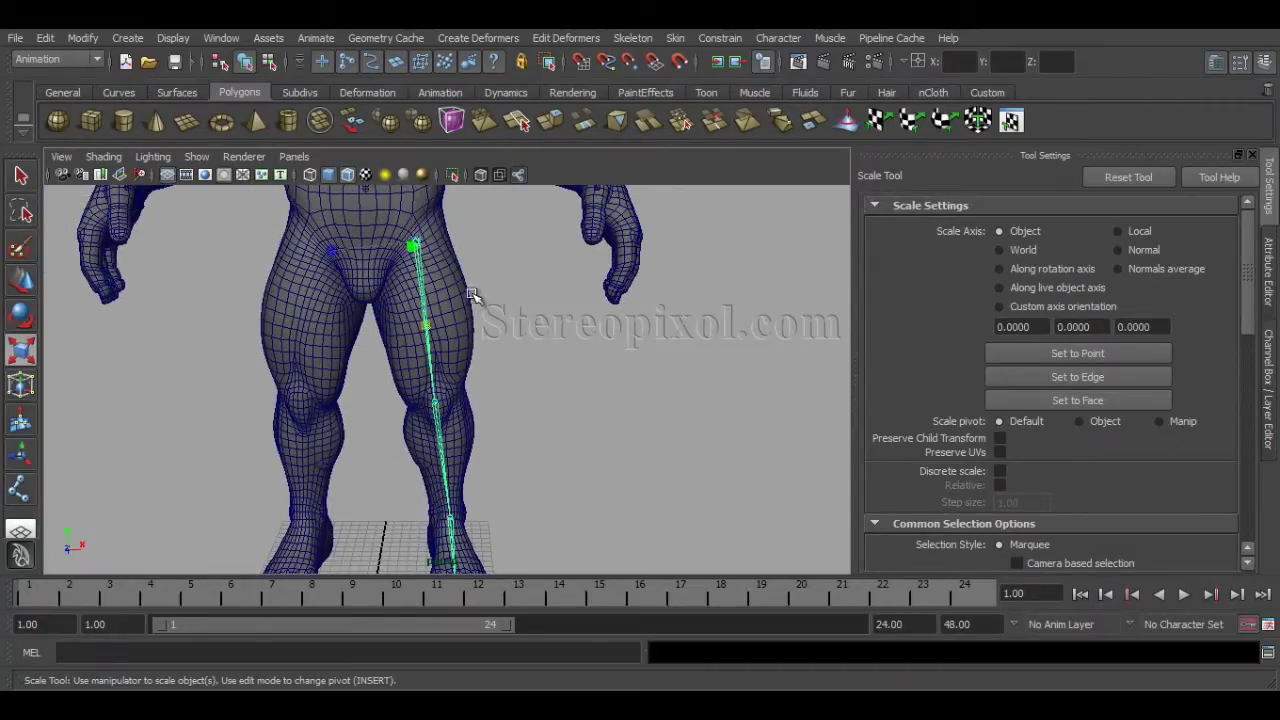
{"action": "left_click", "coordinate": [84, 38]}
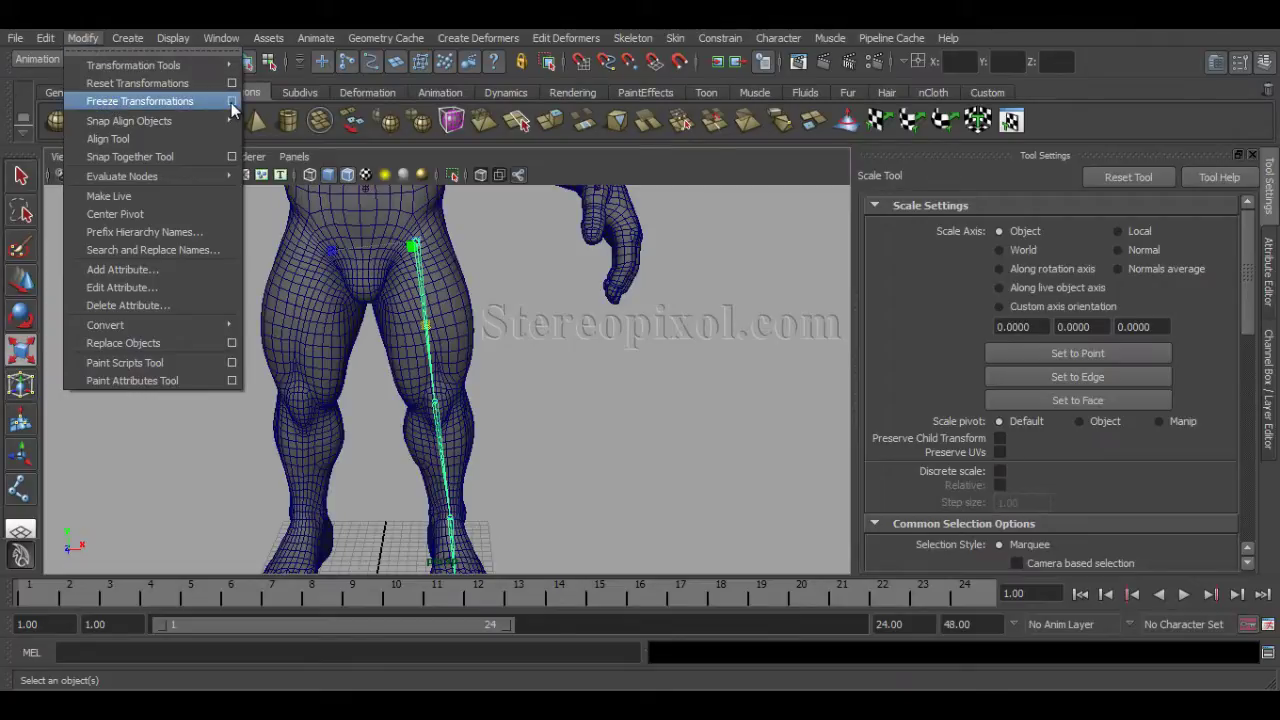
{"action": "left_click", "coordinate": [231, 103]}
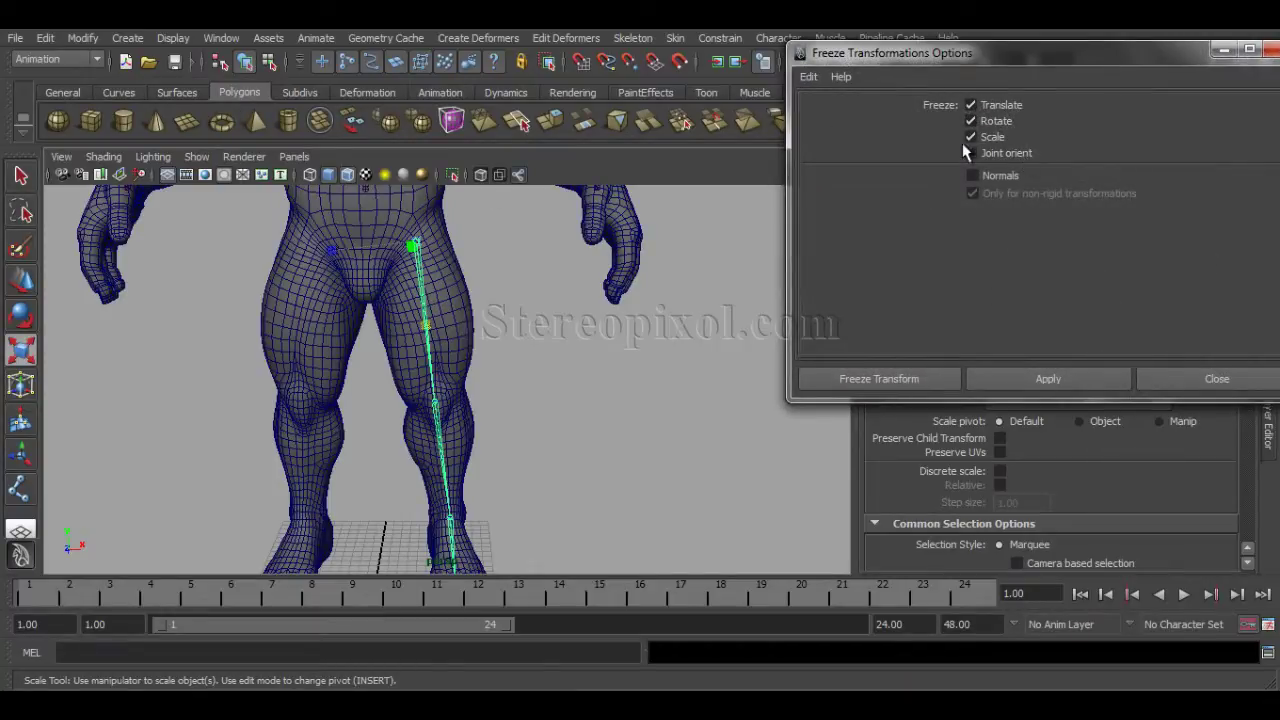
{"action": "left_click", "coordinate": [966, 150]}
{"action": "left_click", "coordinate": [809, 77]}
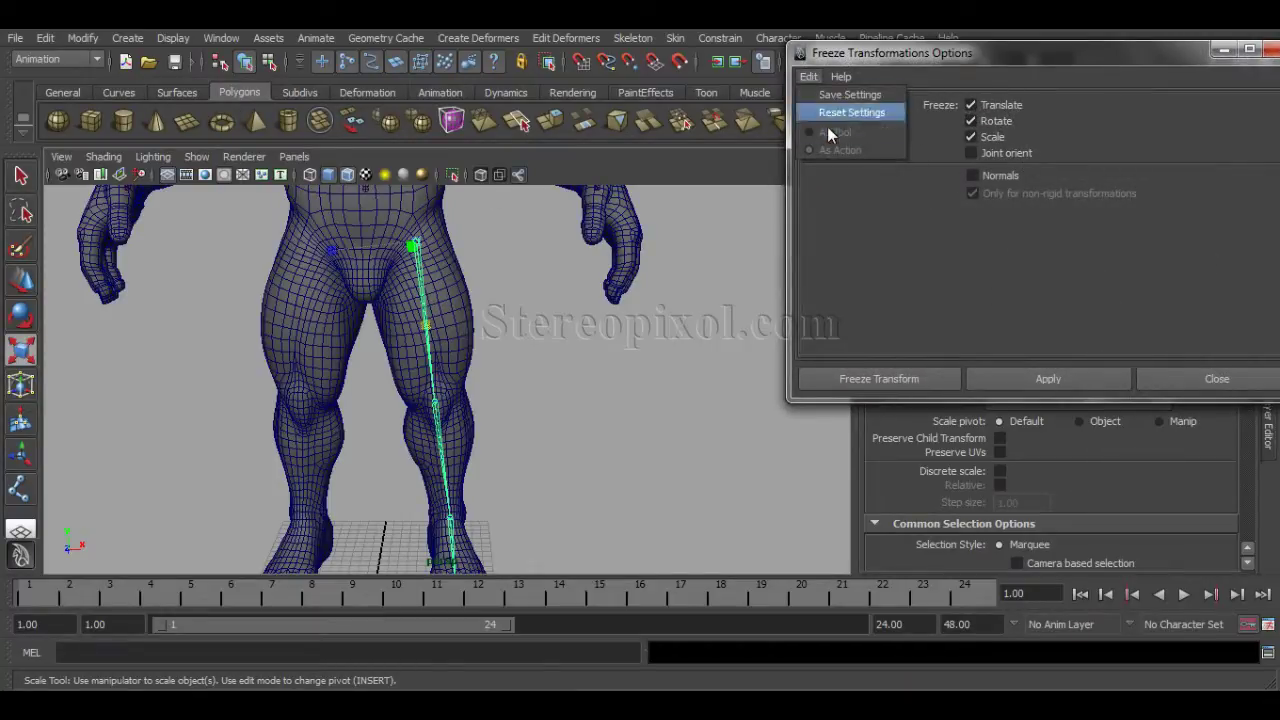
{"action": "left_click", "coordinate": [831, 112]}
{"action": "left_click", "coordinate": [900, 381]}
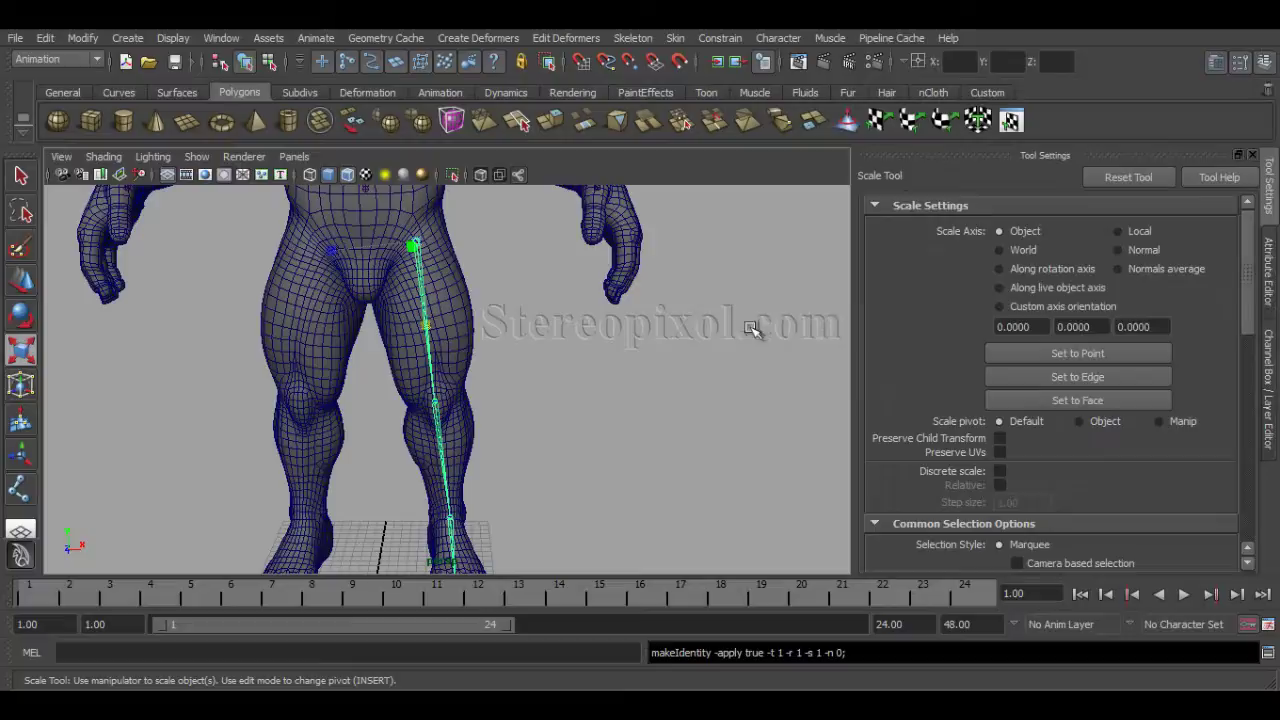
Check the hip joint's transform values after the freeze and rename the joint Leg_L_fk
{"action": "left_click_drag", "start_coordinate": [749, 323], "coordinate": [562, 369], "text": "alt"}
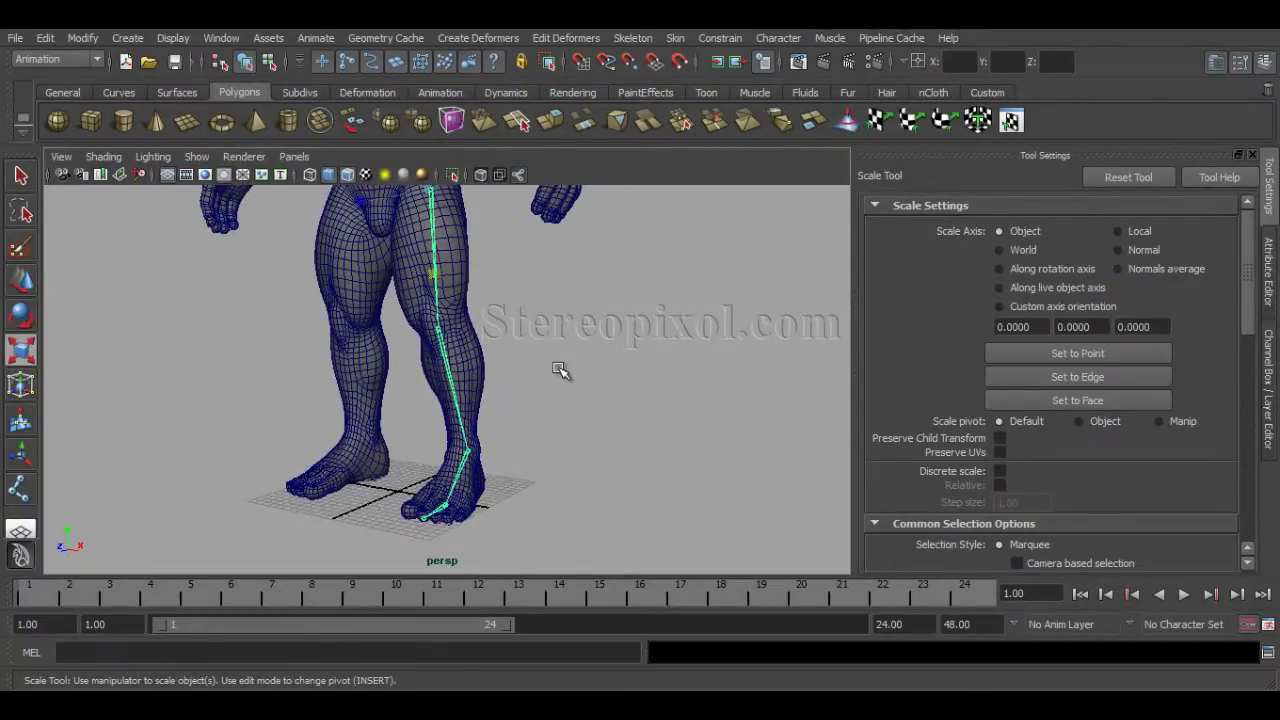
{"action": "middle_click_drag", "start_coordinate": [562, 369], "coordinate": [563, 393], "text": "alt"}
{"action": "key", "text": "ctrl+a"}
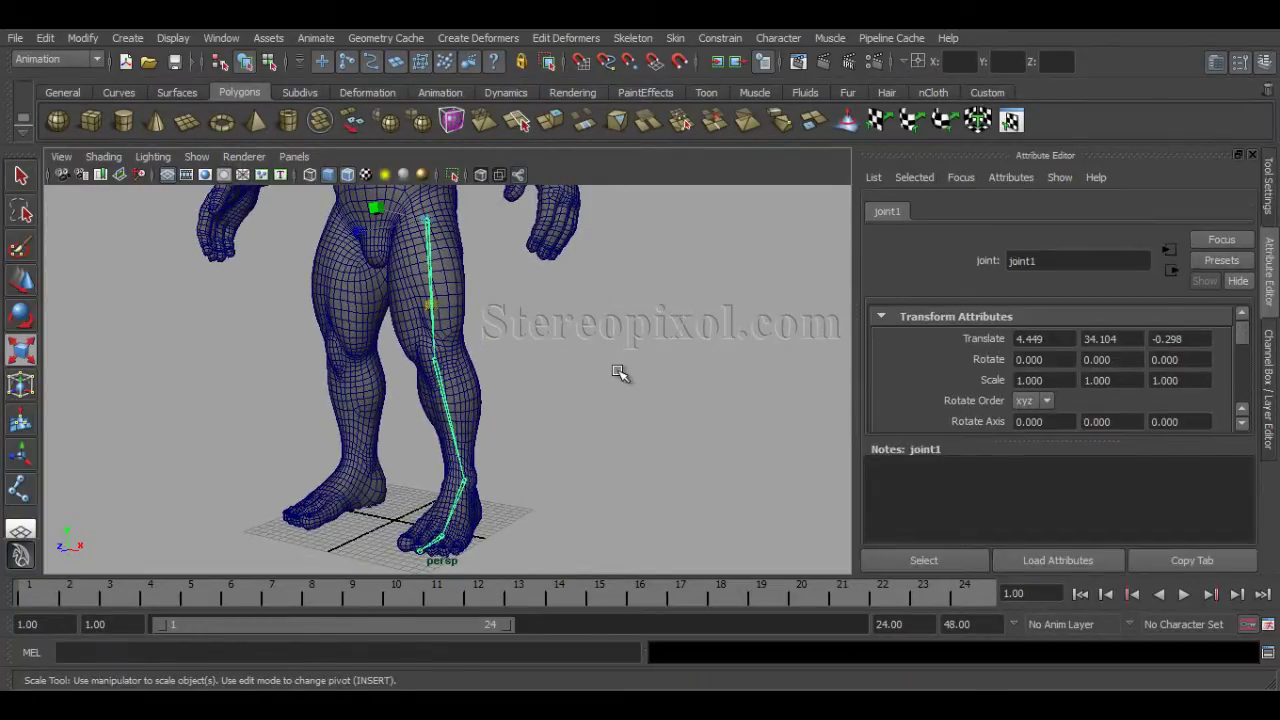
{"action": "key", "text": "ctrl+a"}
{"action": "left_click_drag", "start_coordinate": [694, 354], "coordinate": [666, 386], "text": "alt"}
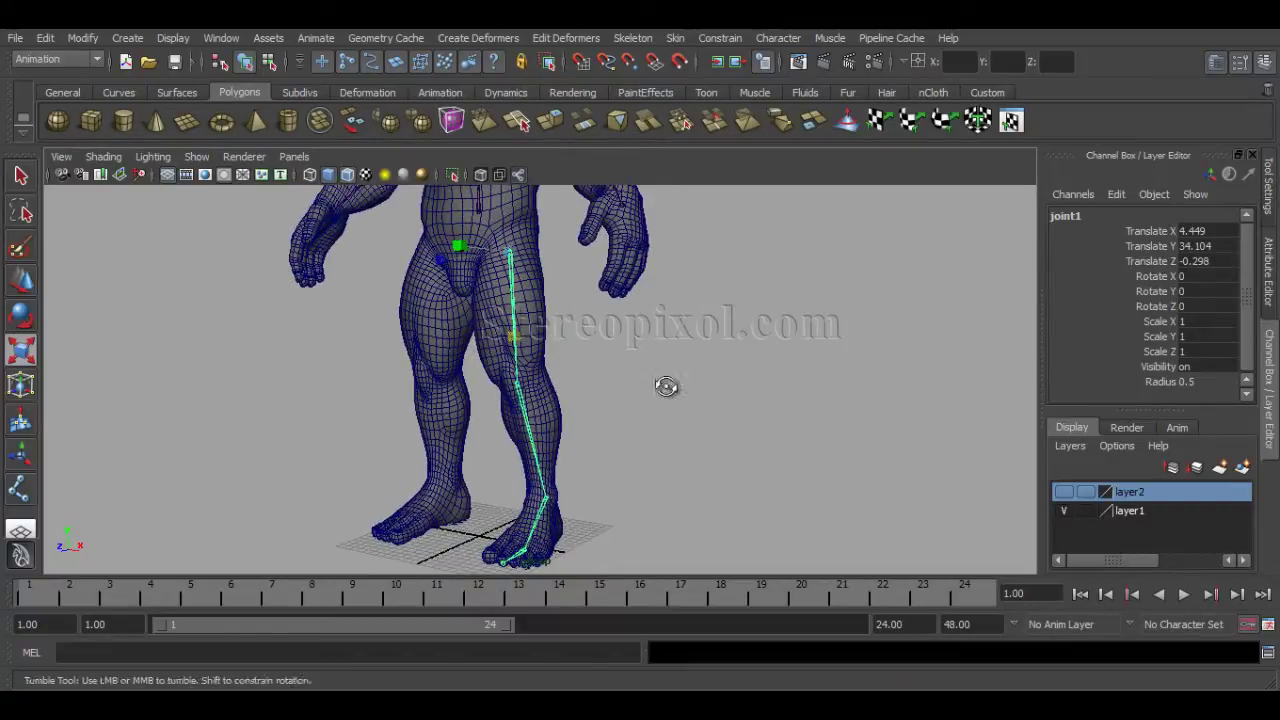
{"action": "left_click", "coordinate": [1087, 215]}
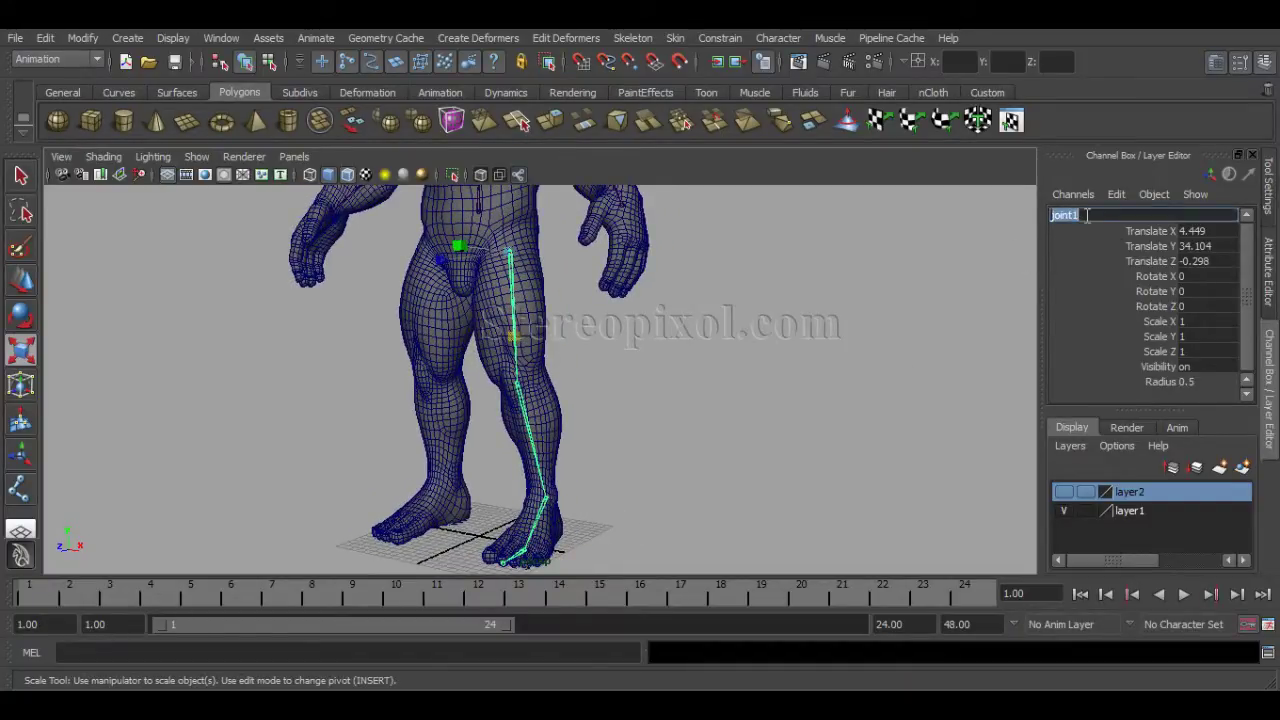
{"action": "left_click_drag", "start_coordinate": [593, 358], "coordinate": [651, 368], "text": "alt"}
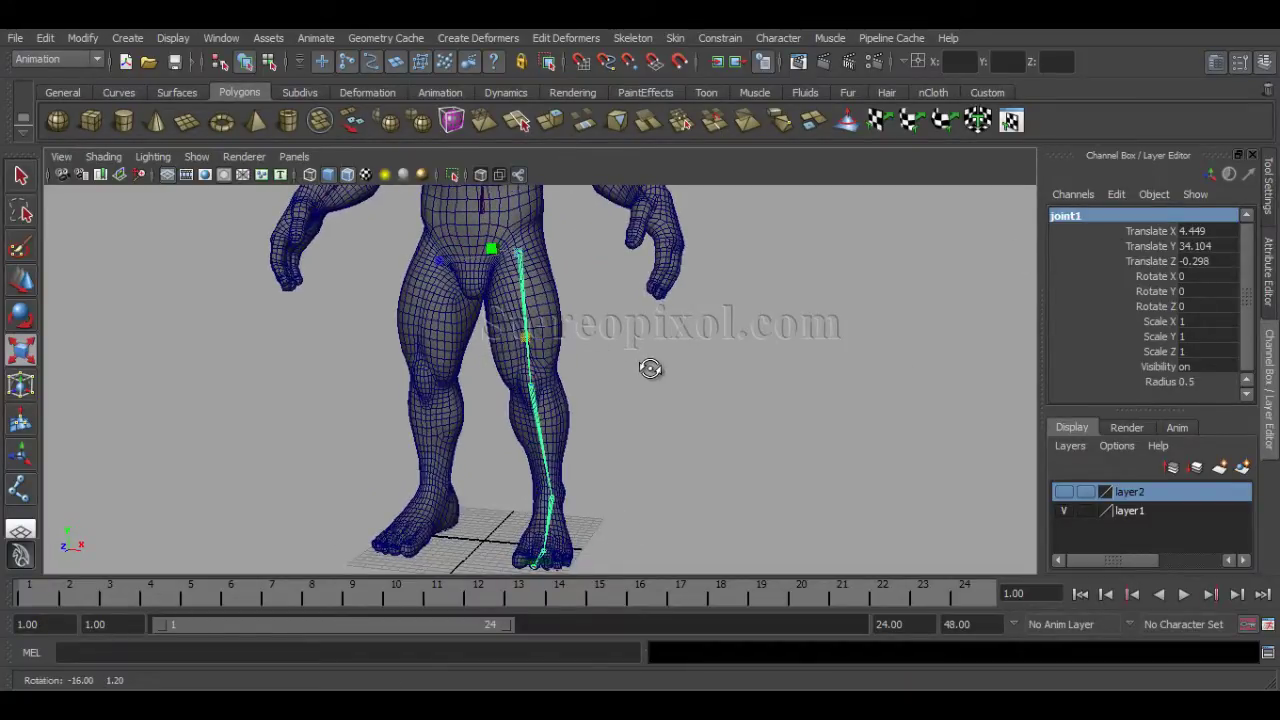
{"action": "left_click", "coordinate": [1092, 215]}
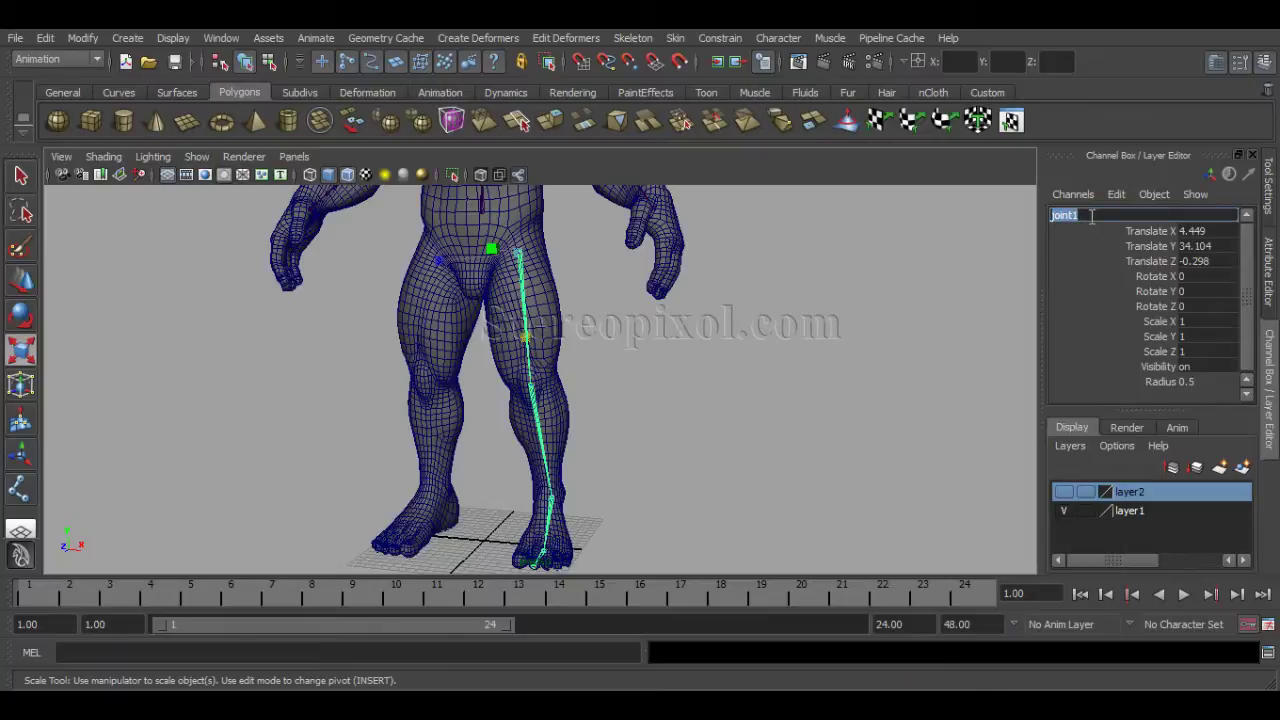
{"action": "type", "text": "L"}
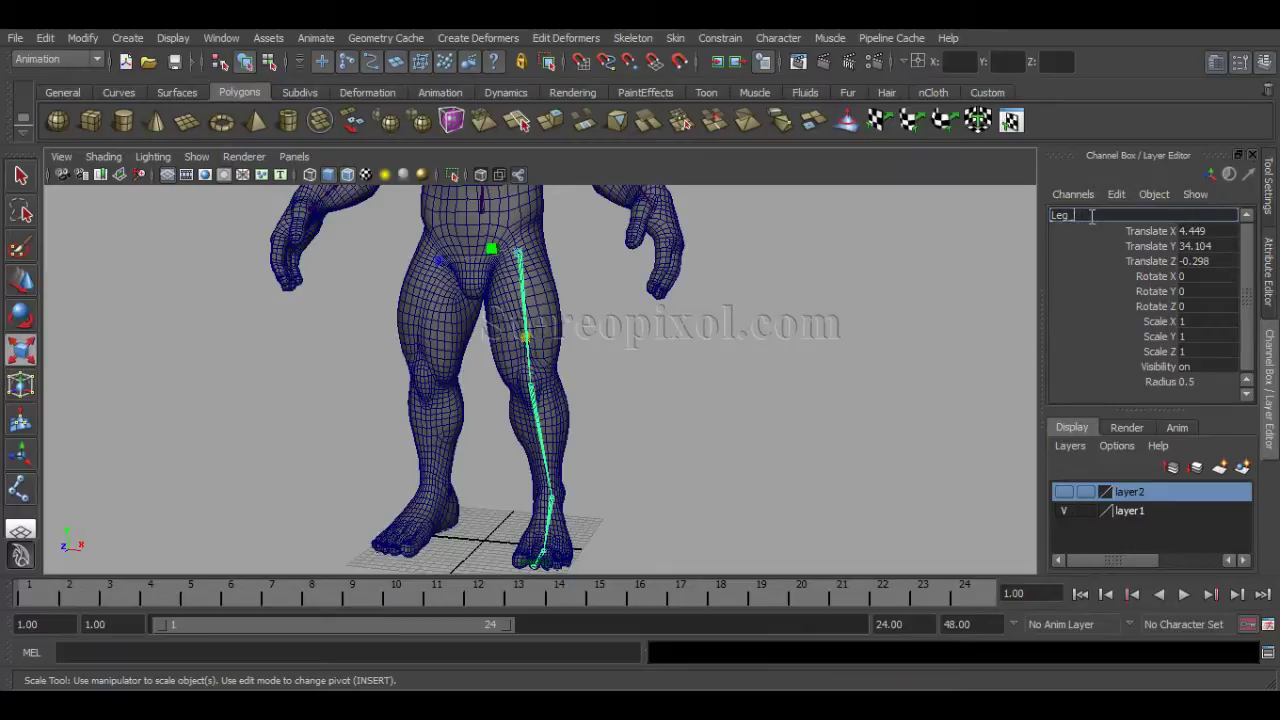
{"action": "type", "text": "eg_L_fk"}
{"action": "key", "text": "Return"}
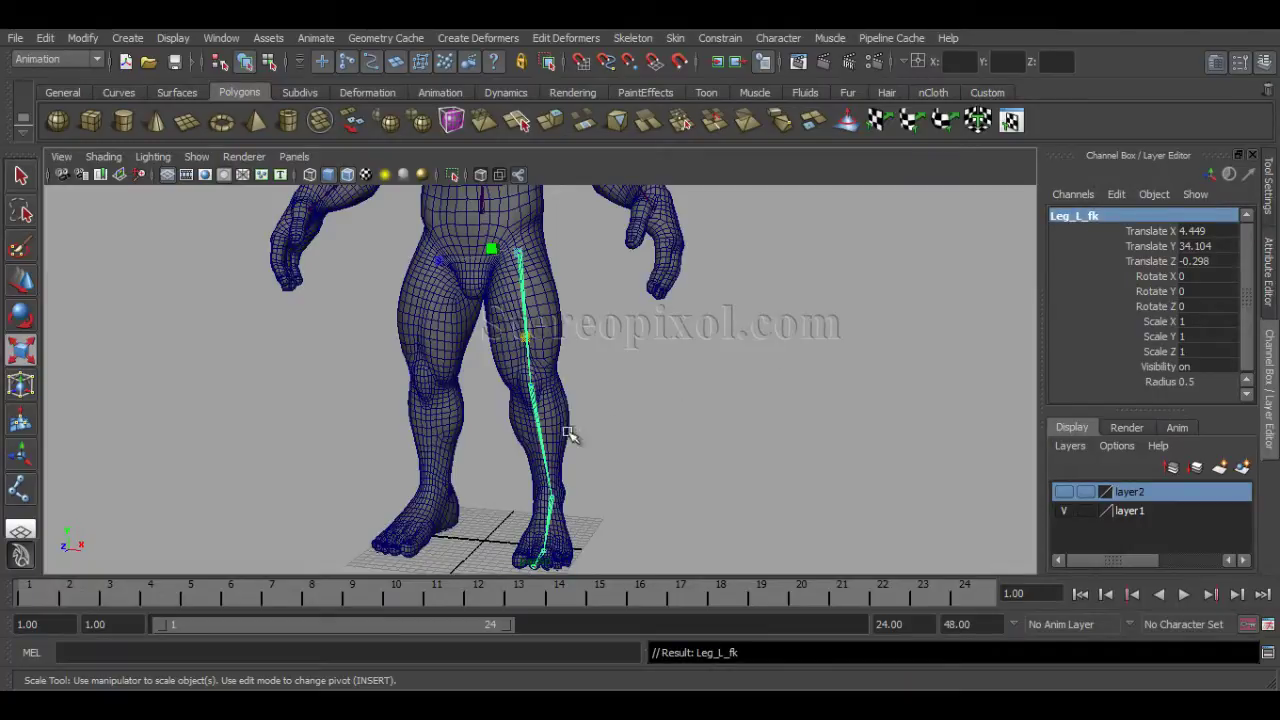
Rename the left knee joint Knee_L_fk
{"action": "left_click", "coordinate": [563, 432]}
{"action": "left_click", "coordinate": [1095, 214]}
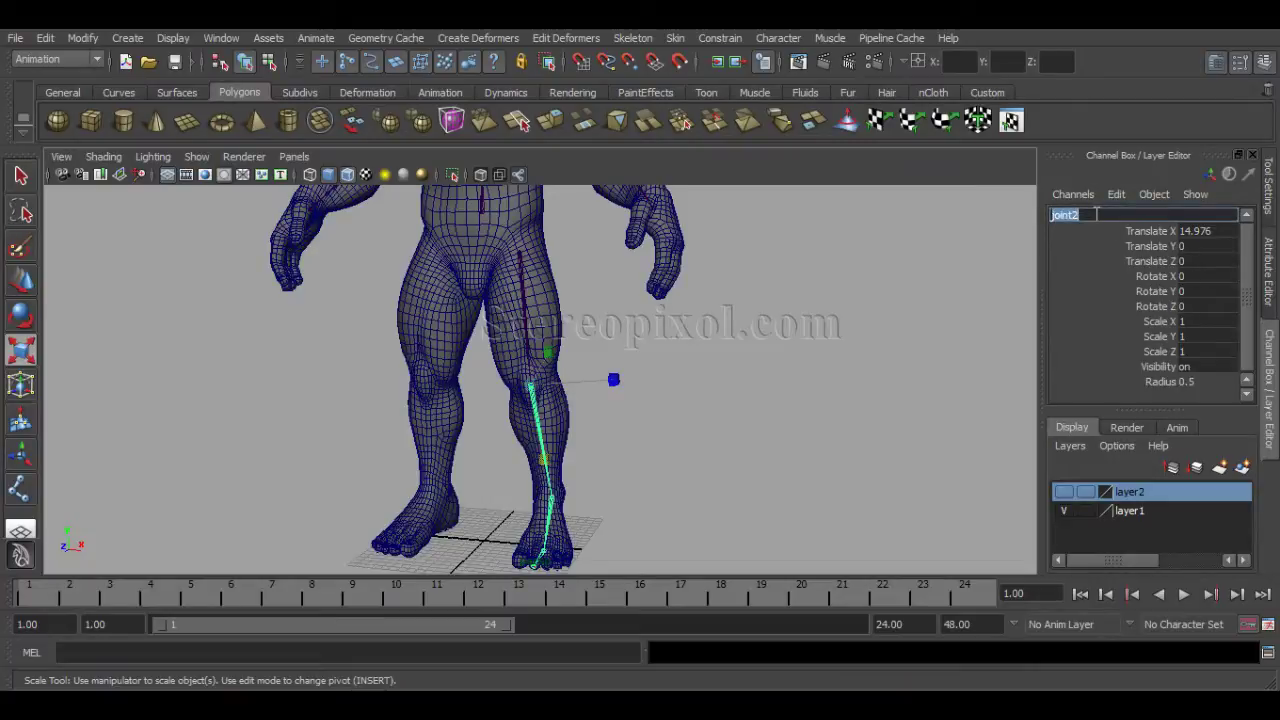
{"action": "type", "text": "Knee_L_"}
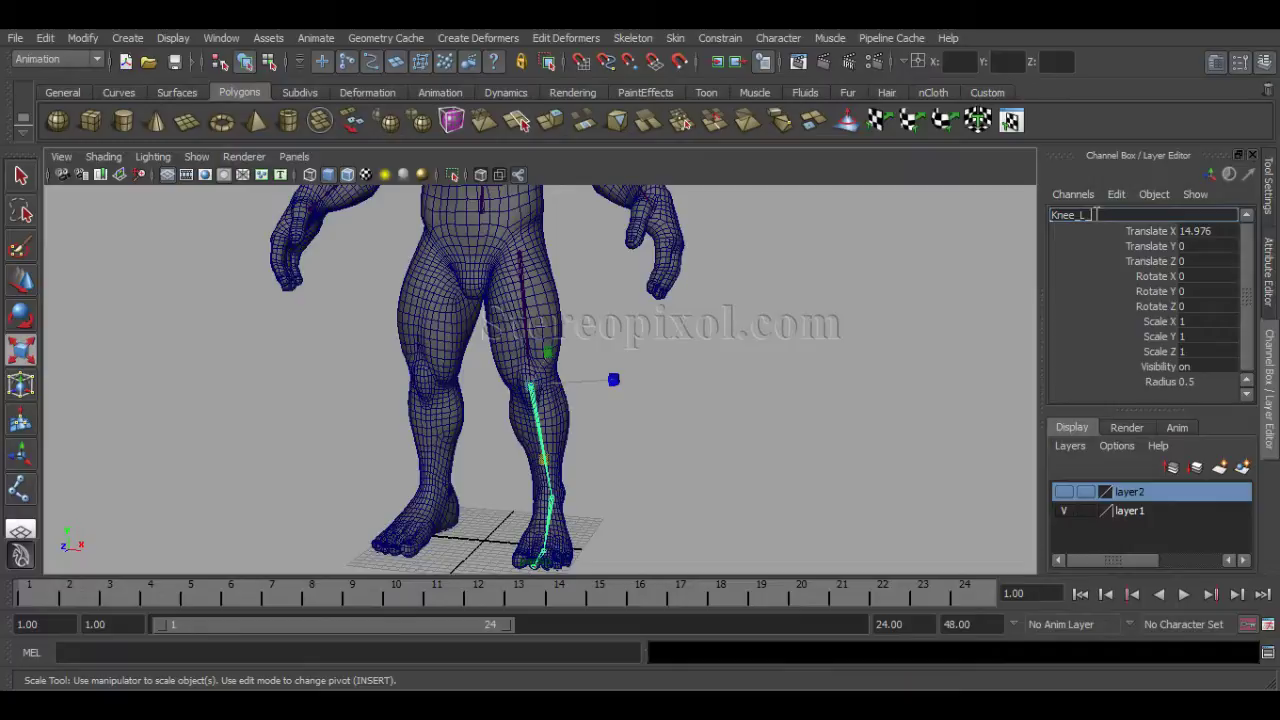
{"action": "type", "text": "k"}
{"action": "key", "text": "Return"}
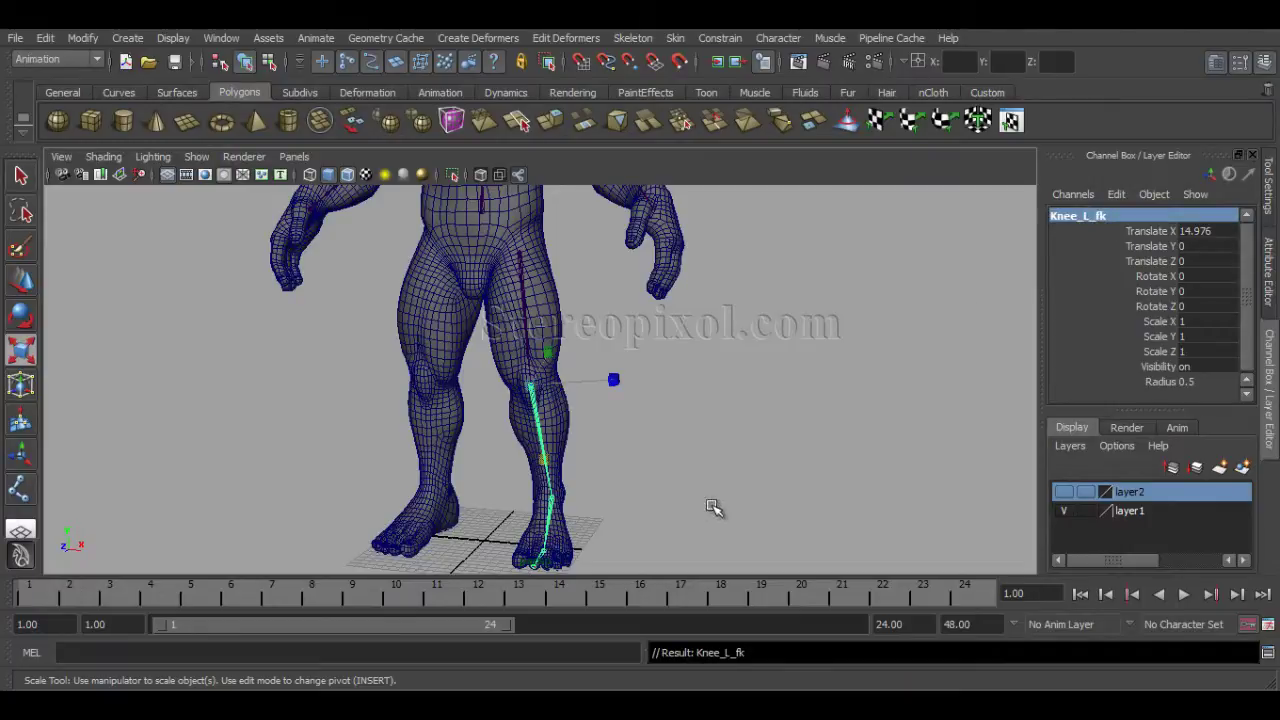
Rename the left ankle joint Ankle_L_fk
{"action": "middle_click_drag", "start_coordinate": [573, 548], "coordinate": [578, 430], "text": "alt"}
{"action": "left_click_drag", "start_coordinate": [578, 430], "coordinate": [375, 466], "text": "alt"}
{"action": "right_click_drag", "start_coordinate": [615, 500], "coordinate": [695, 515], "text": "alt"}
{"action": "left_click", "coordinate": [556, 388]}
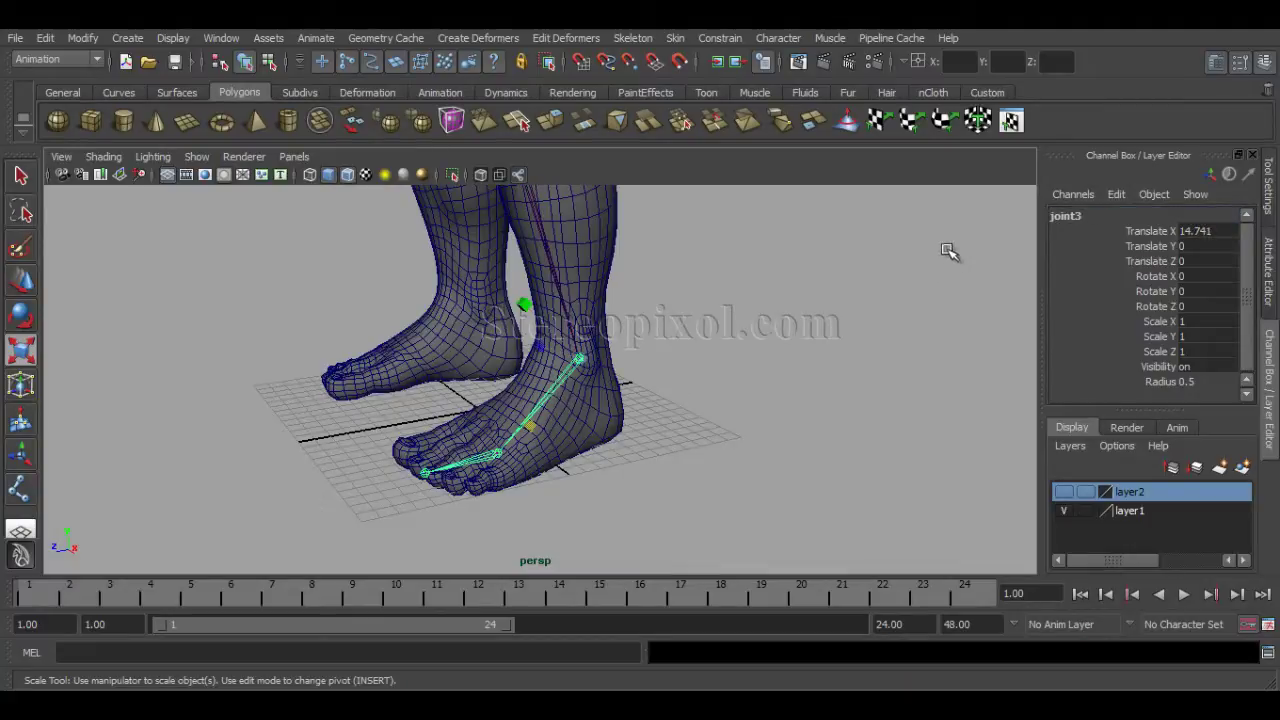
{"action": "left_click", "coordinate": [1092, 213]}
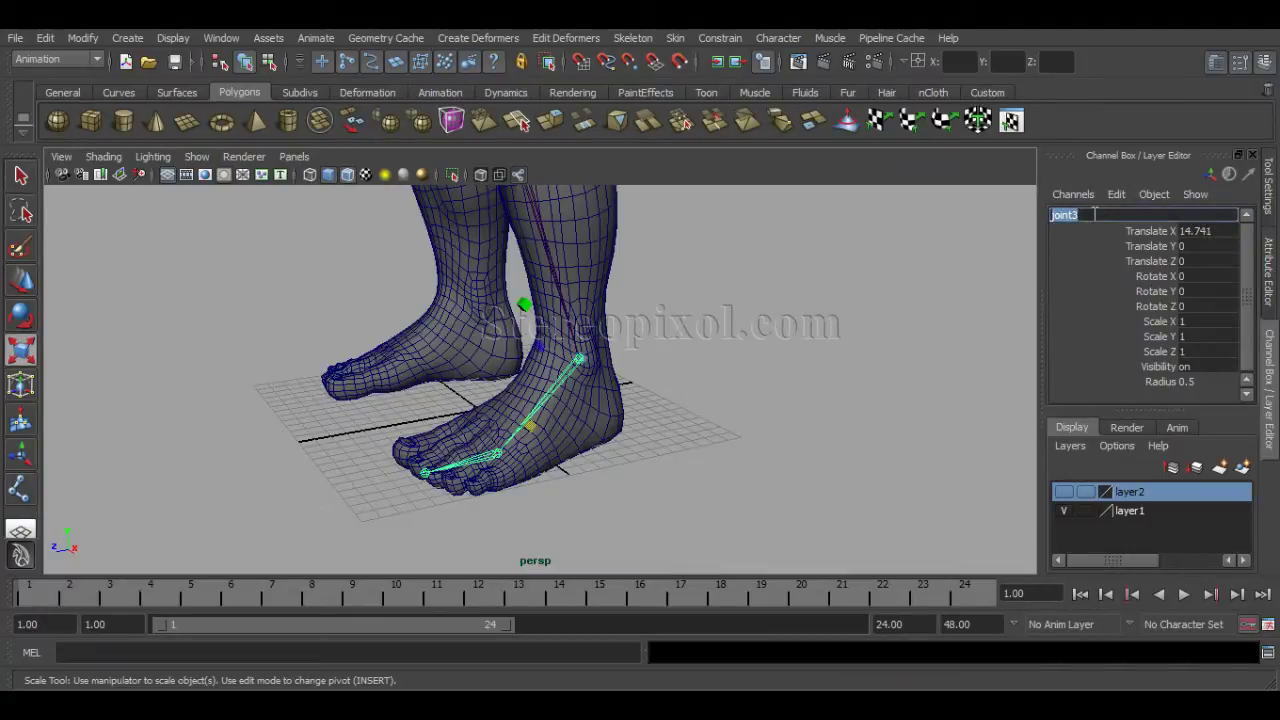
{"action": "type", "text": "Ankle_L_fk"}
{"action": "key", "text": "Return"}
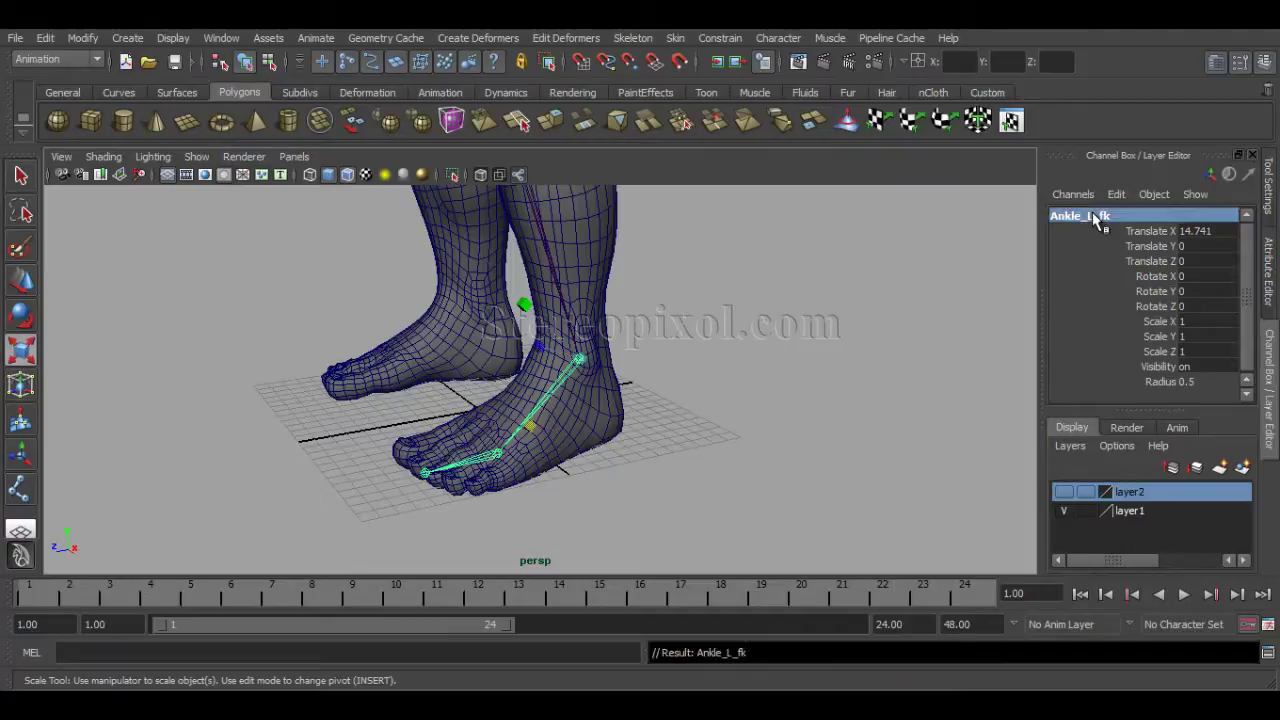
Rename the joint at the ball of the left foot Foot_L_fk
{"action": "middle_click_drag", "start_coordinate": [470, 507], "coordinate": [541, 450], "text": "alt"}
{"action": "right_click_drag", "start_coordinate": [541, 450], "coordinate": [770, 463], "text": "alt"}
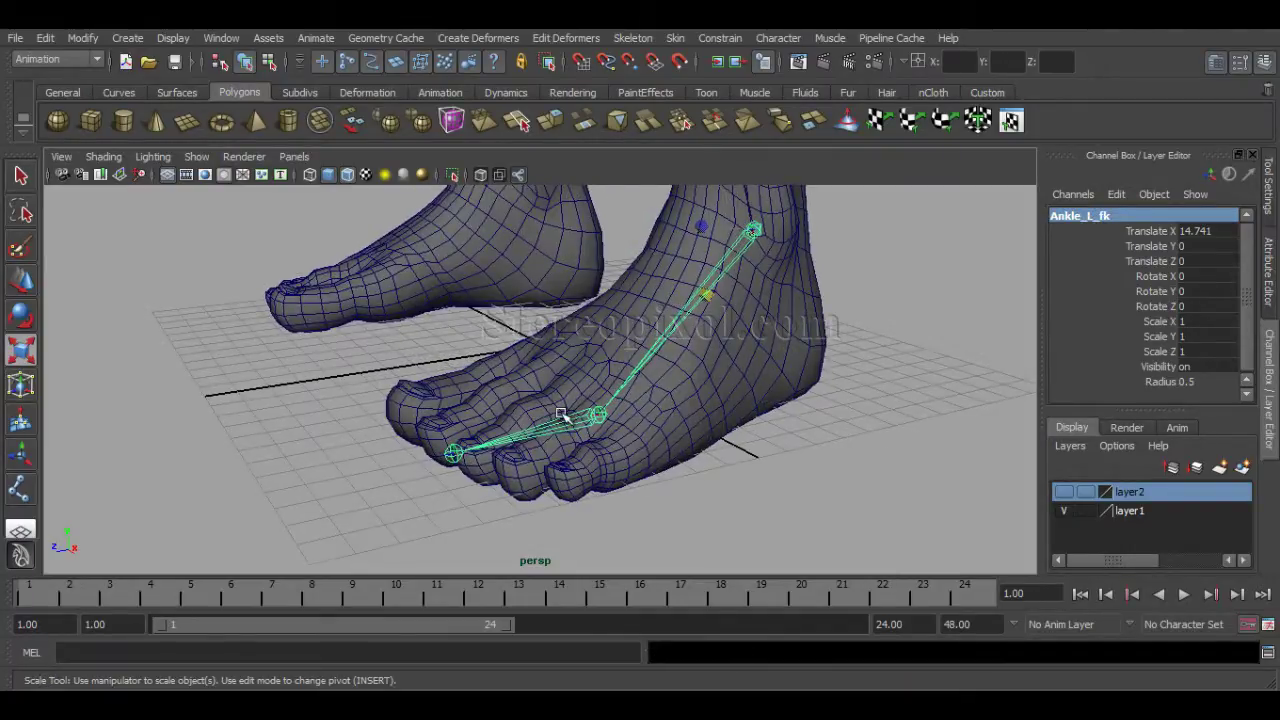
{"action": "key", "text": "Down"}
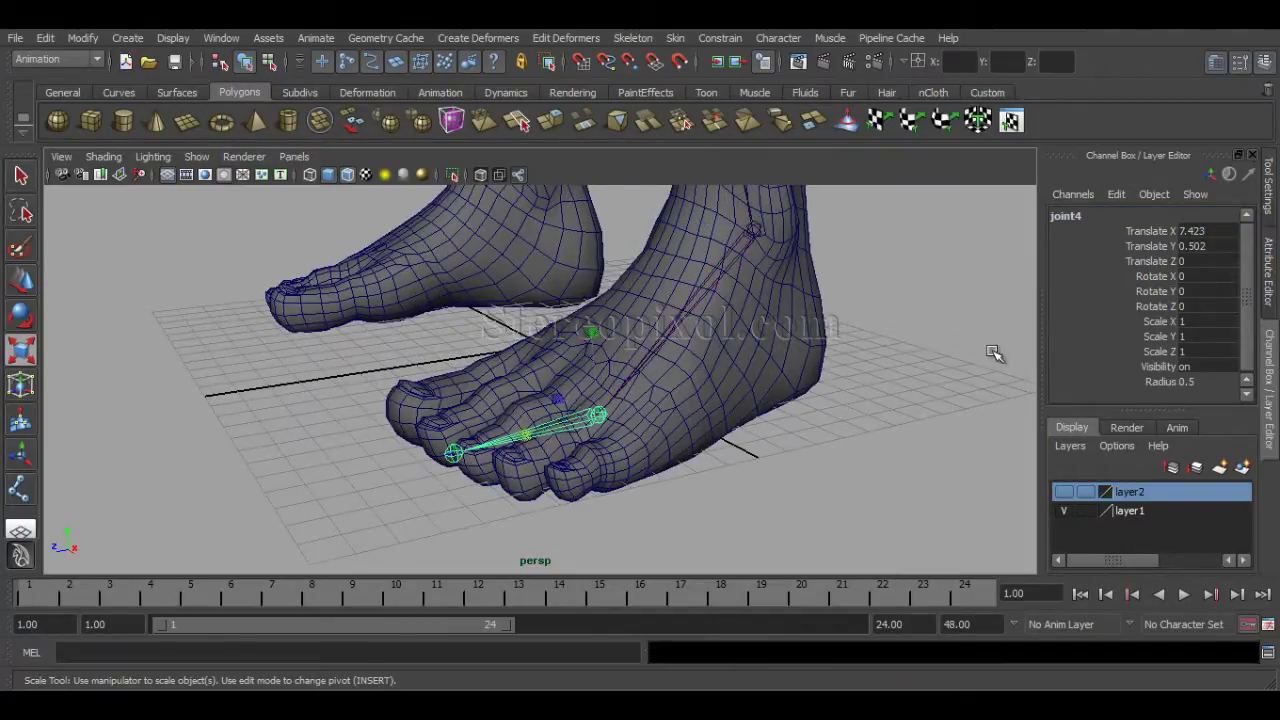
{"action": "double_click", "coordinate": [1092, 215]}
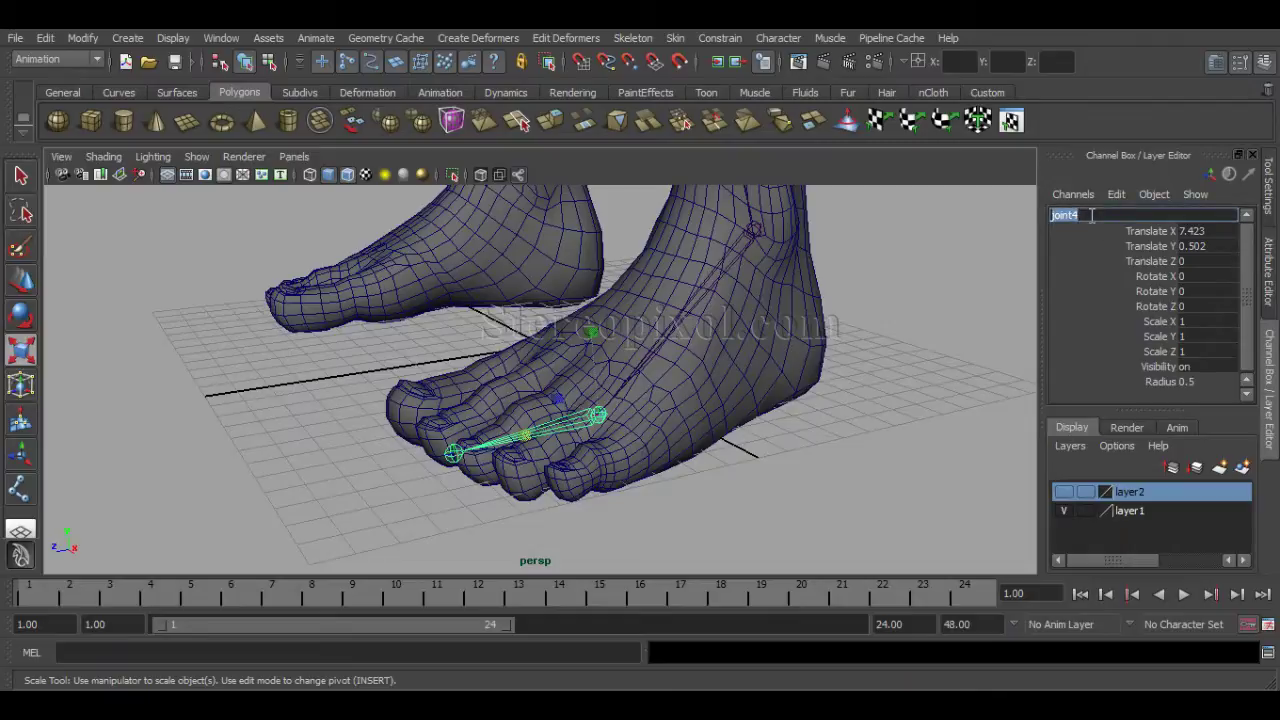
{"action": "type", "text": "Foot_L_fk"}
{"action": "key", "text": "Return"}
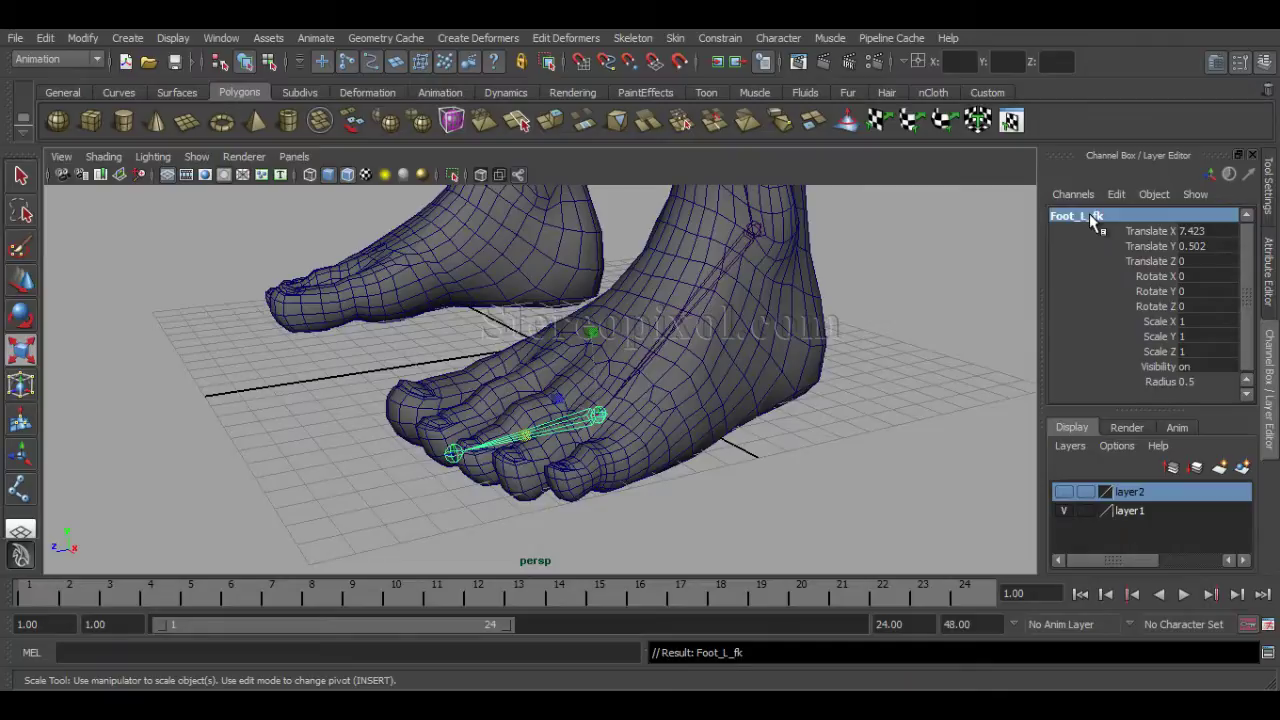
Rename the end joint at the left toe tip FootTip_L_fk
{"action": "left_click_drag", "start_coordinate": [436, 394], "coordinate": [450, 433], "text": "alt"}
{"action": "scroll", "coordinate": [520, 458], "scroll_direction": "up", "scroll_amount": 2}
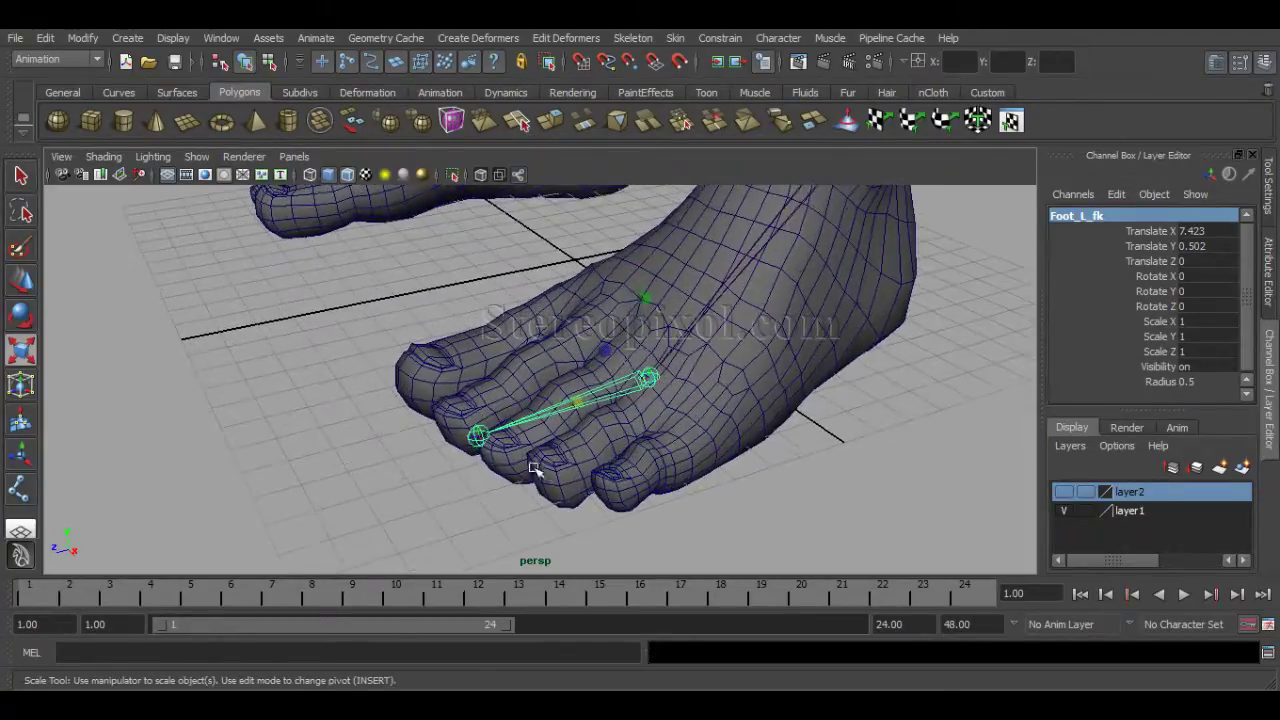
{"action": "left_click", "coordinate": [472, 436]}
{"action": "left_click", "coordinate": [1096, 216]}
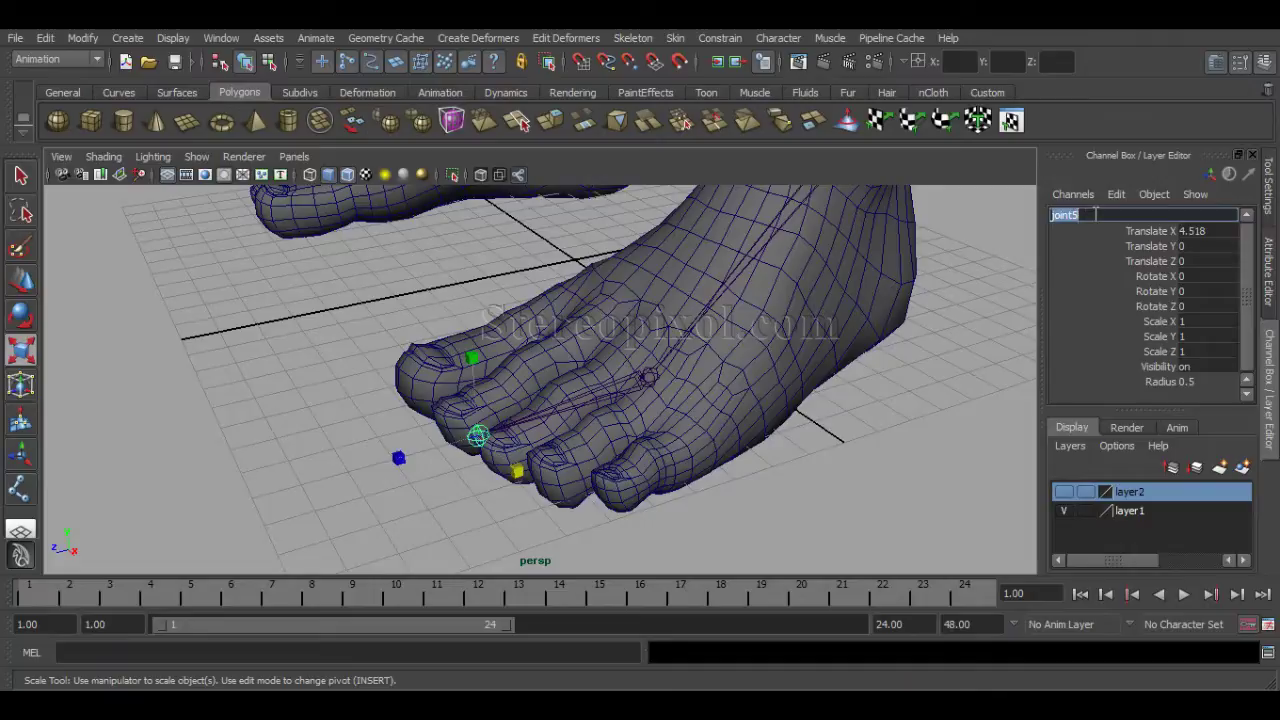
{"action": "type", "text": "FootTip_L_fk"}
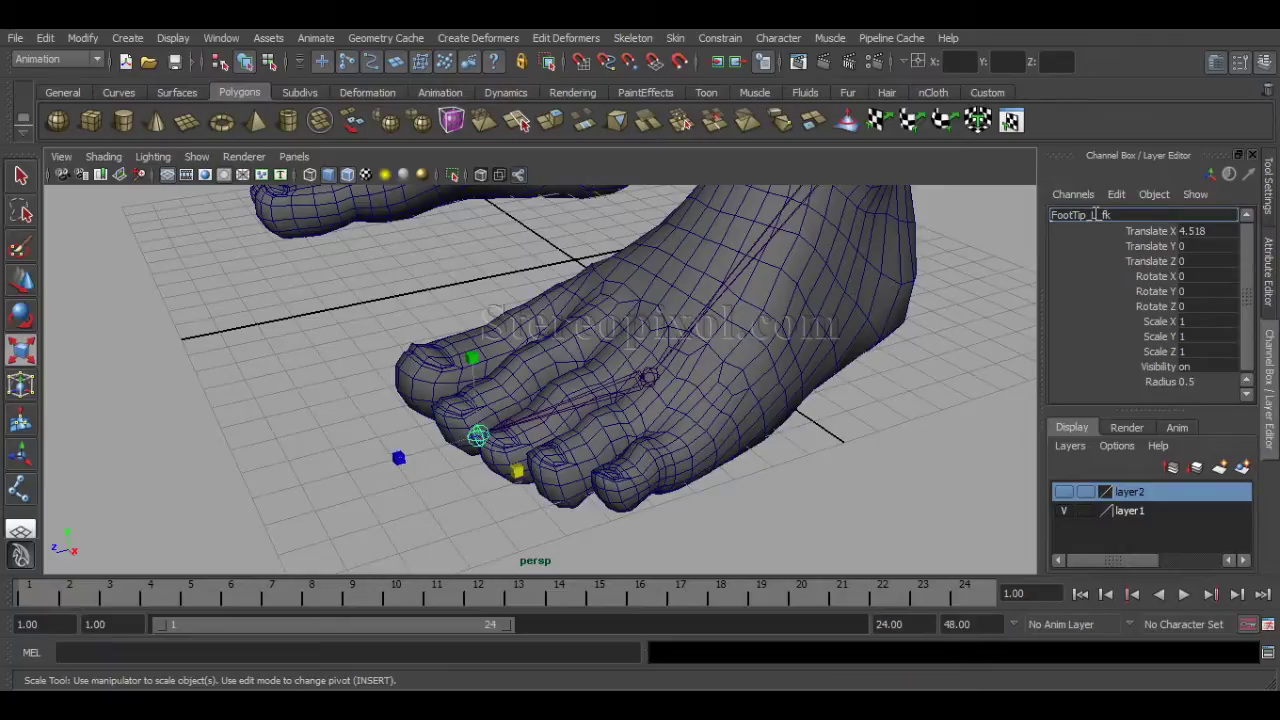
{"action": "key", "text": "Return"}
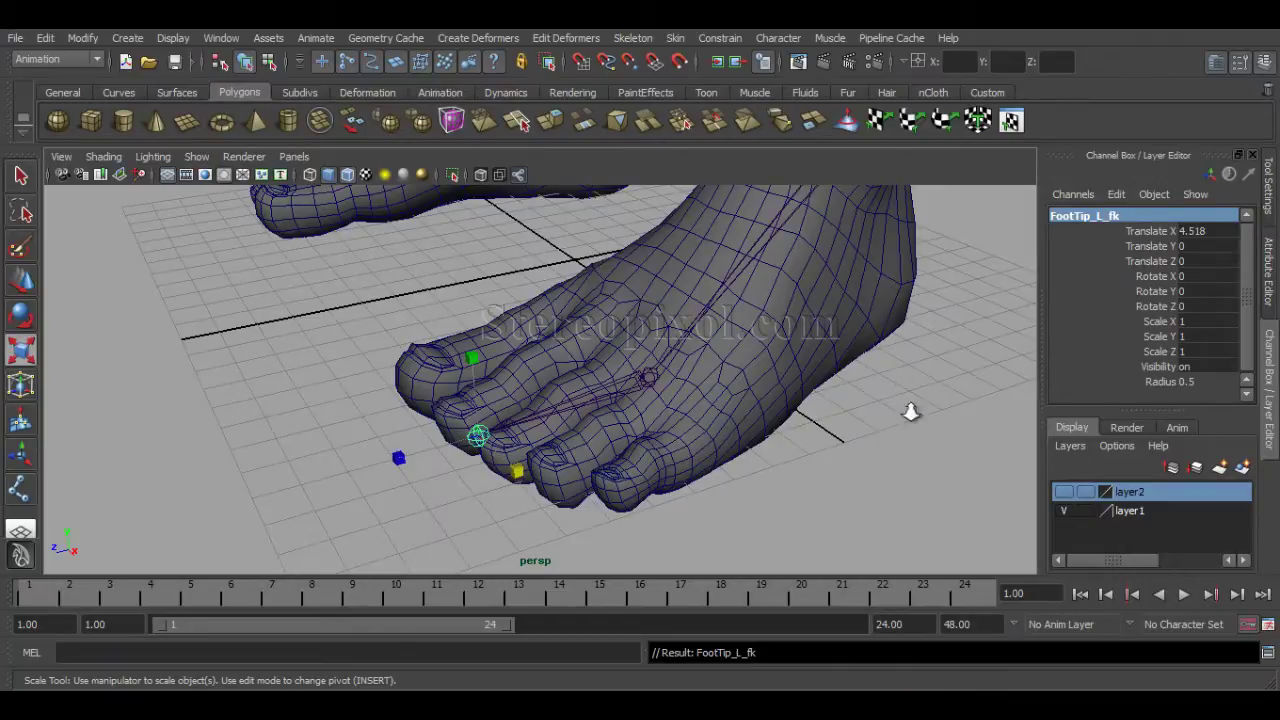
Examine how the left leg chain's top joint sits relative to the spine's root, and select the Pelvis joint
{"action": "right_click_drag", "start_coordinate": [909, 411], "coordinate": [690, 300], "text": "alt"}
{"action": "middle_click_drag", "start_coordinate": [683, 291], "coordinate": [690, 480], "text": "alt"}
{"action": "left_click_drag", "start_coordinate": [758, 415], "coordinate": [665, 345], "text": "alt"}
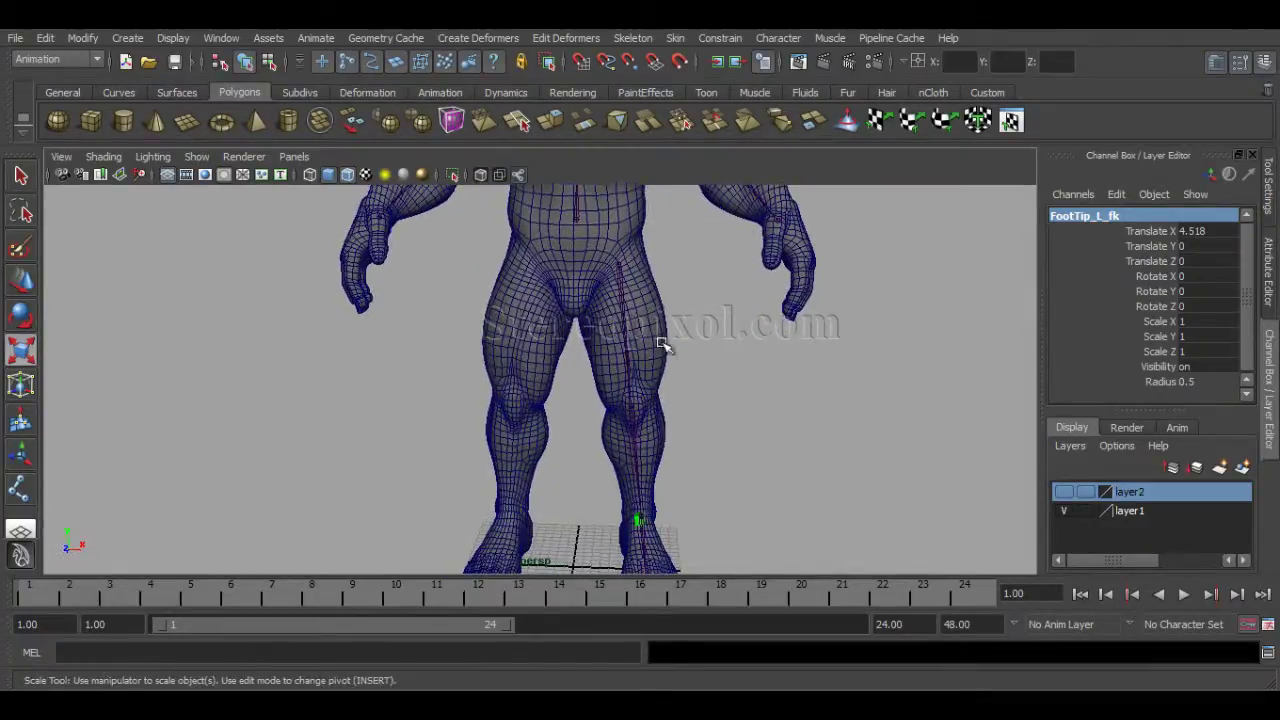
{"action": "left_click", "coordinate": [712, 330]}
{"action": "right_click_drag", "start_coordinate": [712, 330], "coordinate": [751, 380], "text": "alt"}
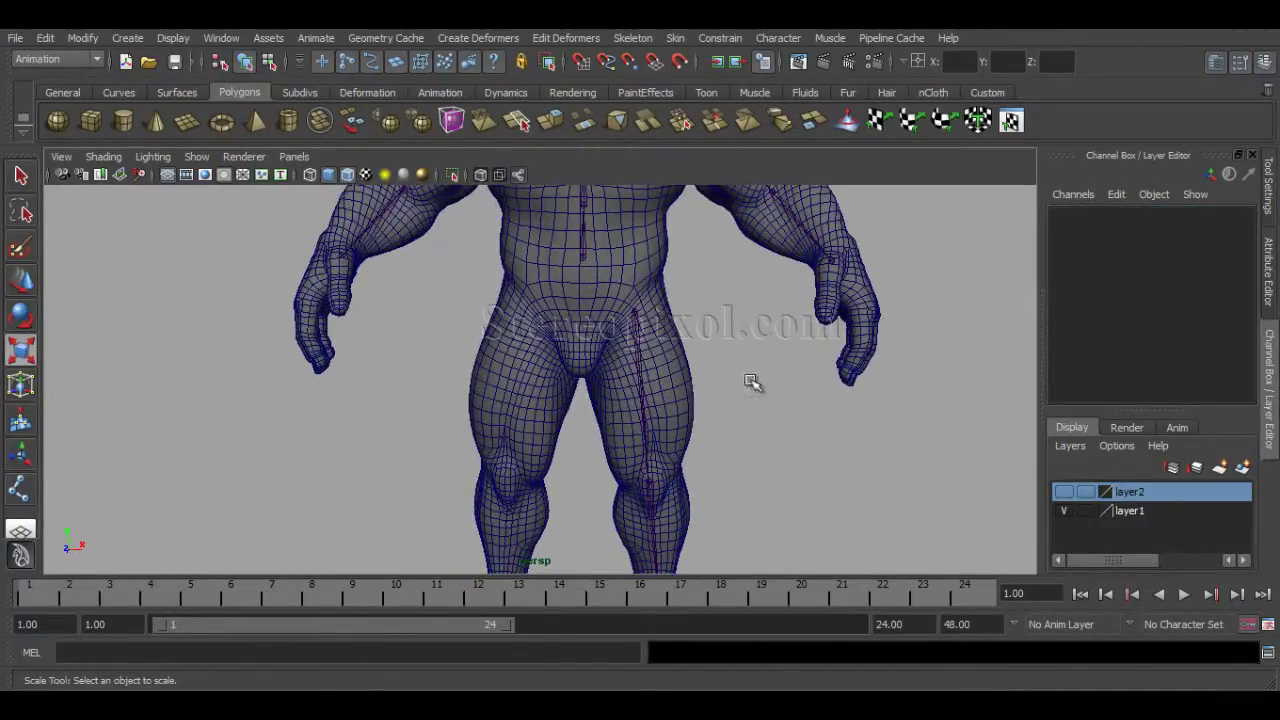
{"action": "left_click", "coordinate": [646, 352]}
{"action": "left_click", "coordinate": [588, 263]}
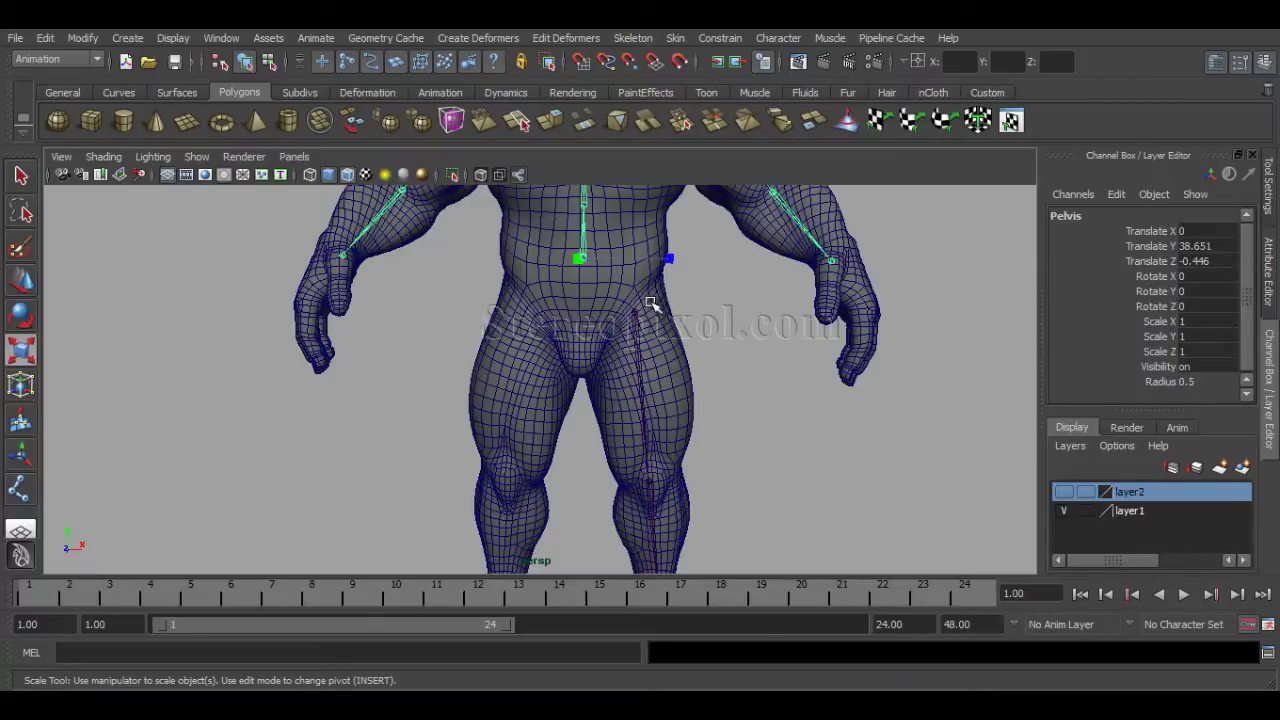
{"action": "left_click", "coordinate": [690, 374]}
{"action": "left_click_drag", "start_coordinate": [690, 374], "coordinate": [684, 366], "text": "alt"}
{"action": "right_click_drag", "start_coordinate": [646, 357], "coordinate": [685, 365], "text": "alt"}
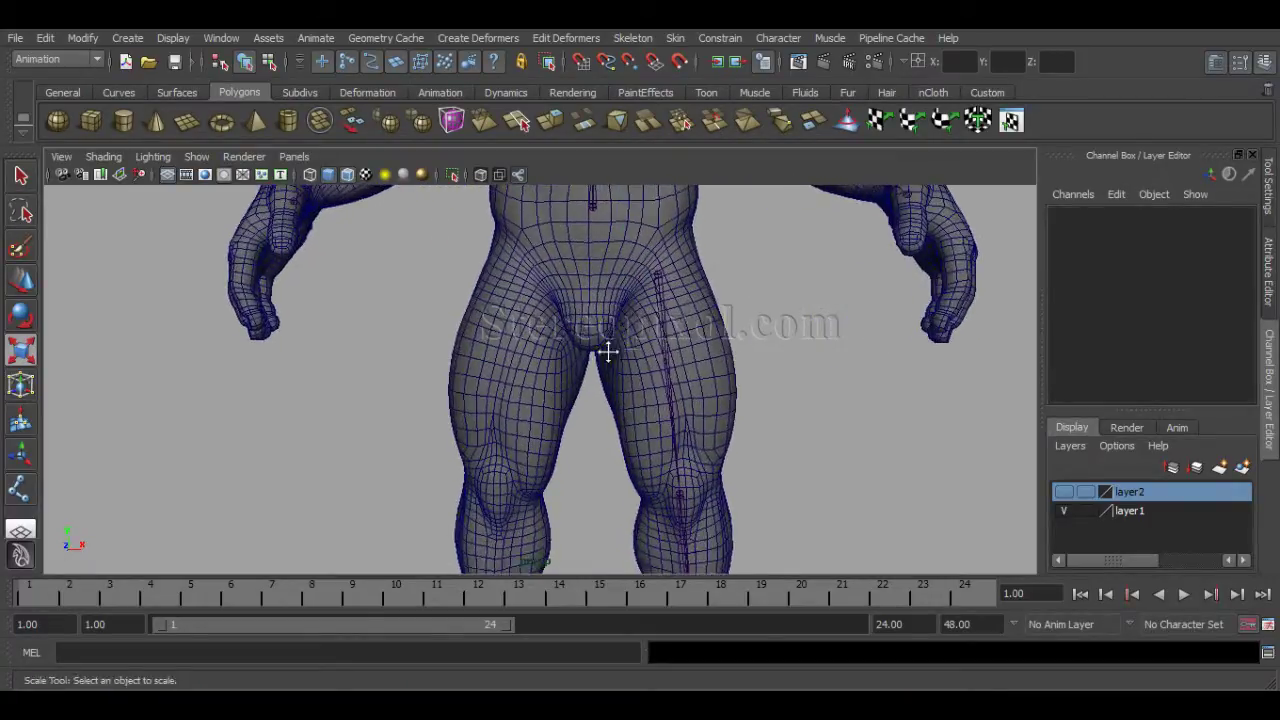
{"action": "middle_click_drag", "start_coordinate": [606, 349], "coordinate": [620, 384], "text": "alt"}
{"action": "right_click_drag", "start_coordinate": [620, 386], "coordinate": [650, 396], "text": "alt"}
{"action": "key", "text": "space"}
{"action": "key", "text": "space"}
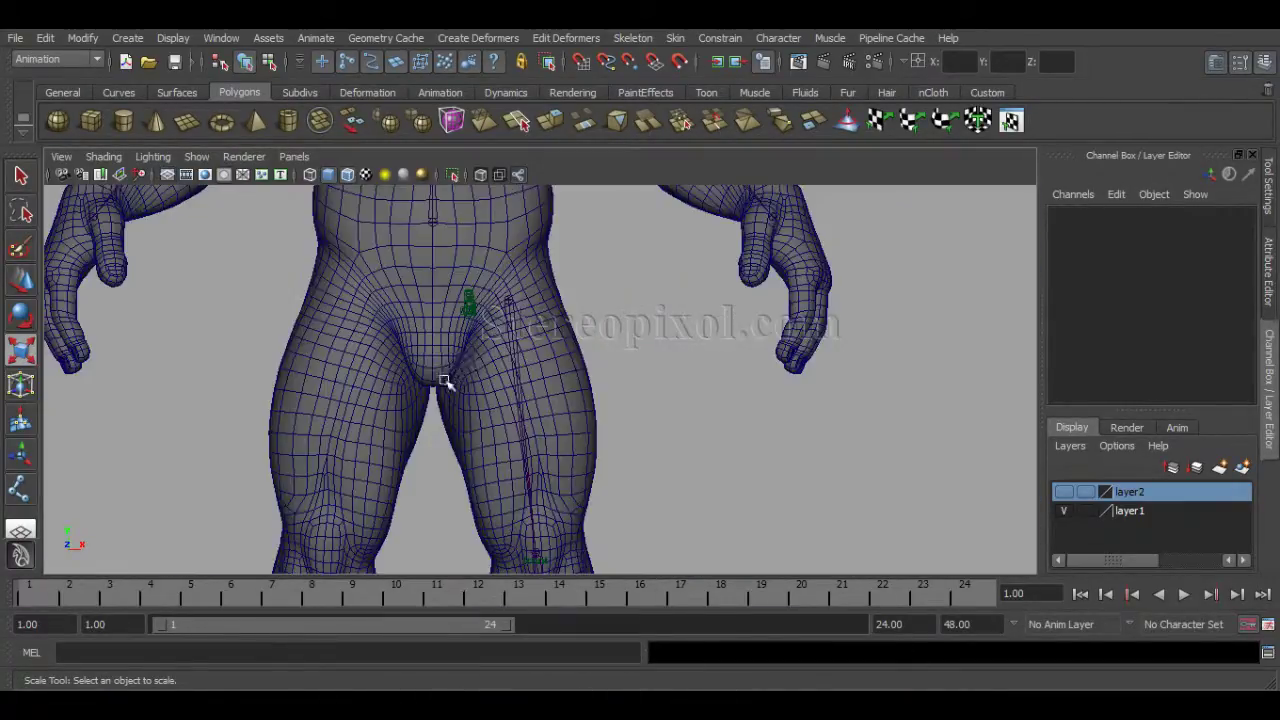
{"action": "middle_click_drag", "start_coordinate": [436, 347], "coordinate": [460, 457], "text": "alt"}
{"action": "middle_click_drag", "start_coordinate": [350, 403], "coordinate": [378, 449], "text": "alt"}
{"action": "right_click_drag", "start_coordinate": [400, 450], "coordinate": [530, 456], "text": "alt"}
{"action": "middle_click_drag", "start_coordinate": [532, 457], "coordinate": [545, 423], "text": "alt"}
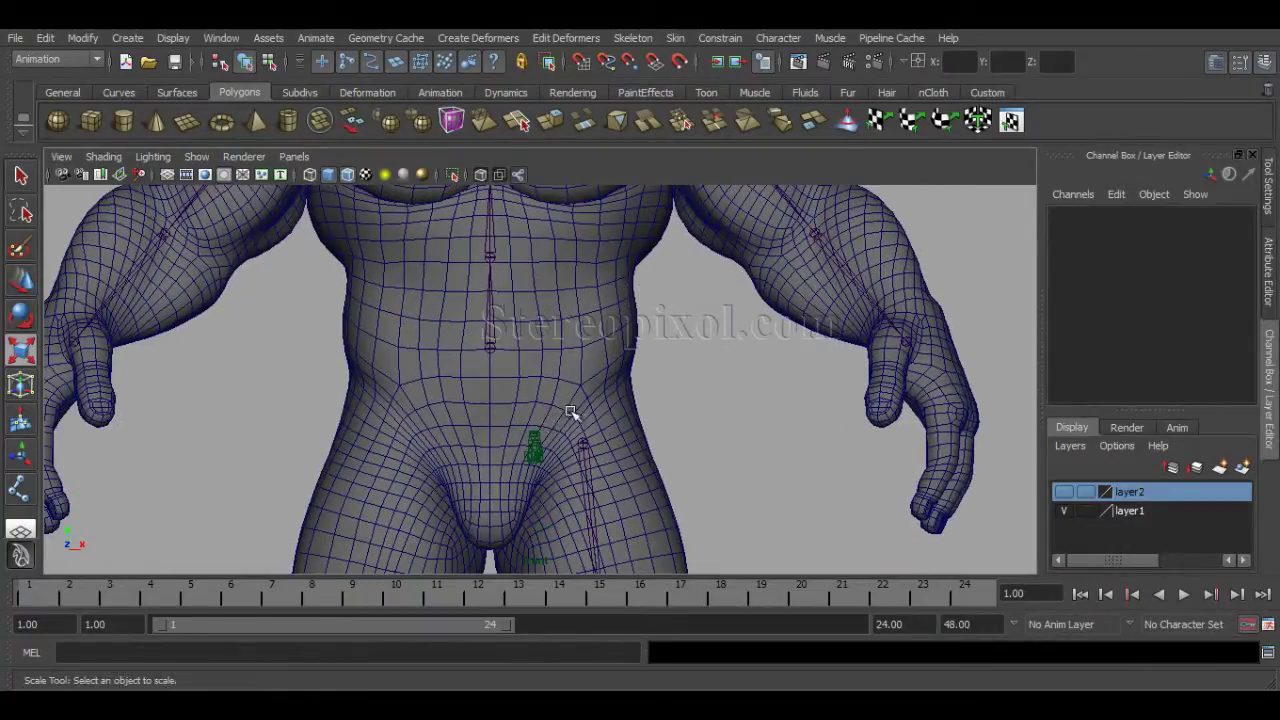
{"action": "left_click", "coordinate": [490, 338]}
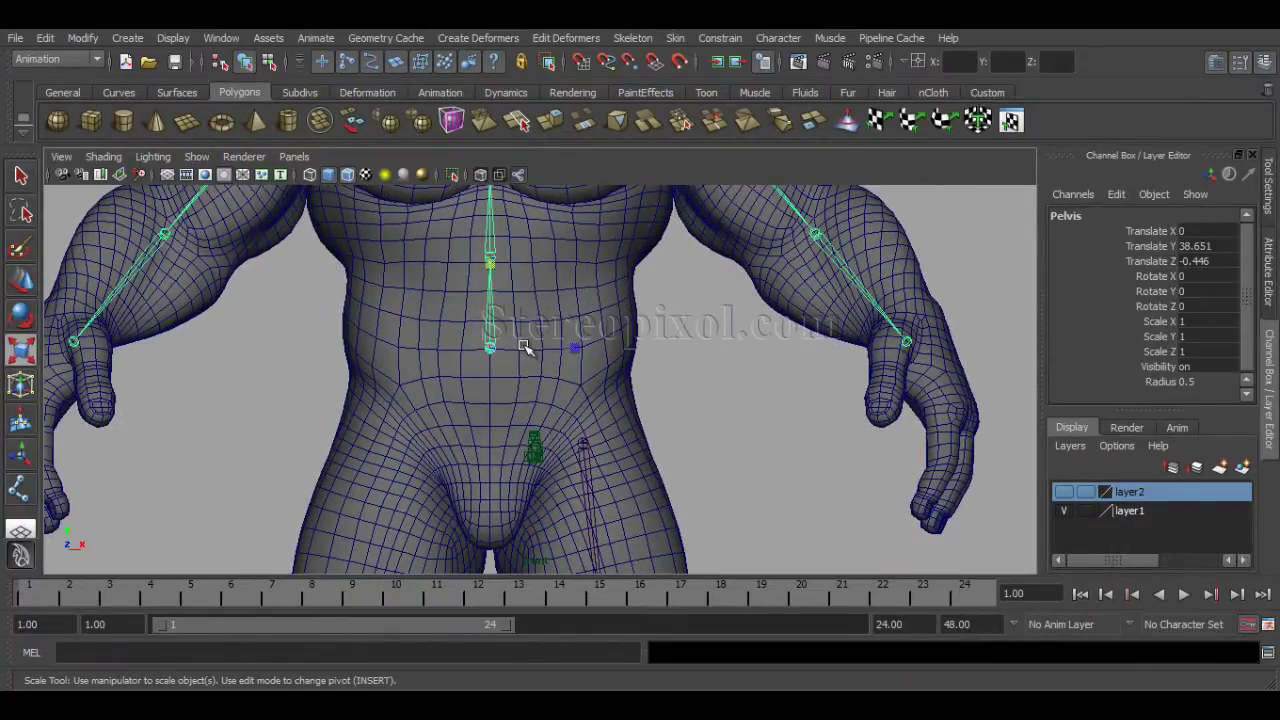
Try rotating the Pelvis joint slightly, undo the rotation and clear the selection
{"action": "key", "text": "e"}
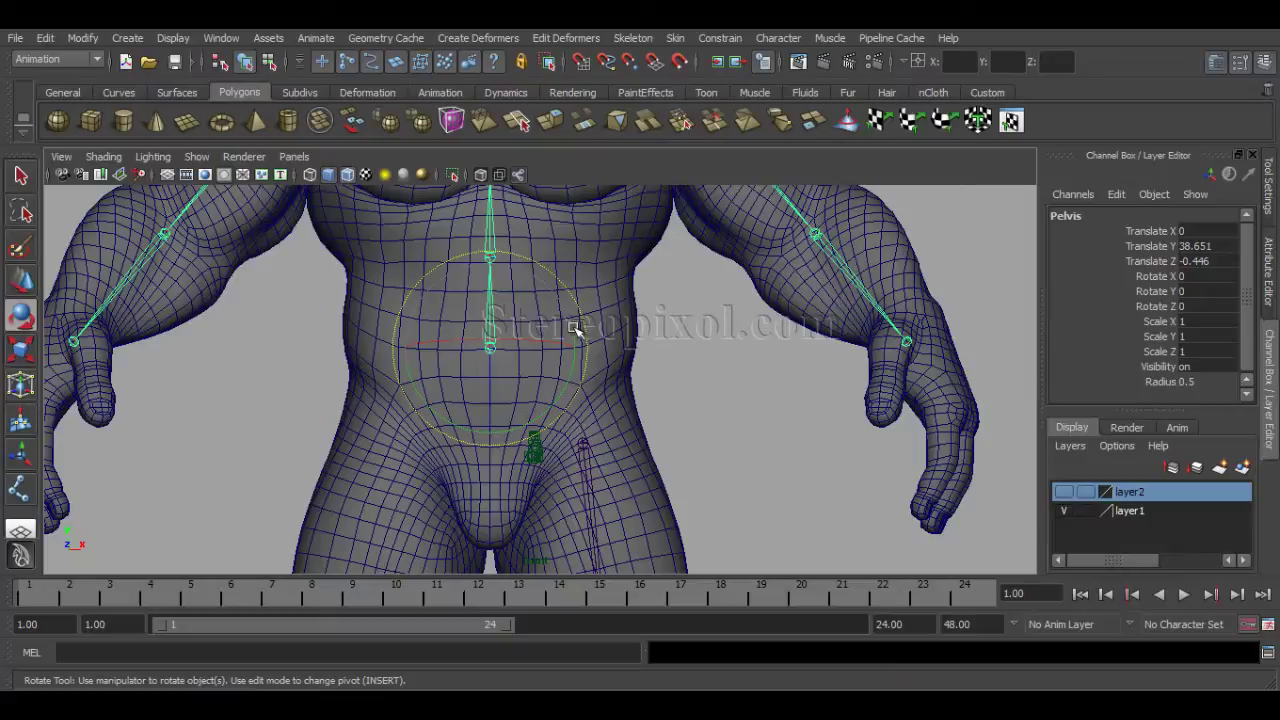
{"action": "left_click_drag", "start_coordinate": [578, 335], "coordinate": [571, 330]}
{"action": "key", "text": "ctrl+z"}
{"action": "left_click", "coordinate": [709, 434]}
{"action": "left_click", "coordinate": [595, 487]}
{"action": "left_click", "coordinate": [783, 377]}
Place a single new joint with the Joint Tool on the body's centre line below the Pelvis joint, at about Y 35.9
{"action": "middle_click_drag", "start_coordinate": [485, 363], "coordinate": [510, 317], "text": "alt"}
{"action": "right_click_drag", "start_coordinate": [510, 317], "coordinate": [582, 371], "text": "alt"}
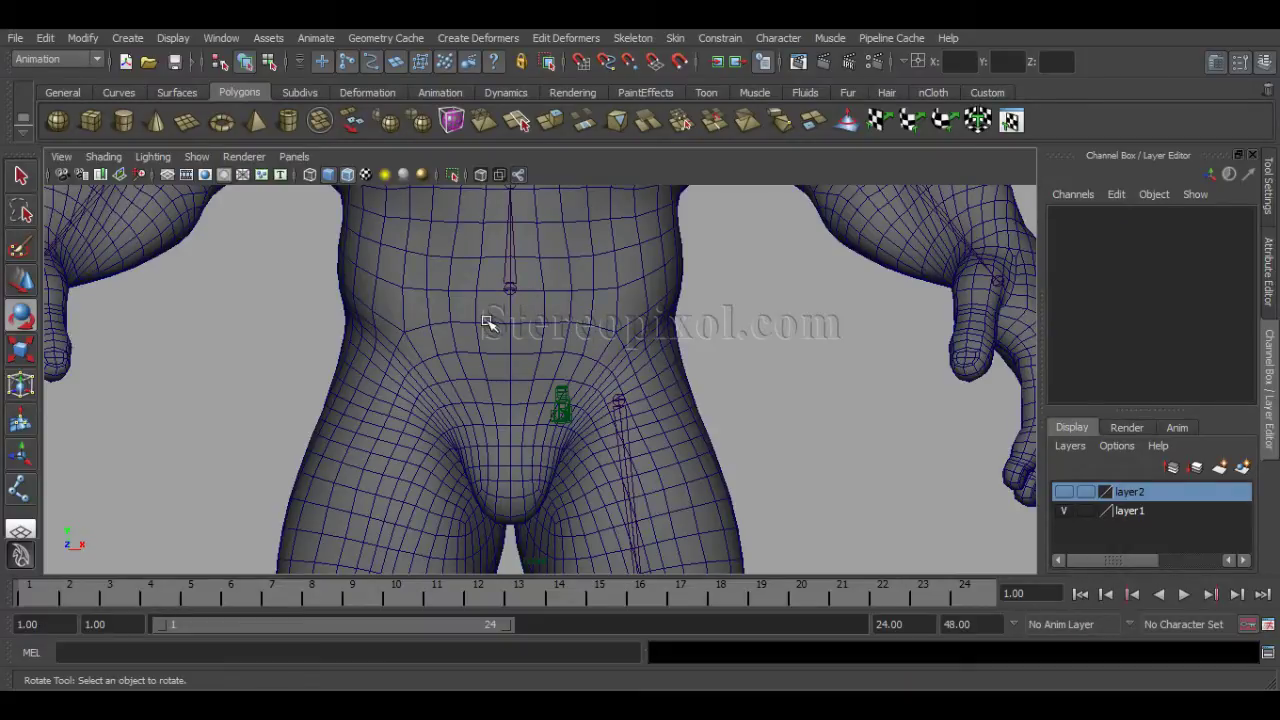
{"action": "left_click", "coordinate": [633, 37]}
{"action": "left_click", "coordinate": [646, 61]}
{"action": "left_click_drag", "start_coordinate": [514, 366], "coordinate": [511, 356]}
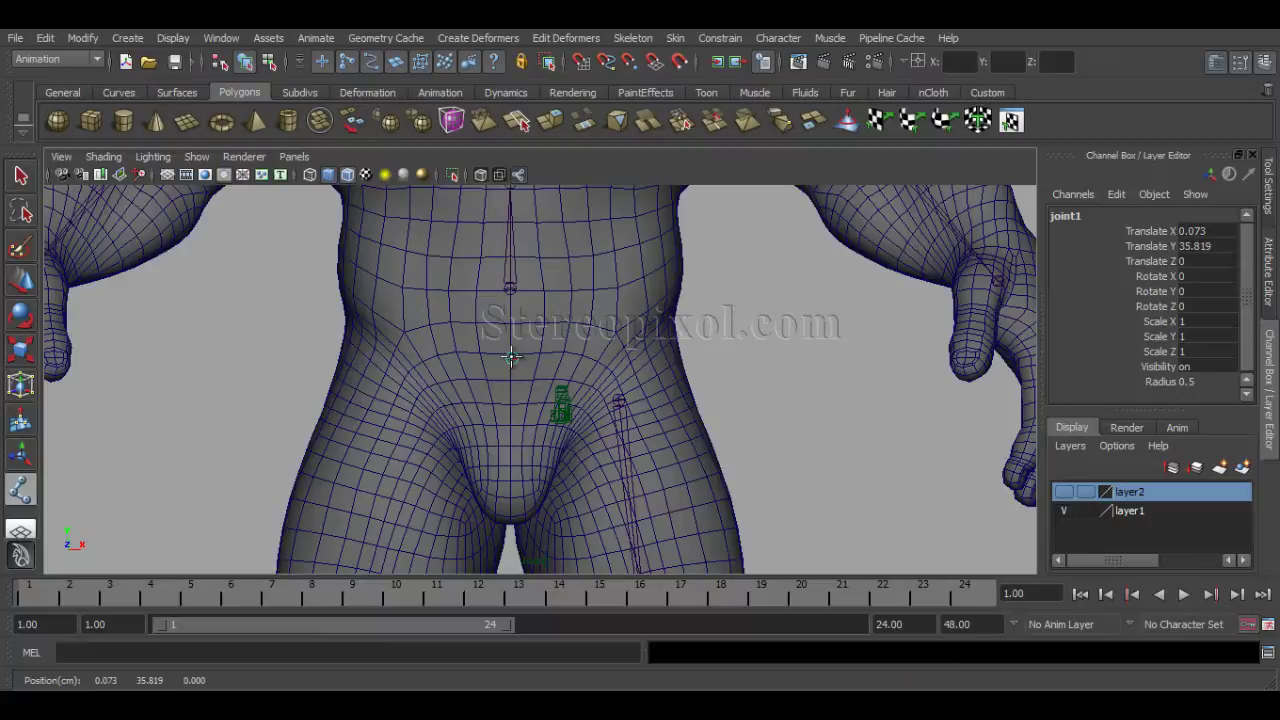
{"action": "mouse_move", "coordinate": [511, 357]}
{"action": "left_mouse_down"}
{"action": "mouse_move", "coordinate": [510, 288]}
{"action": "mouse_move", "coordinate": [511, 356]}
{"action": "left_mouse_up"}
{"action": "key", "text": "e"}
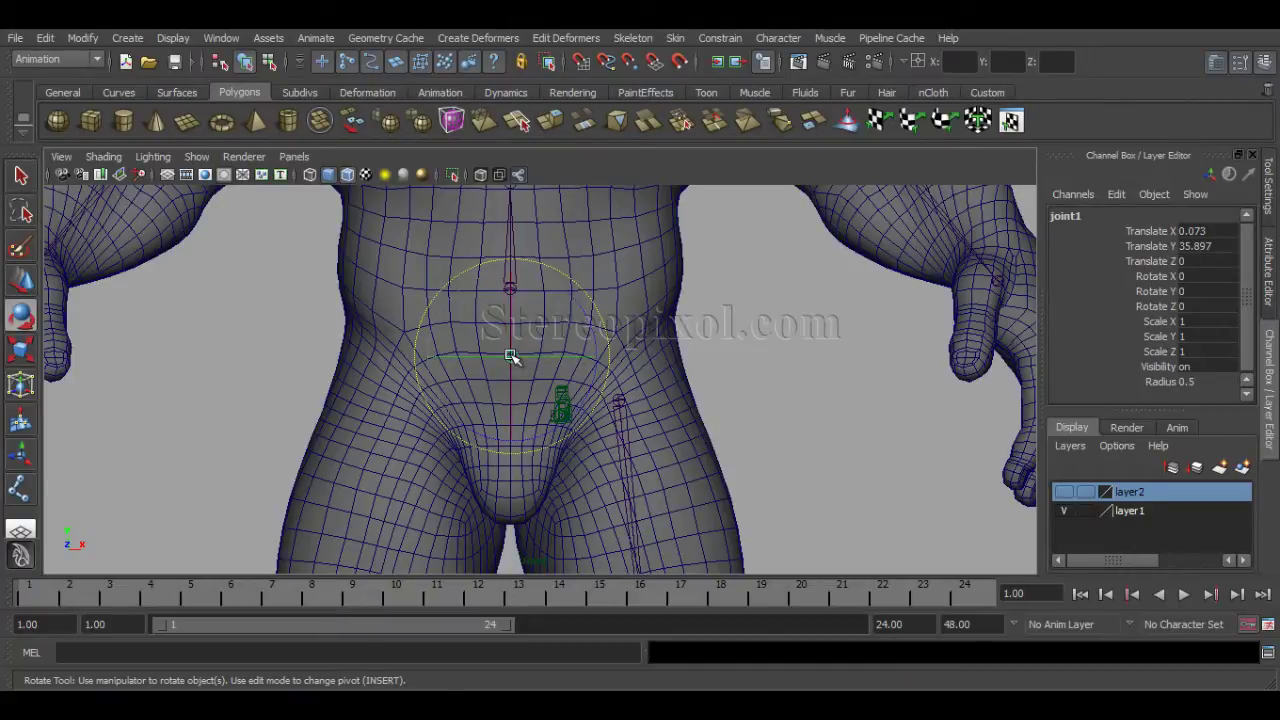
Move the new joint exactly onto the Pelvis joint at X 0, Y 38.651, Z -0.446
{"action": "key", "text": "w"}
{"action": "right_click_drag", "start_coordinate": [408, 348], "coordinate": [617, 389], "text": "alt"}
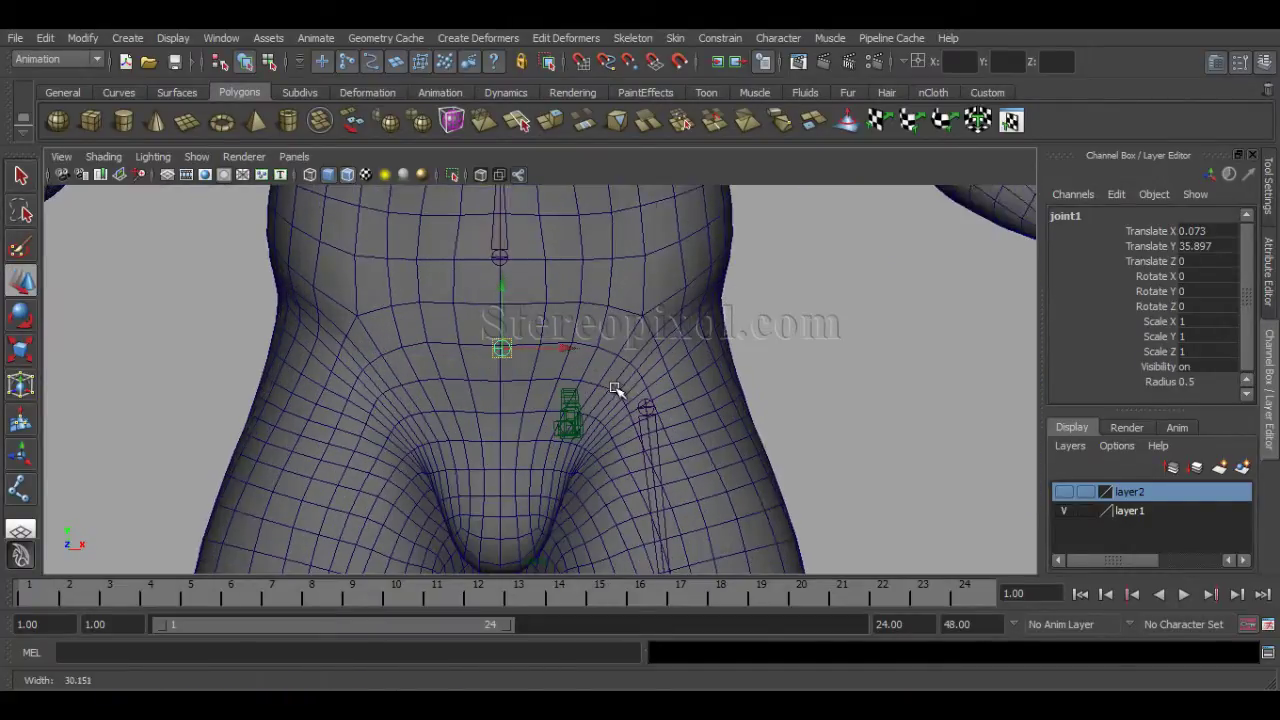
{"action": "middle_click_drag", "start_coordinate": [510, 345], "coordinate": [526, 391], "text": "alt"}
{"action": "right_click_drag", "start_coordinate": [386, 380], "coordinate": [497, 388], "text": "alt"}
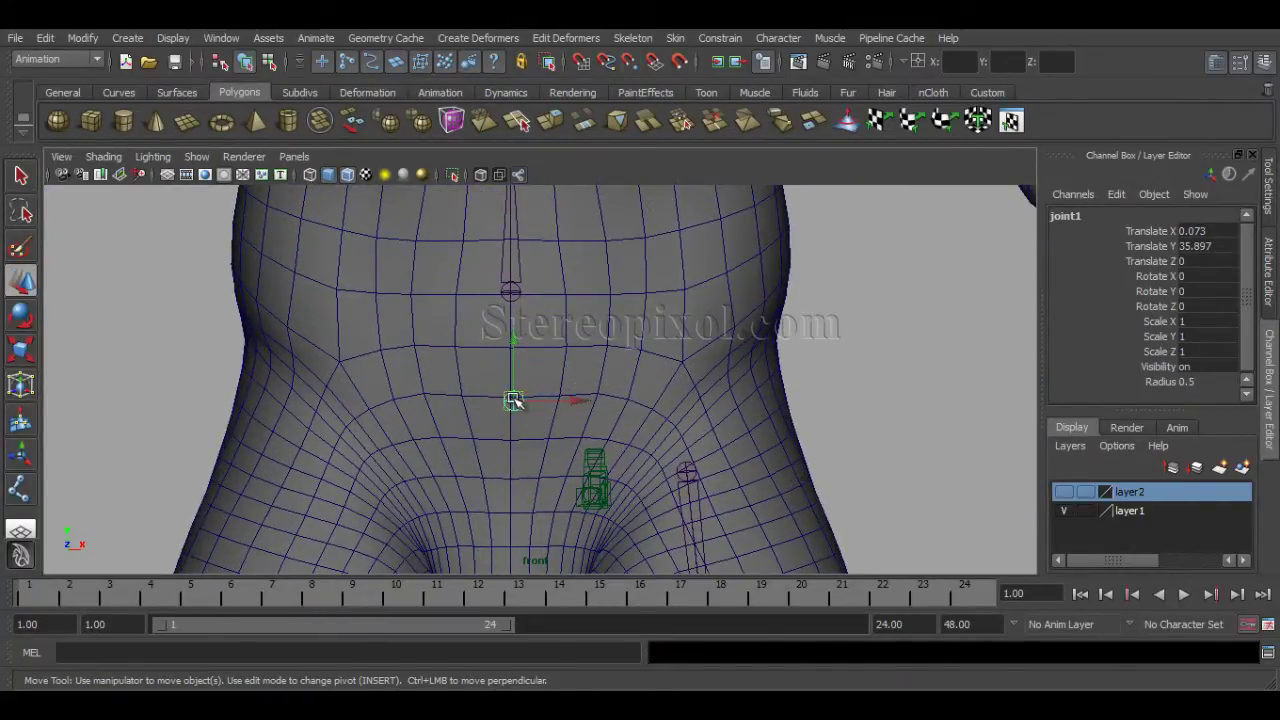
{"action": "left_click_drag", "start_coordinate": [513, 400], "coordinate": [509, 290]}
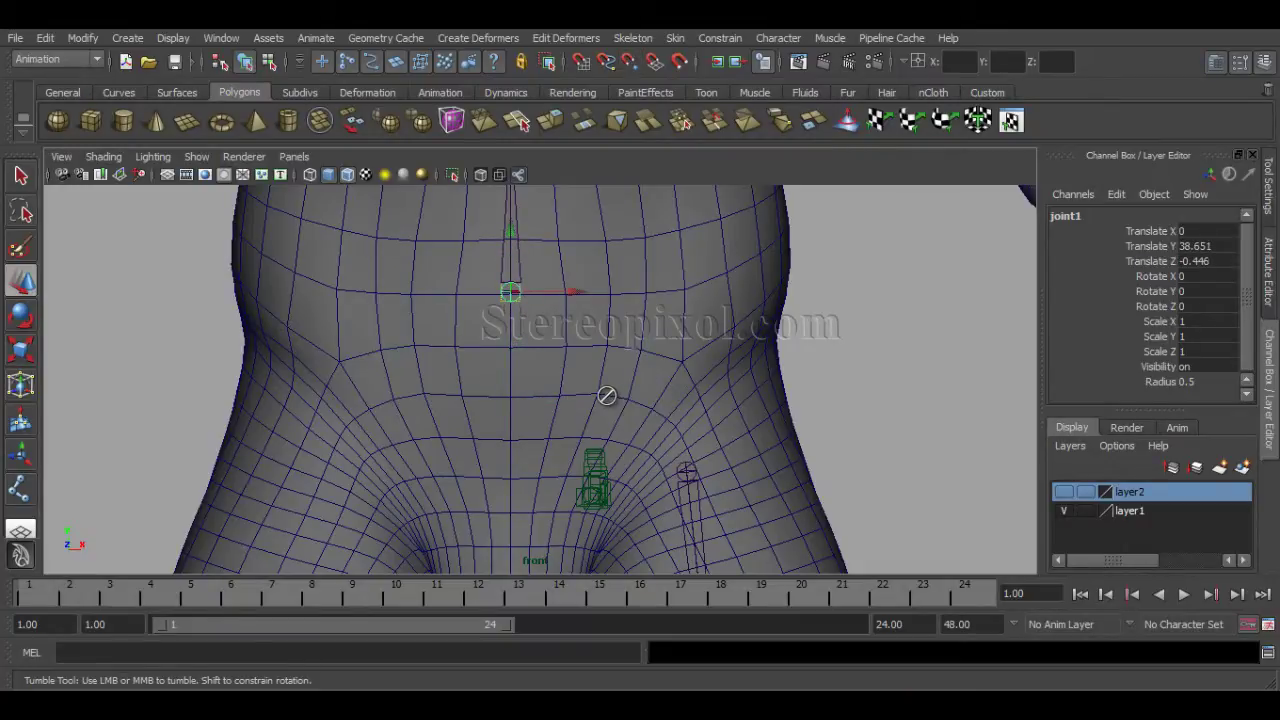
In the perspective view, lower the new joint straight down from the pelvis to Y 35.042
{"action": "key", "text": "space"}
{"action": "key", "text": "space"}
{"action": "left_click_drag", "start_coordinate": [609, 337], "coordinate": [568, 386], "text": "alt"}
{"action": "left_click_drag", "start_coordinate": [588, 288], "coordinate": [588, 340]}
{"action": "left_click_drag", "start_coordinate": [571, 420], "coordinate": [740, 447], "text": "alt"}
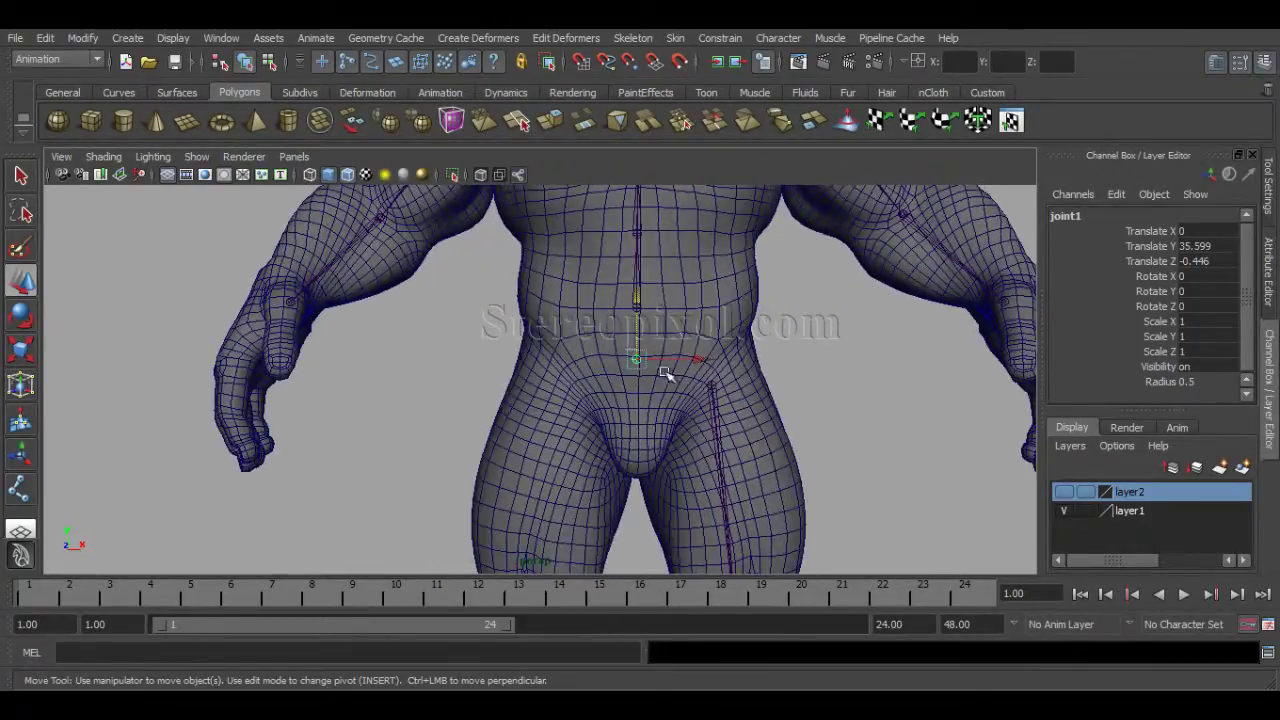
{"action": "left_click_drag", "start_coordinate": [643, 303], "coordinate": [645, 309]}
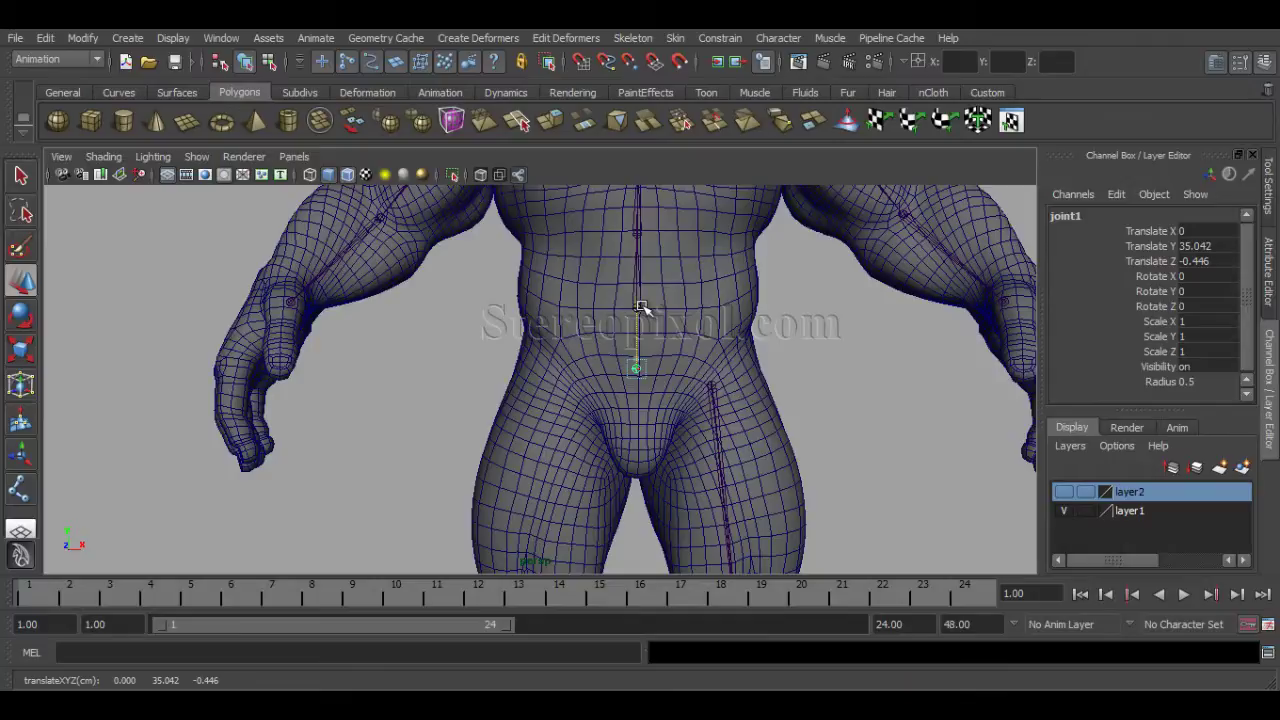
{"action": "left_click_drag", "start_coordinate": [694, 409], "coordinate": [665, 410], "text": "alt"}
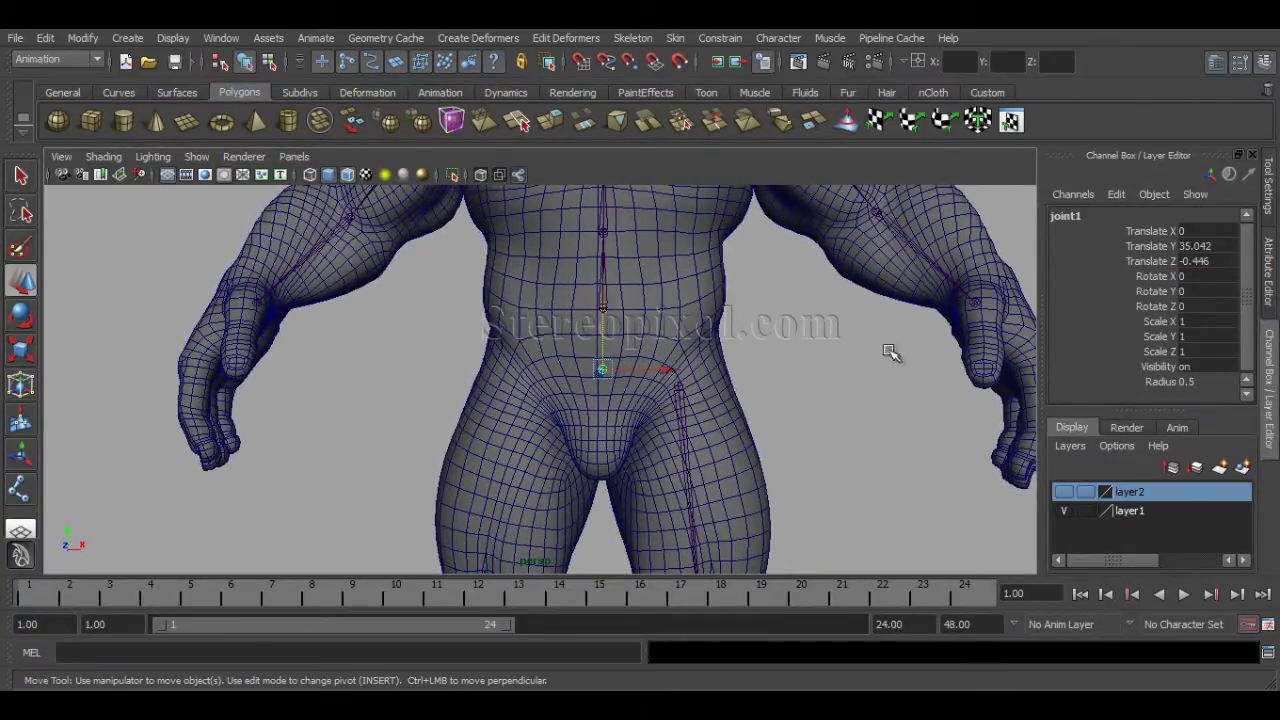
Rename the new joint below the pelvis Hit_fk
{"action": "left_click", "coordinate": [1084, 215]}
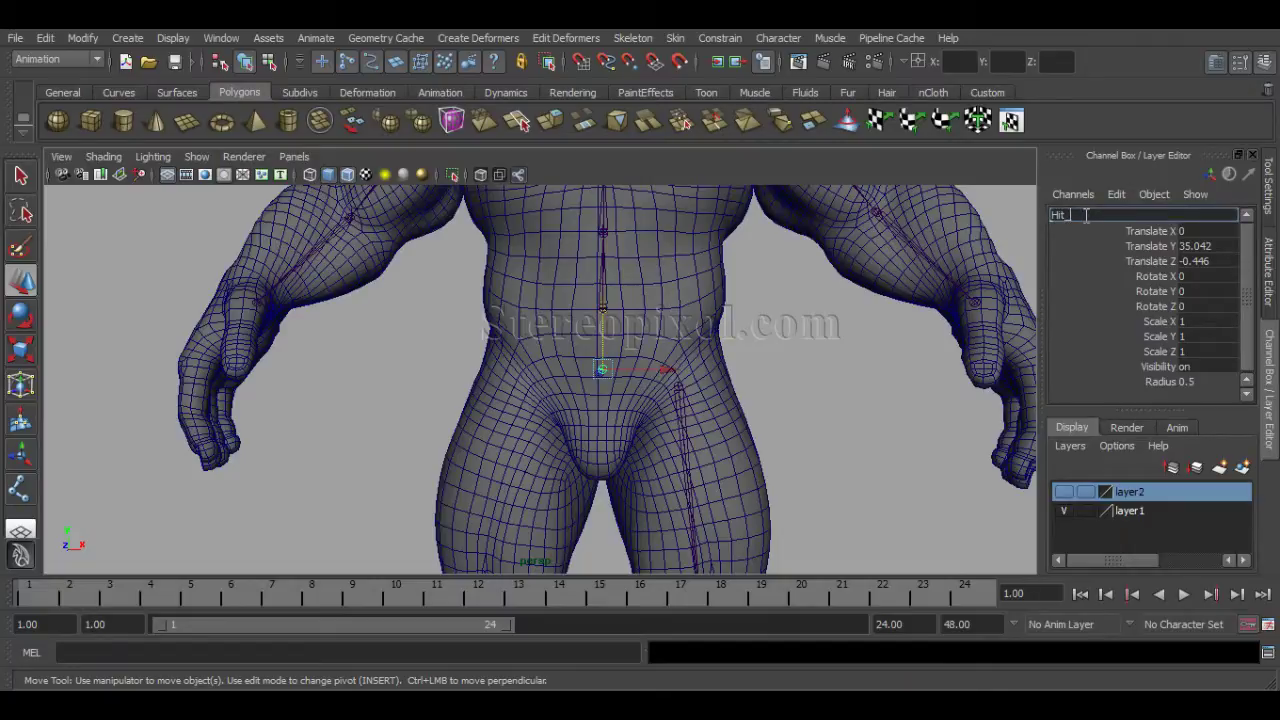
{"action": "key", "text": "Return"}
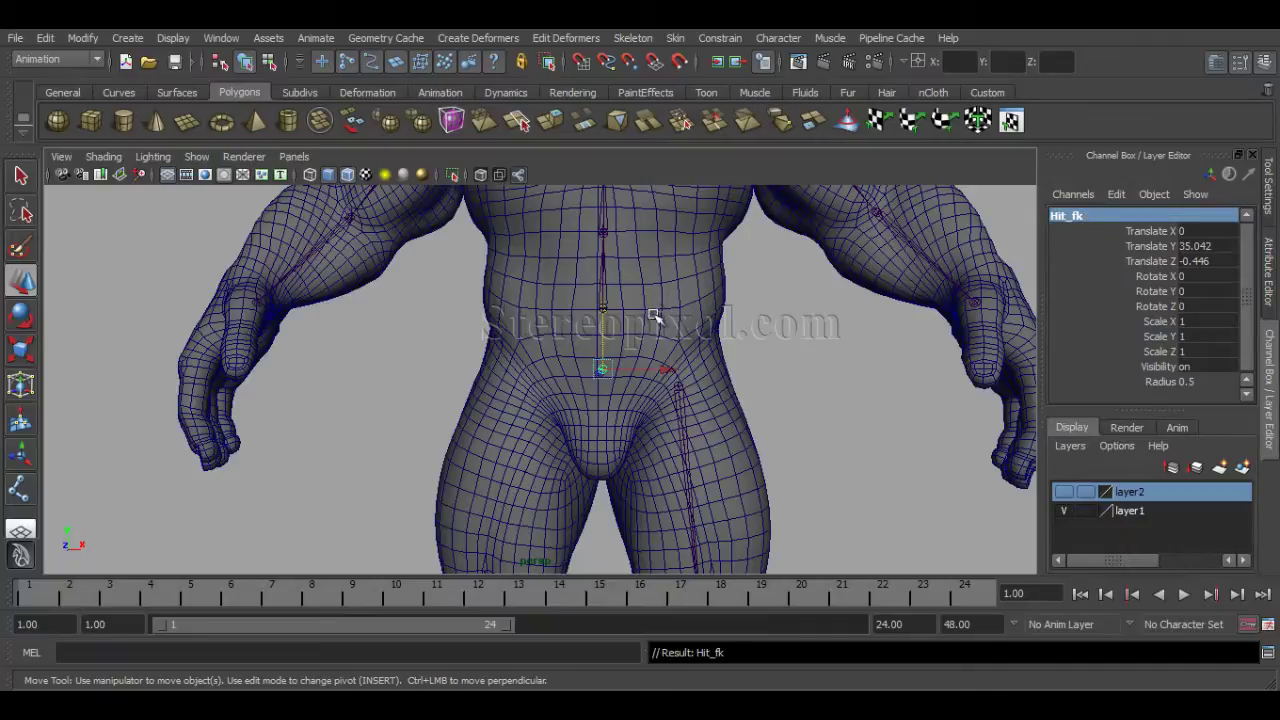
Check the names of the spine chain's joints by selecting its root and the two joints above it in turn
{"action": "middle_click_drag", "start_coordinate": [739, 332], "coordinate": [727, 386], "text": "alt"}
{"action": "left_click", "coordinate": [589, 335]}
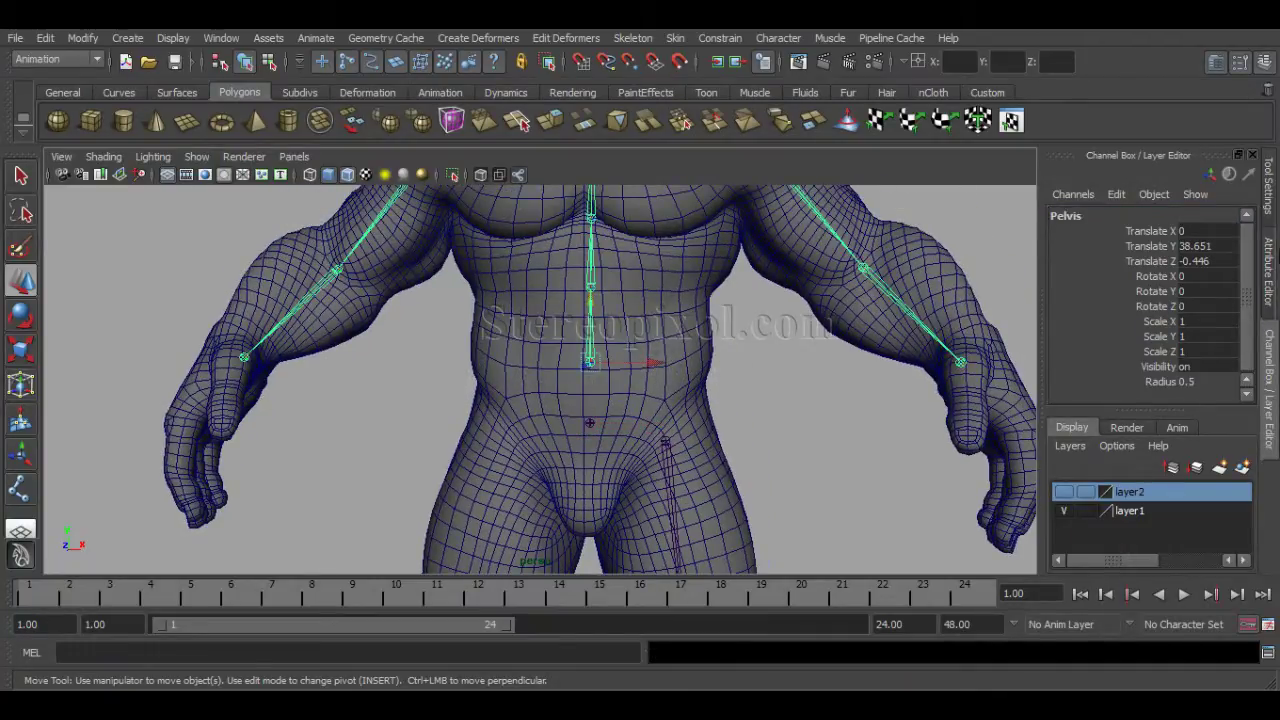
{"action": "middle_click_drag", "start_coordinate": [717, 353], "coordinate": [727, 429], "text": "alt"}
{"action": "left_click", "coordinate": [599, 348]}
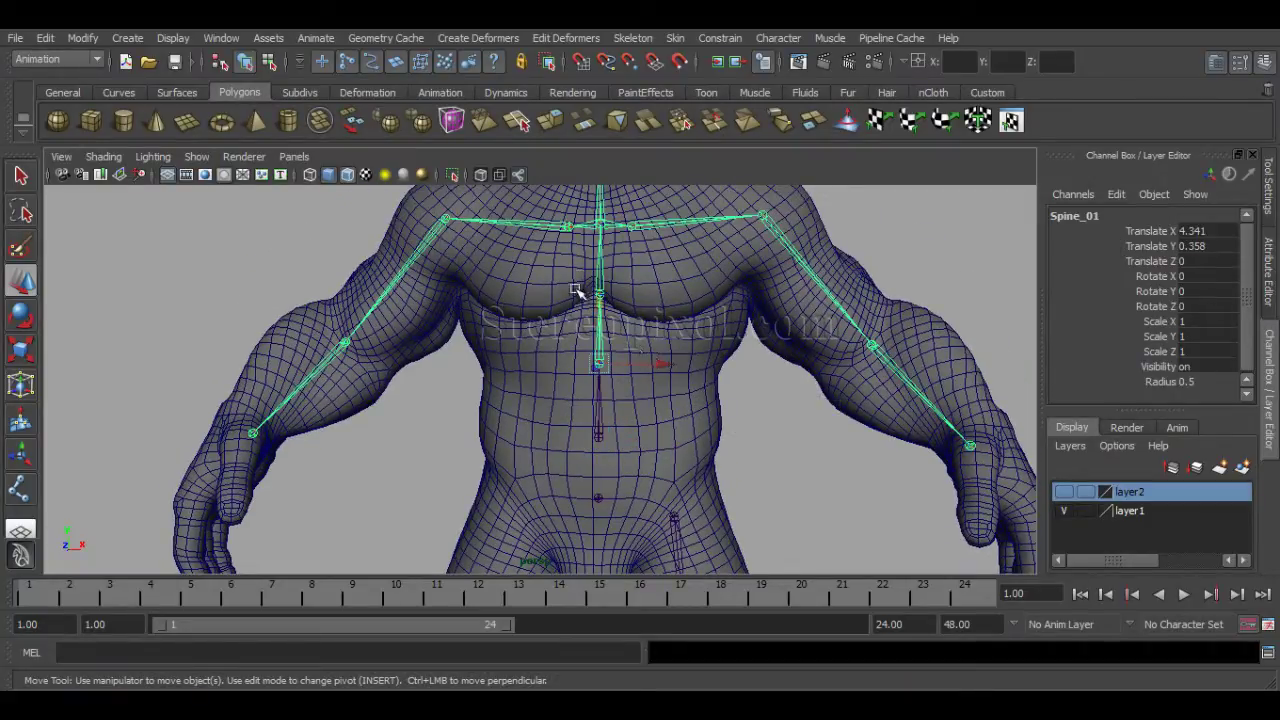
{"action": "left_click", "coordinate": [614, 286]}
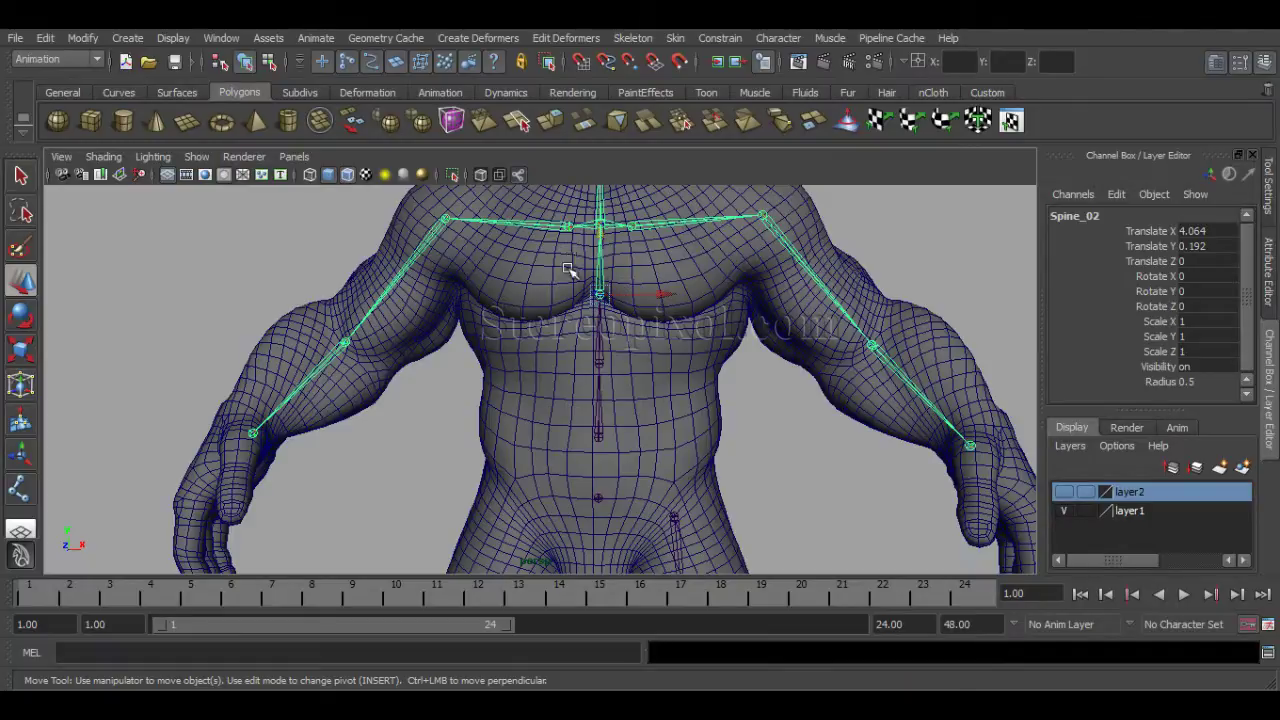
Examine from several angles how the new hip joint sits between the spine chain and the left leg chain
{"action": "right_click_drag", "start_coordinate": [745, 362], "coordinate": [400, 362], "text": "alt"}
{"action": "left_click_drag", "start_coordinate": [662, 370], "coordinate": [603, 459], "text": "alt"}
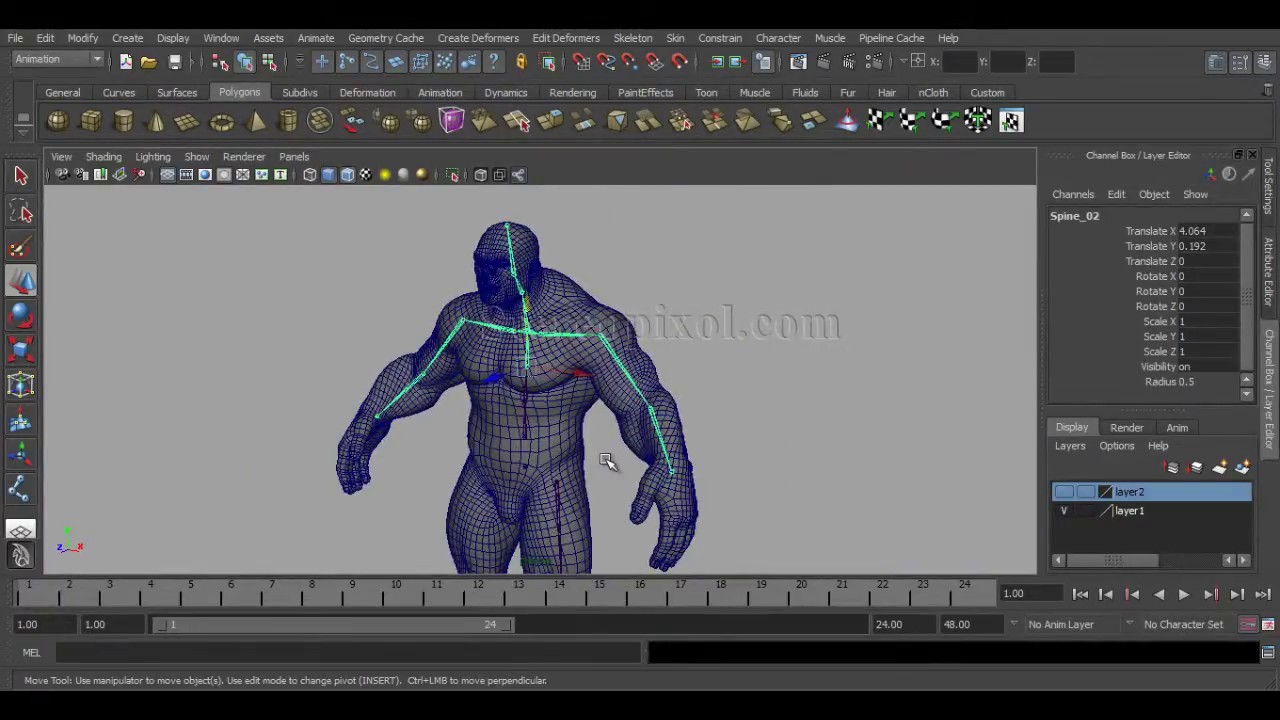
{"action": "middle_click_drag", "start_coordinate": [527, 480], "coordinate": [557, 423], "text": "alt"}
{"action": "left_click_drag", "start_coordinate": [557, 423], "coordinate": [657, 463], "text": "alt"}
{"action": "right_click_drag", "start_coordinate": [657, 463], "coordinate": [625, 497], "text": "alt"}
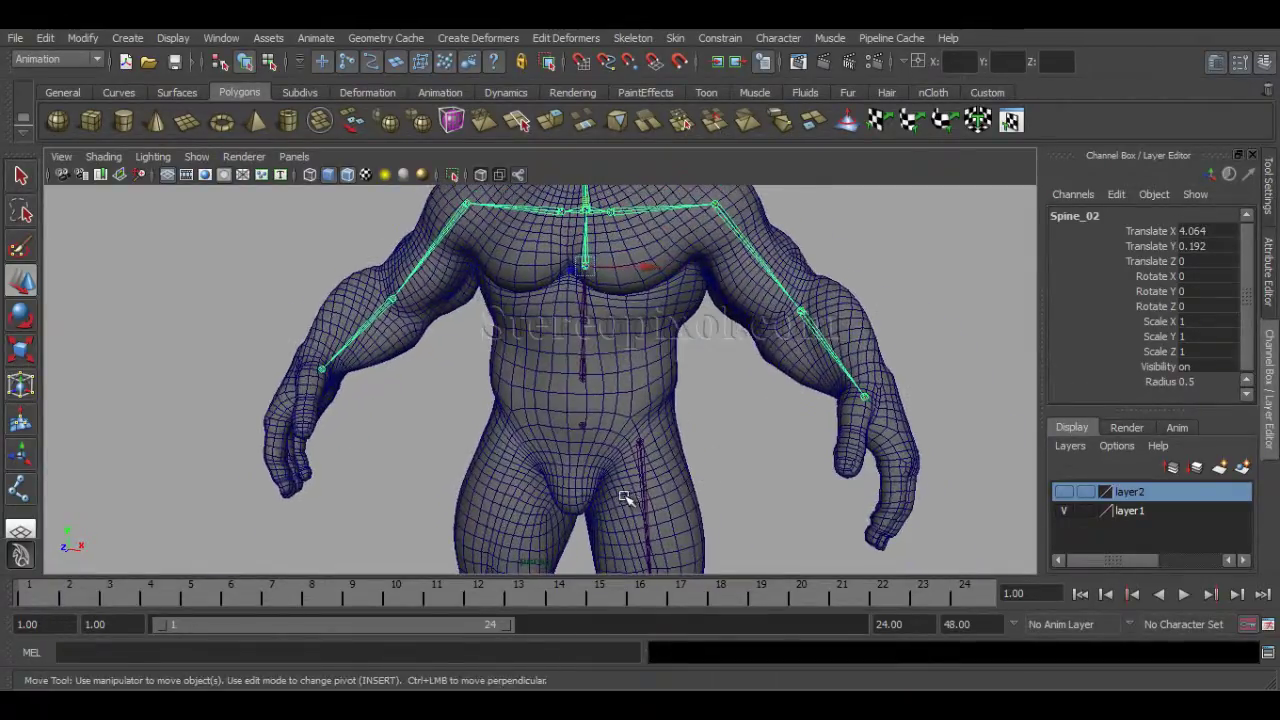
{"action": "left_click_drag", "start_coordinate": [625, 497], "coordinate": [669, 477], "text": "alt"}
{"action": "middle_click_drag", "start_coordinate": [669, 477], "coordinate": [646, 457], "text": "alt"}
{"action": "right_click_drag", "start_coordinate": [646, 457], "coordinate": [676, 437], "text": "alt"}
{"action": "middle_click_drag", "start_coordinate": [676, 437], "coordinate": [640, 477], "text": "alt"}
{"action": "left_click_drag", "start_coordinate": [640, 477], "coordinate": [641, 457], "text": "alt"}
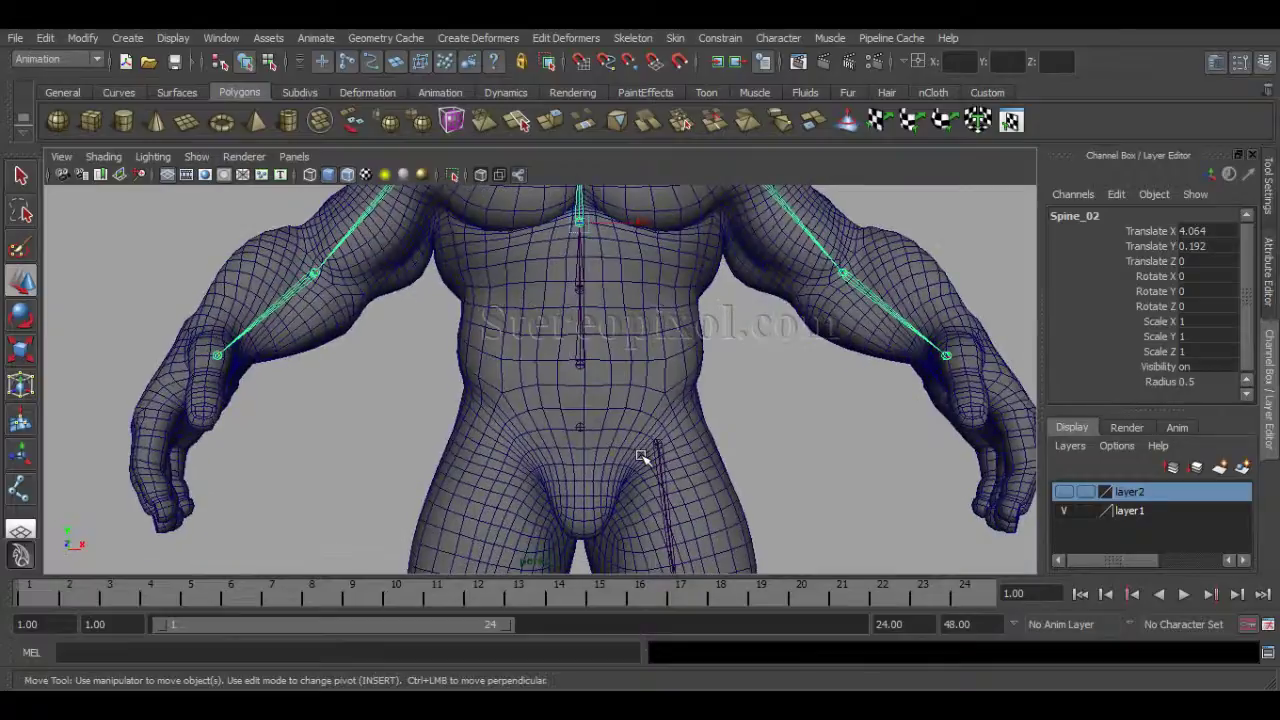
{"action": "middle_click_drag", "start_coordinate": [642, 457], "coordinate": [562, 468], "text": "alt"}
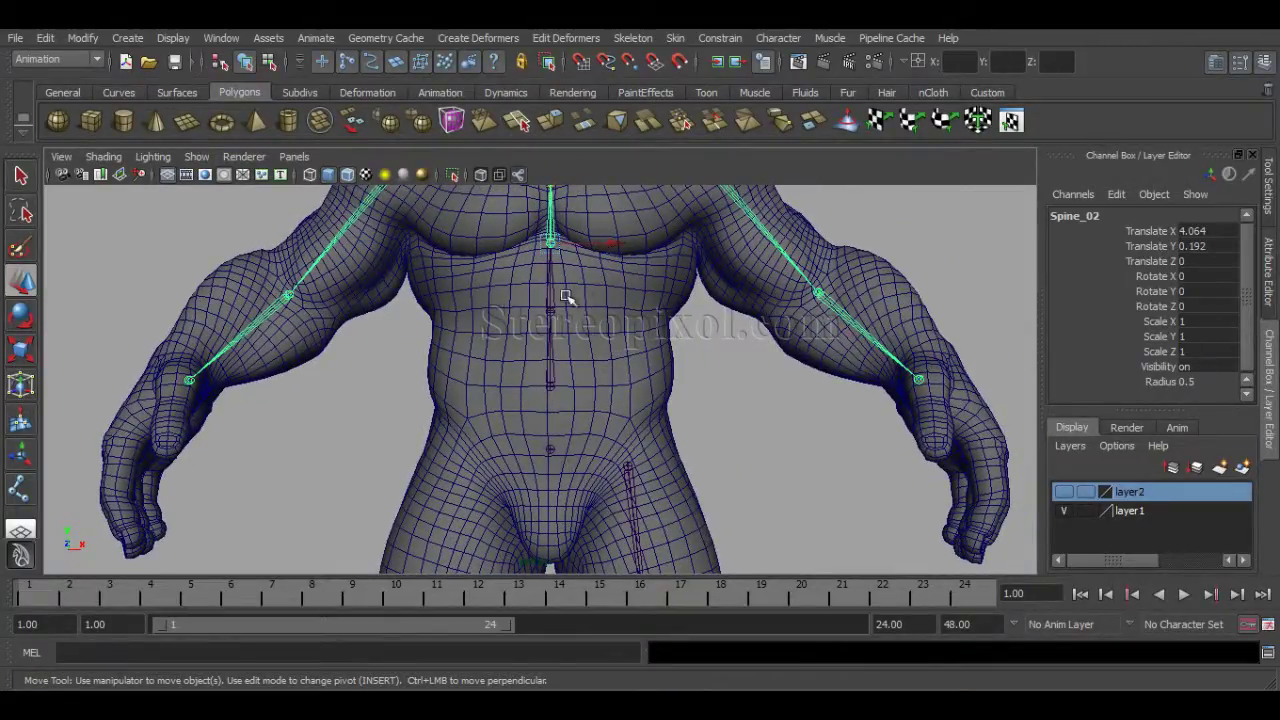
{"action": "middle_click_drag", "start_coordinate": [594, 400], "coordinate": [630, 330], "text": "alt"}
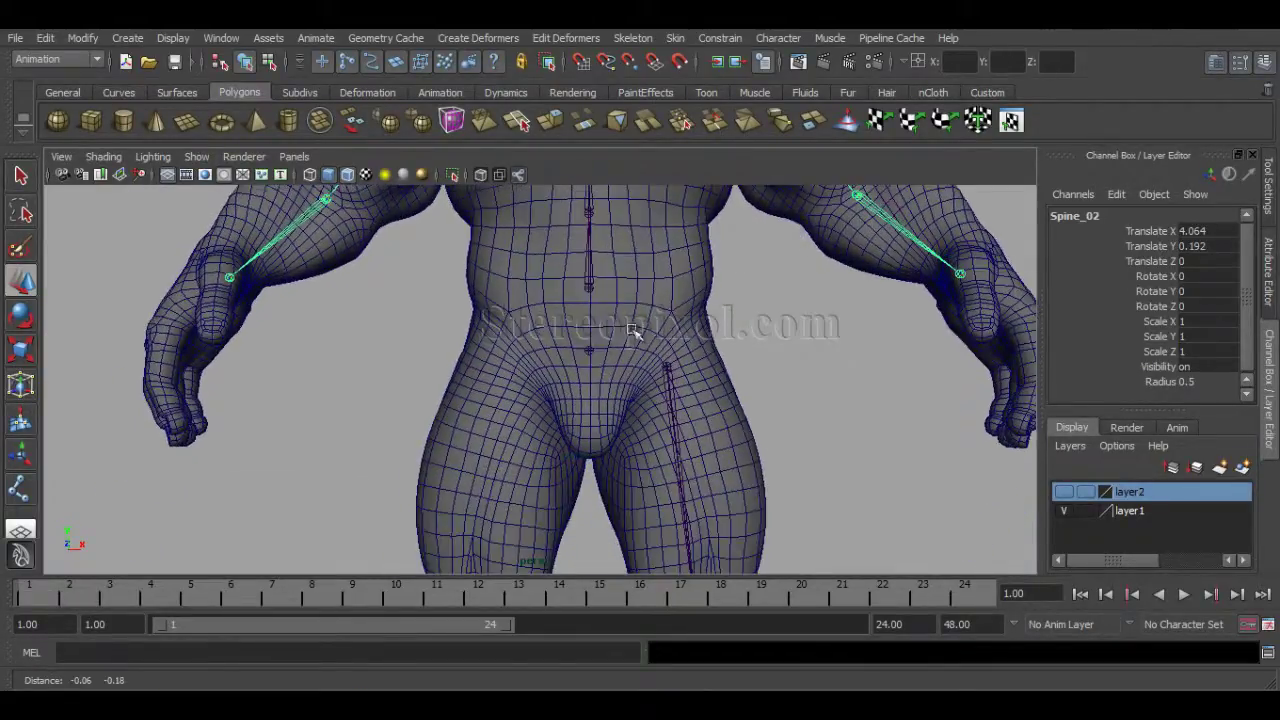
{"action": "right_click_drag", "start_coordinate": [631, 329], "coordinate": [614, 380], "text": "alt"}
{"action": "left_click", "coordinate": [605, 331]}
{"action": "mouse_move", "coordinate": [651, 402]}
{"action": "left_mouse_down", "text": "alt"}
{"action": "mouse_move", "coordinate": [629, 414]}
{"action": "mouse_move", "coordinate": [648, 404]}
{"action": "left_mouse_up", "text": "alt"}
{"action": "middle_click_drag", "start_coordinate": [648, 404], "coordinate": [650, 430], "text": "alt"}
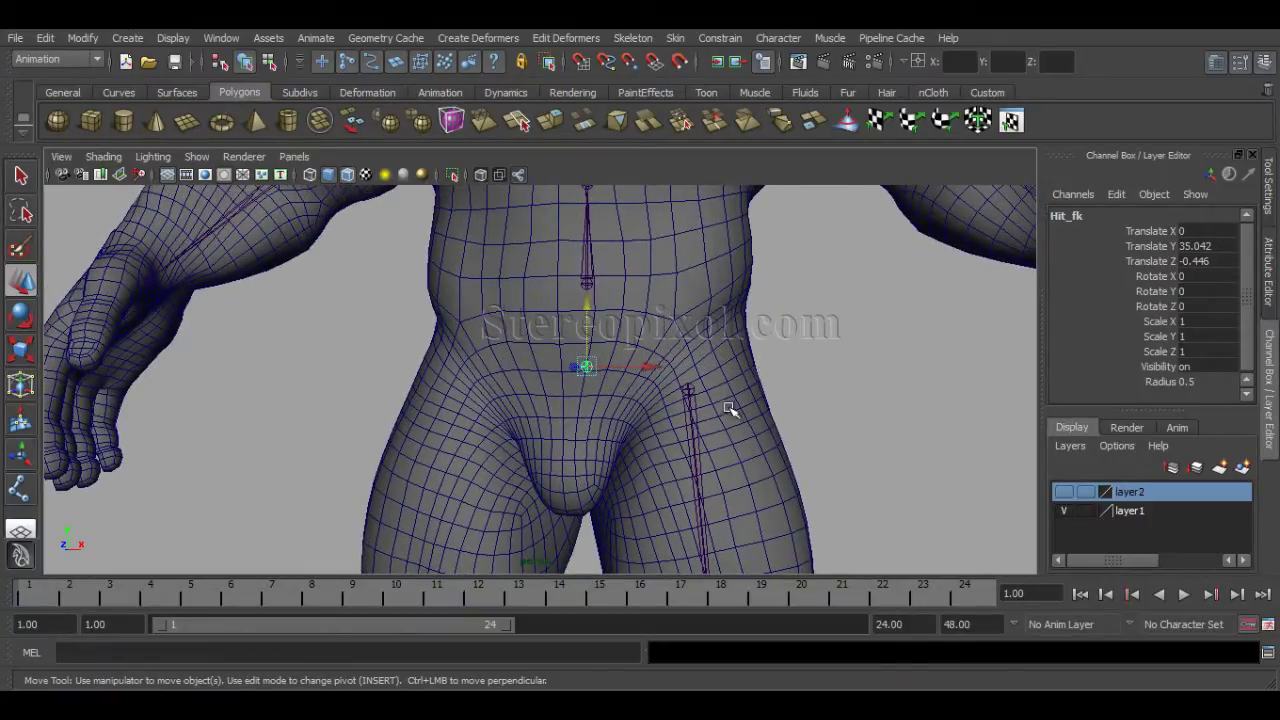
{"action": "left_click_drag", "start_coordinate": [714, 379], "coordinate": [664, 421]}
{"action": "left_click_drag", "start_coordinate": [600, 359], "coordinate": [555, 392], "text": "shift"}
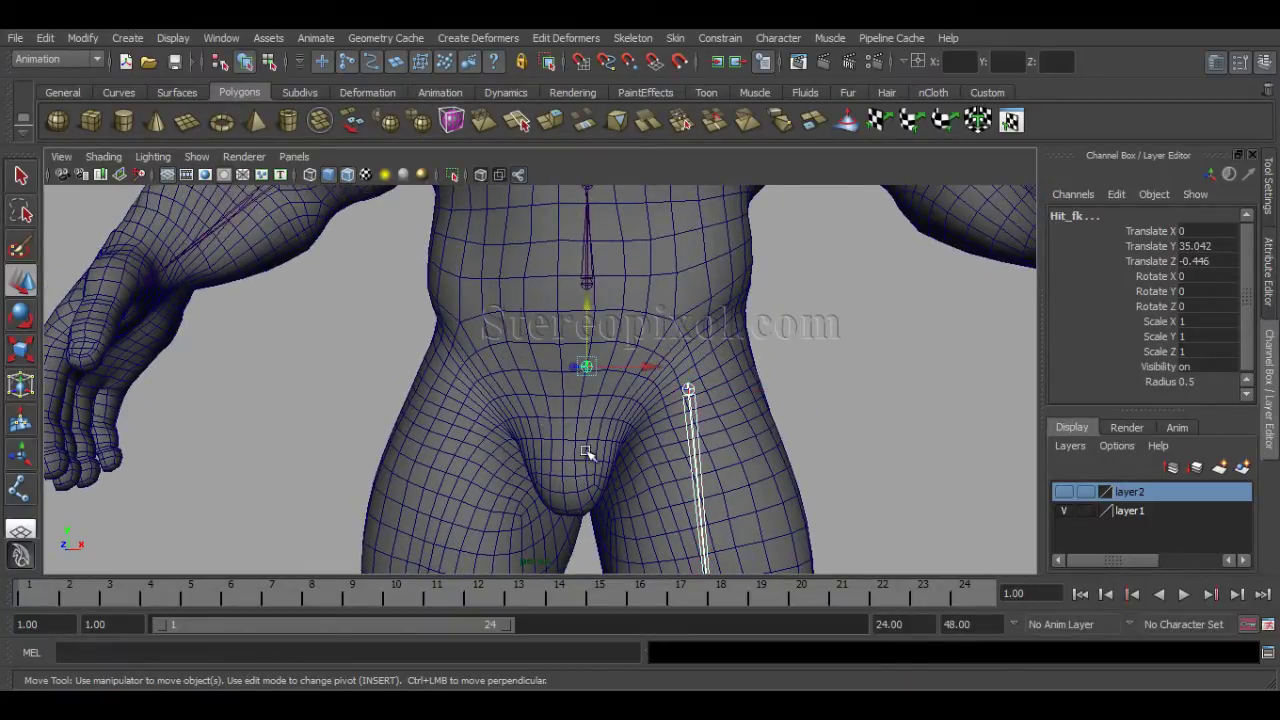
{"action": "left_click_drag", "start_coordinate": [727, 366], "coordinate": [616, 455]}
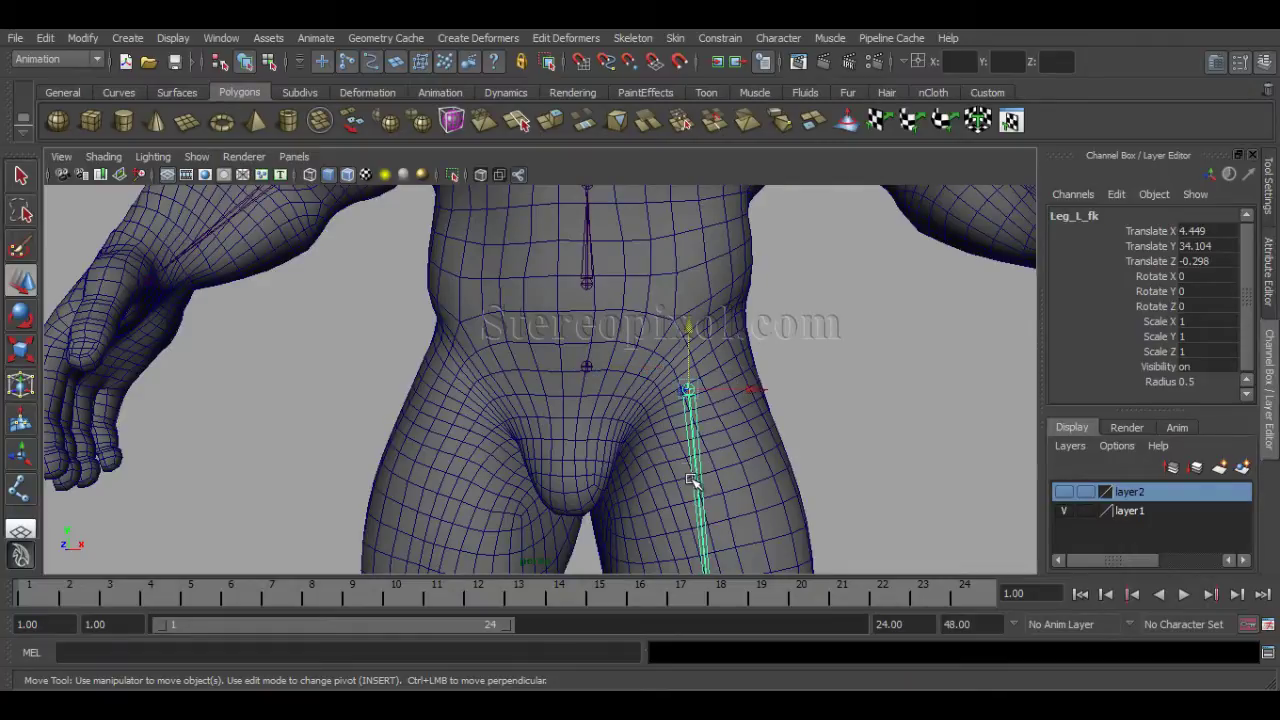
{"action": "left_click_drag", "start_coordinate": [609, 351], "coordinate": [554, 394], "text": "shift"}
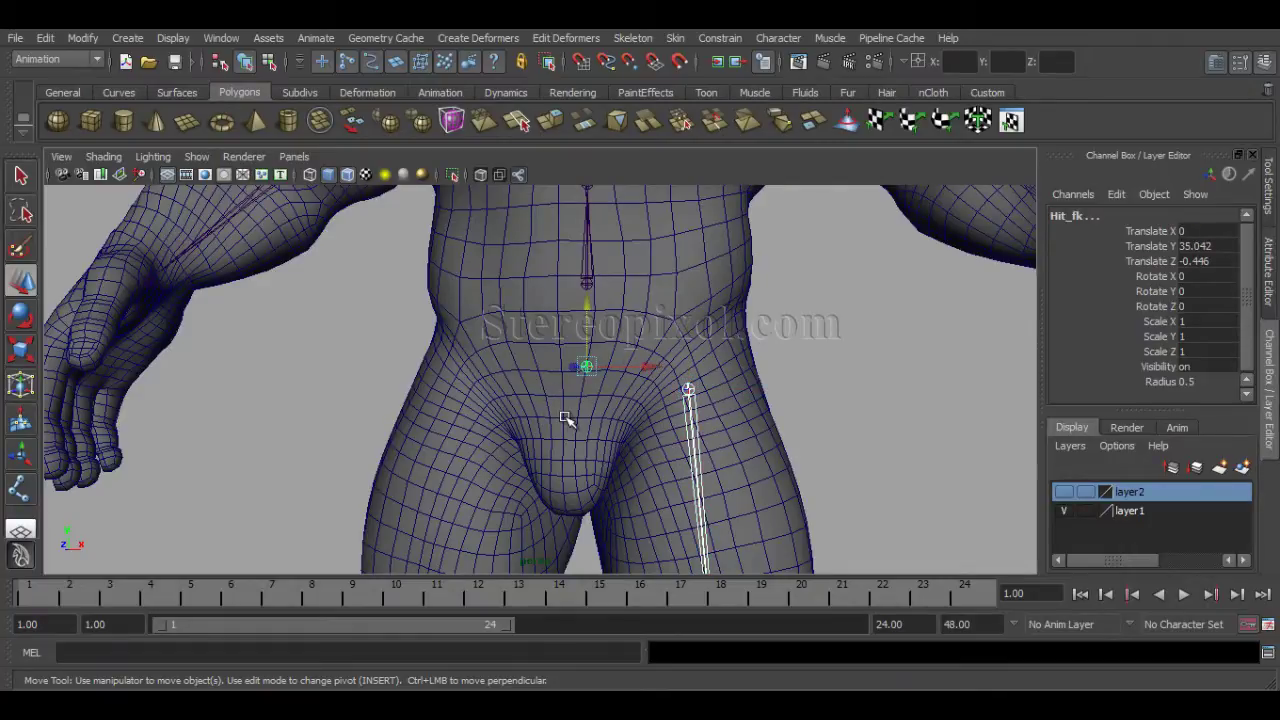
{"action": "left_click", "coordinate": [1075, 216]}
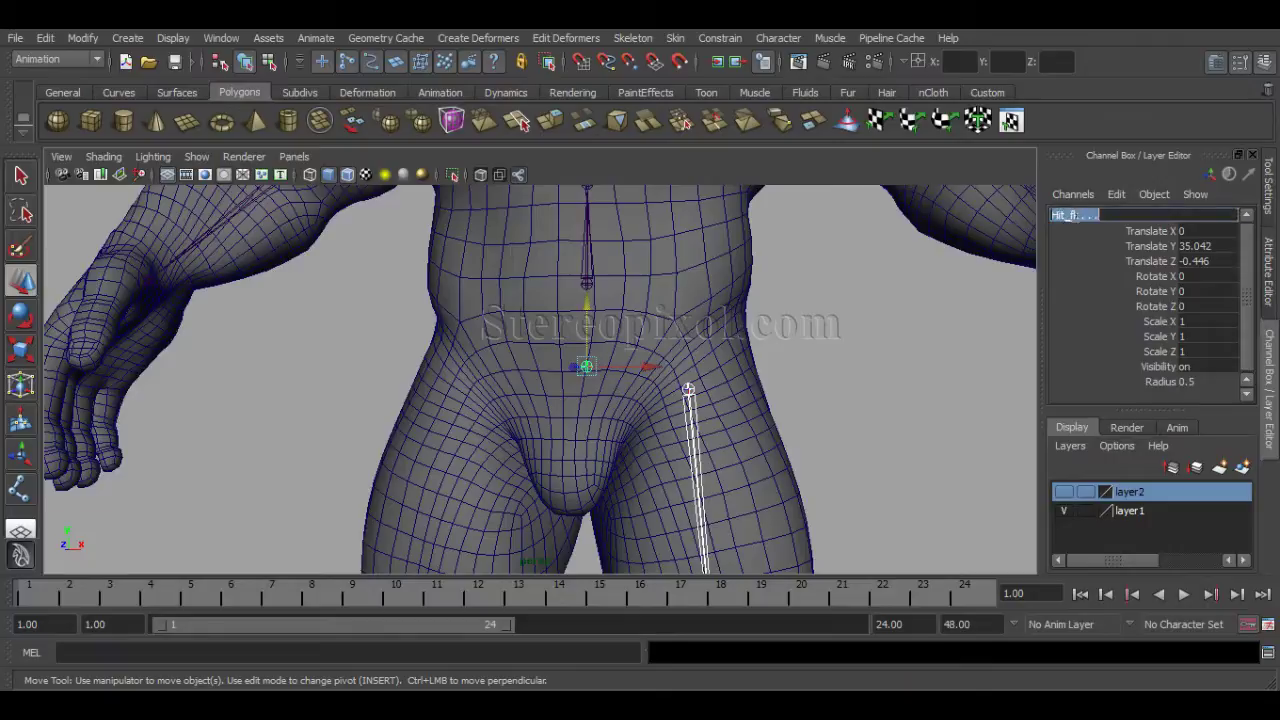
{"action": "left_click", "coordinate": [600, 409]}
Correct the name of the centre joint below the pelvis to Hip_fk and clear the selection
{"action": "left_click", "coordinate": [586, 365]}
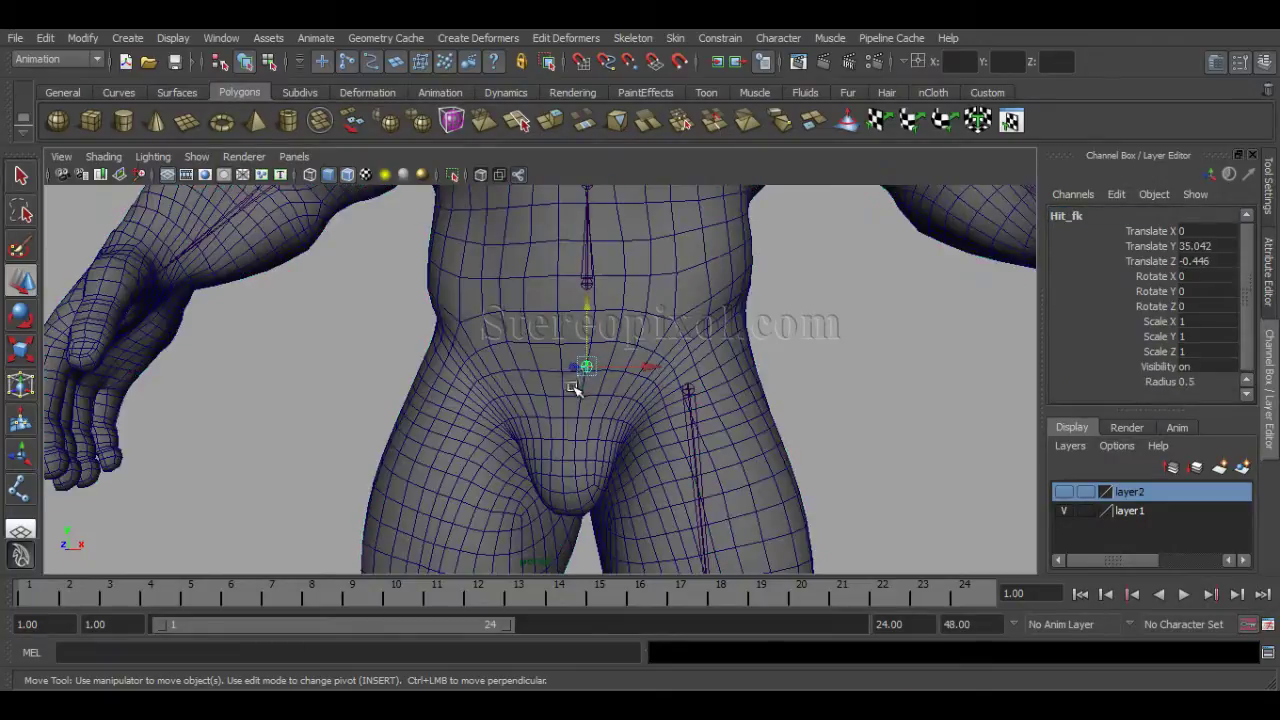
{"action": "left_click", "coordinate": [1065, 216]}
{"action": "left_click", "coordinate": [1065, 215]}
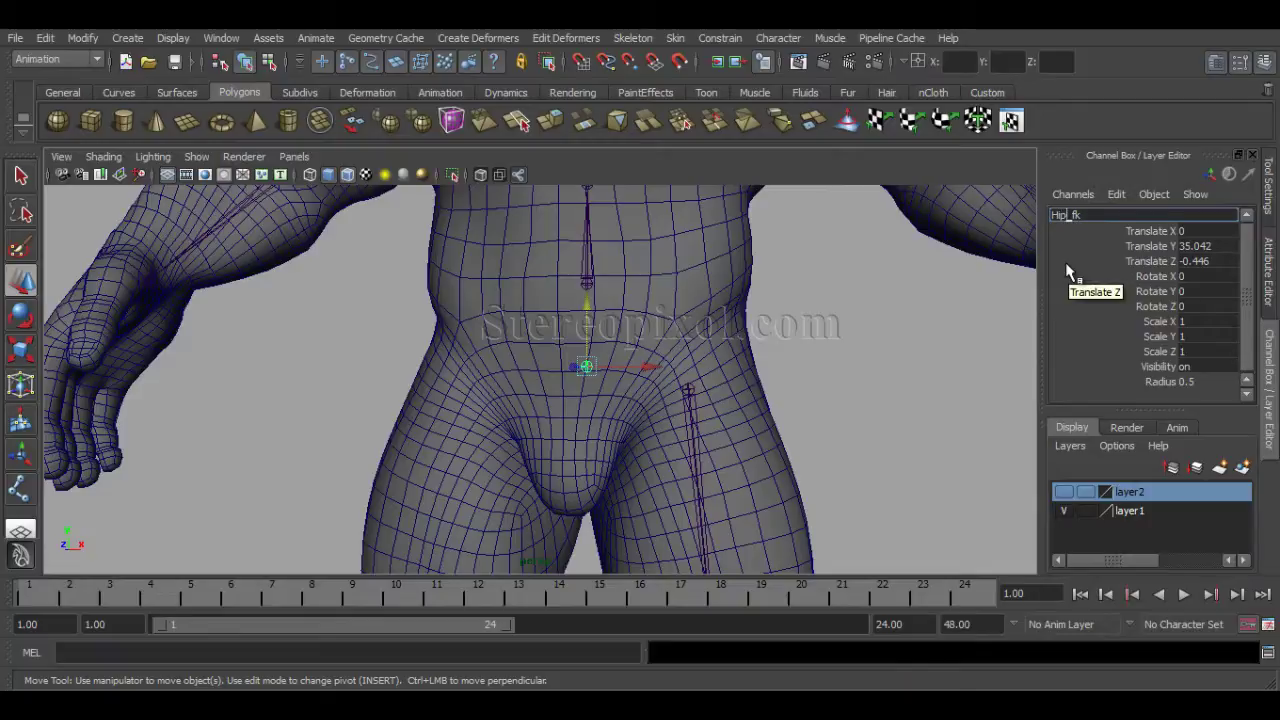
{"action": "key", "text": "Return"}
{"action": "left_click", "coordinate": [640, 425]}
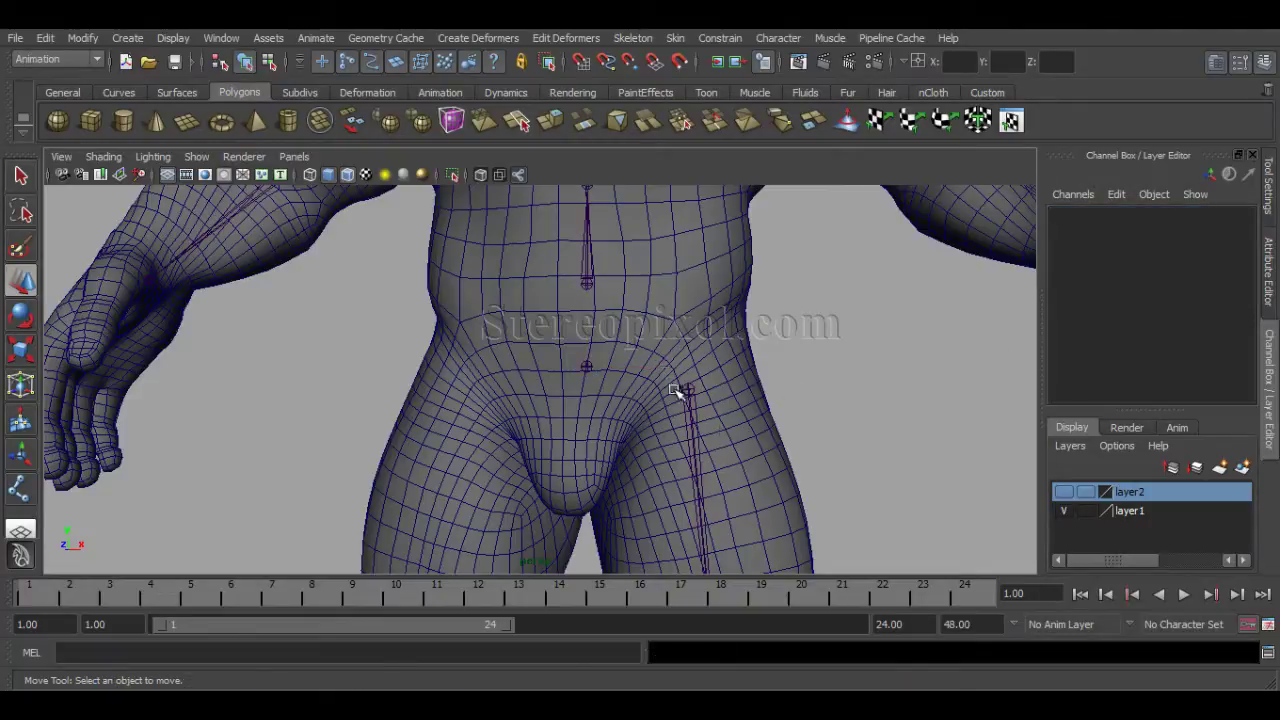
{"action": "left_click", "coordinate": [687, 390]}
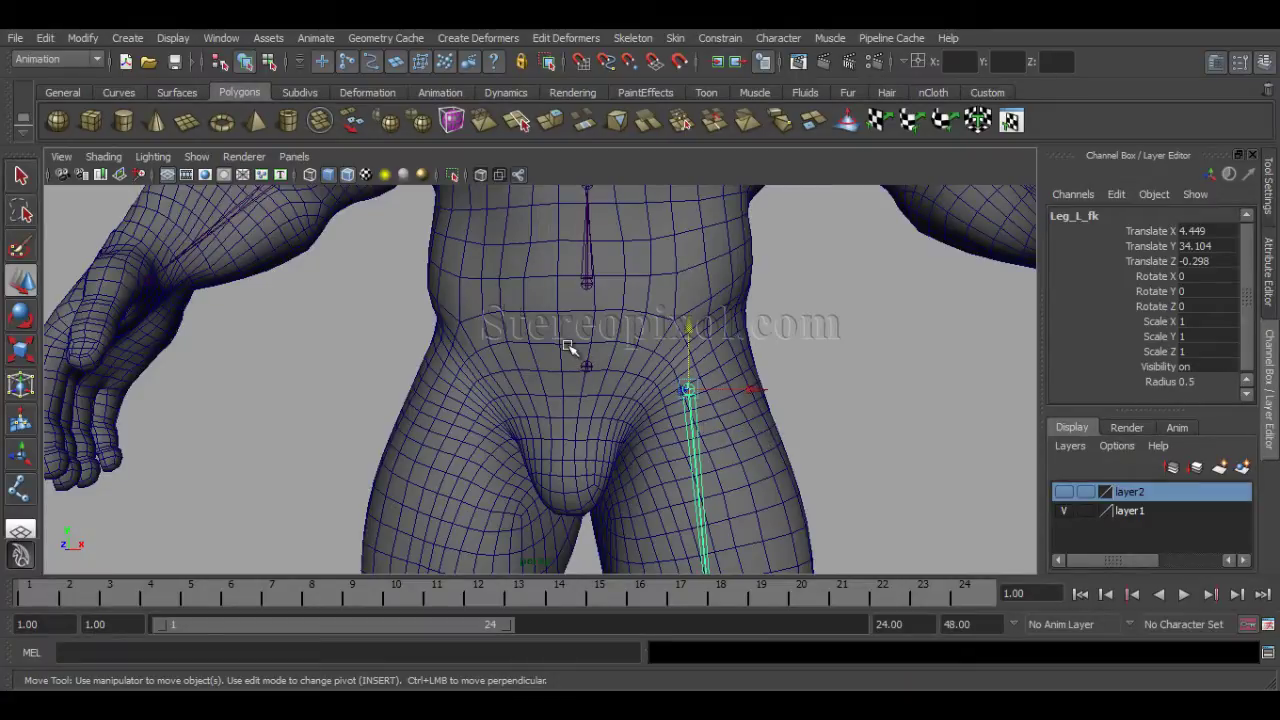
{"action": "key", "text": "Up"}
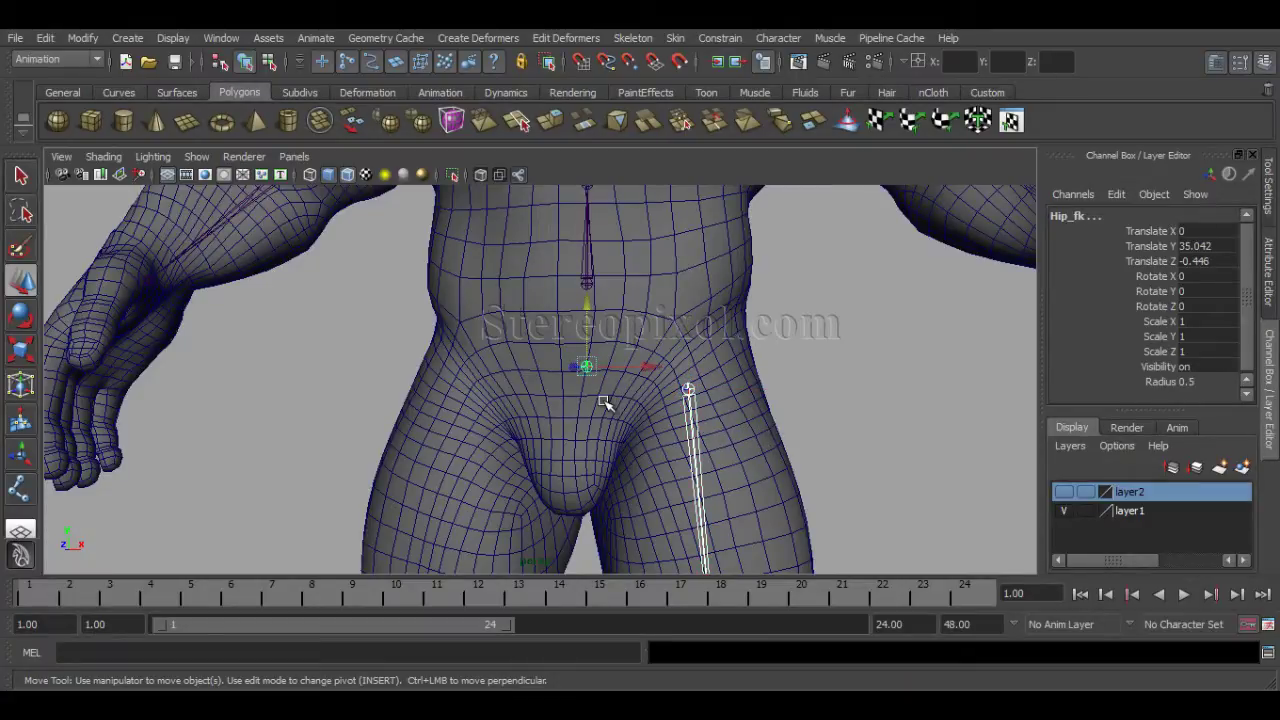
{"action": "left_click", "coordinate": [599, 339]}
Freeze the transformations of the Hip_fk joint
{"action": "left_click_drag", "start_coordinate": [567, 348], "coordinate": [607, 368]}
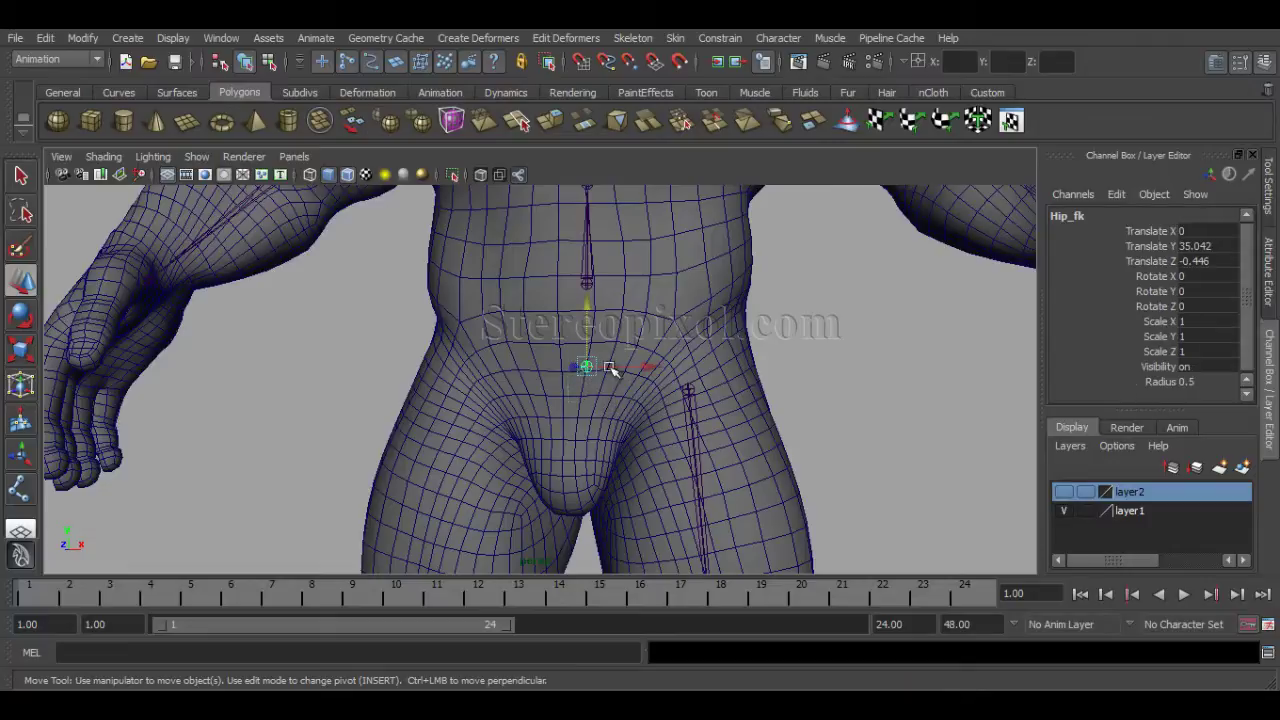
{"action": "left_click", "coordinate": [78, 39]}
{"action": "left_click", "coordinate": [130, 93]}
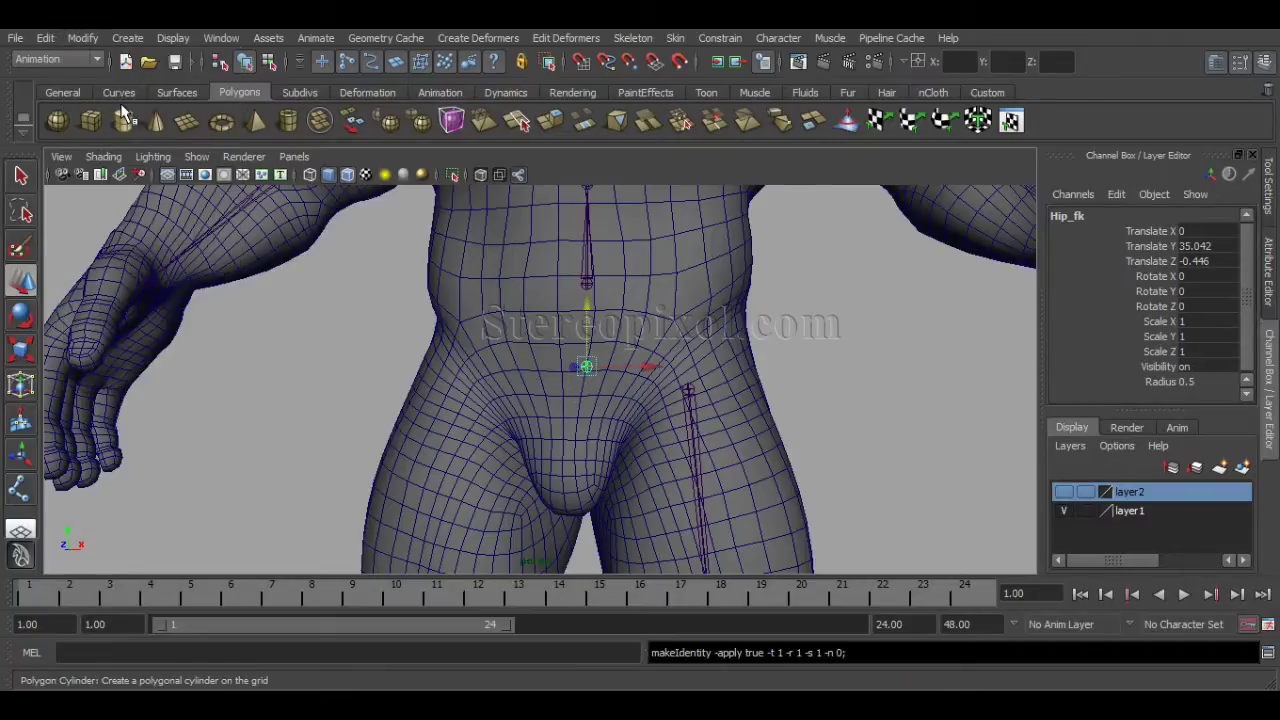
{"action": "left_click", "coordinate": [823, 349]}
Parent the left leg's top joint Leg_L_fk to the Hip_fk joint
{"action": "left_click", "coordinate": [688, 386]}
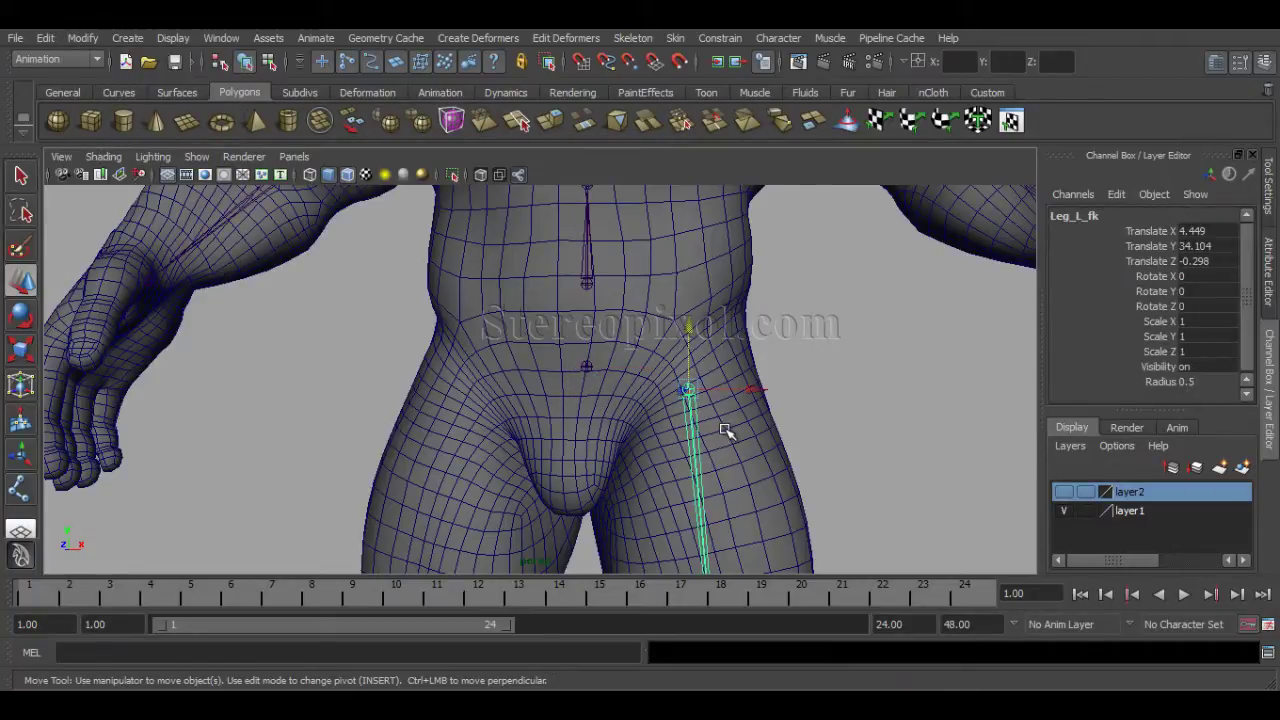
{"action": "left_click", "coordinate": [582, 368]}
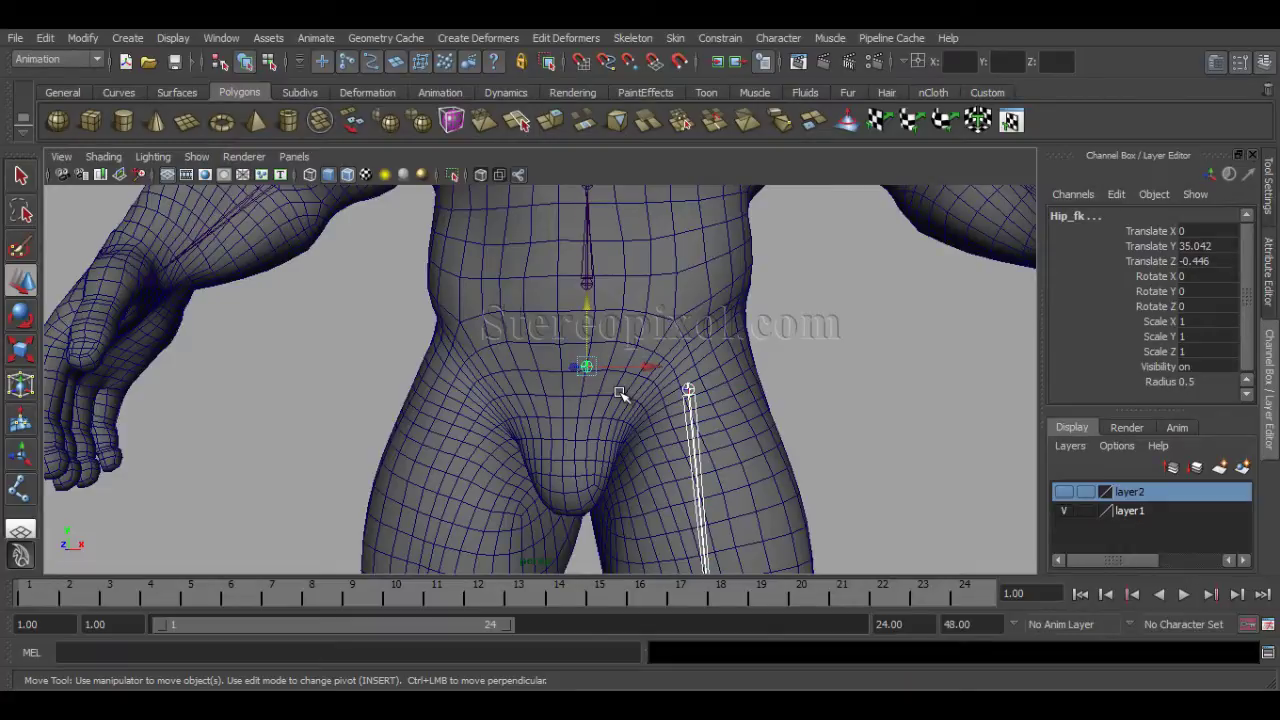
{"action": "key", "text": "p"}
{"action": "left_click", "coordinate": [826, 380]}
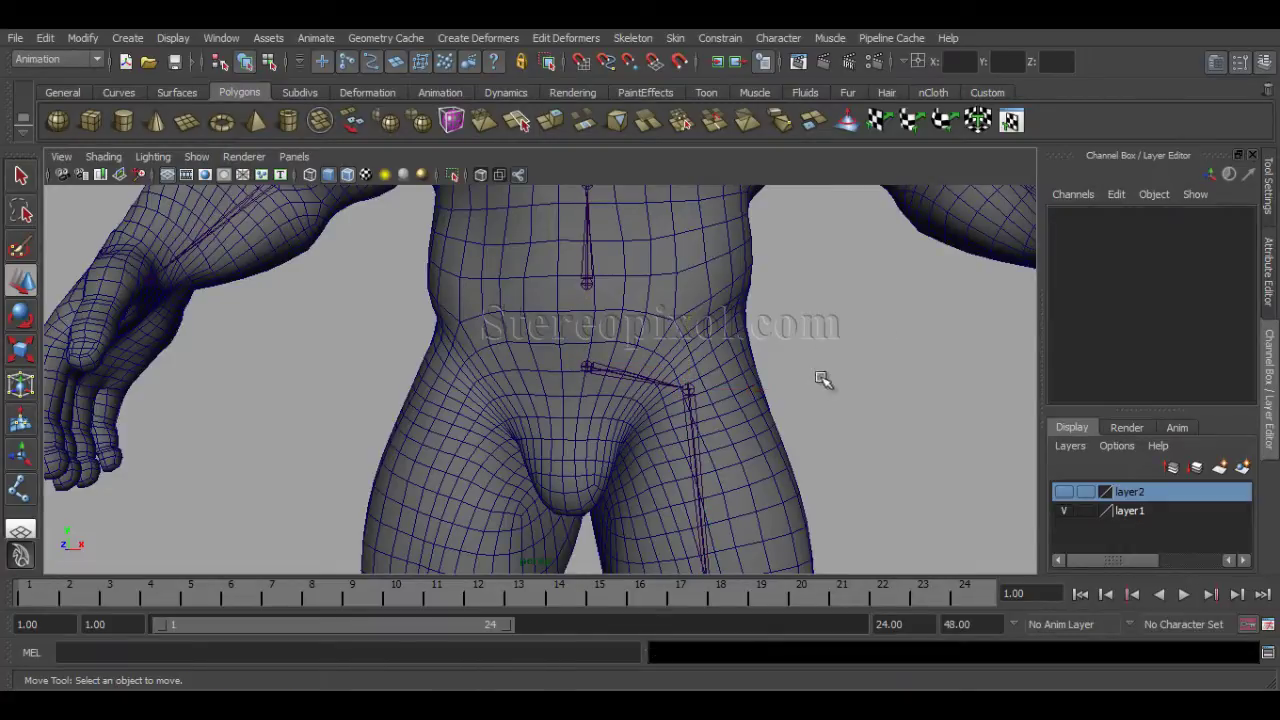
Parent the Hip_fk joint to the Pelvis joint at the base of the spine
{"action": "left_click_drag", "start_coordinate": [826, 380], "coordinate": [615, 382], "text": "alt"}
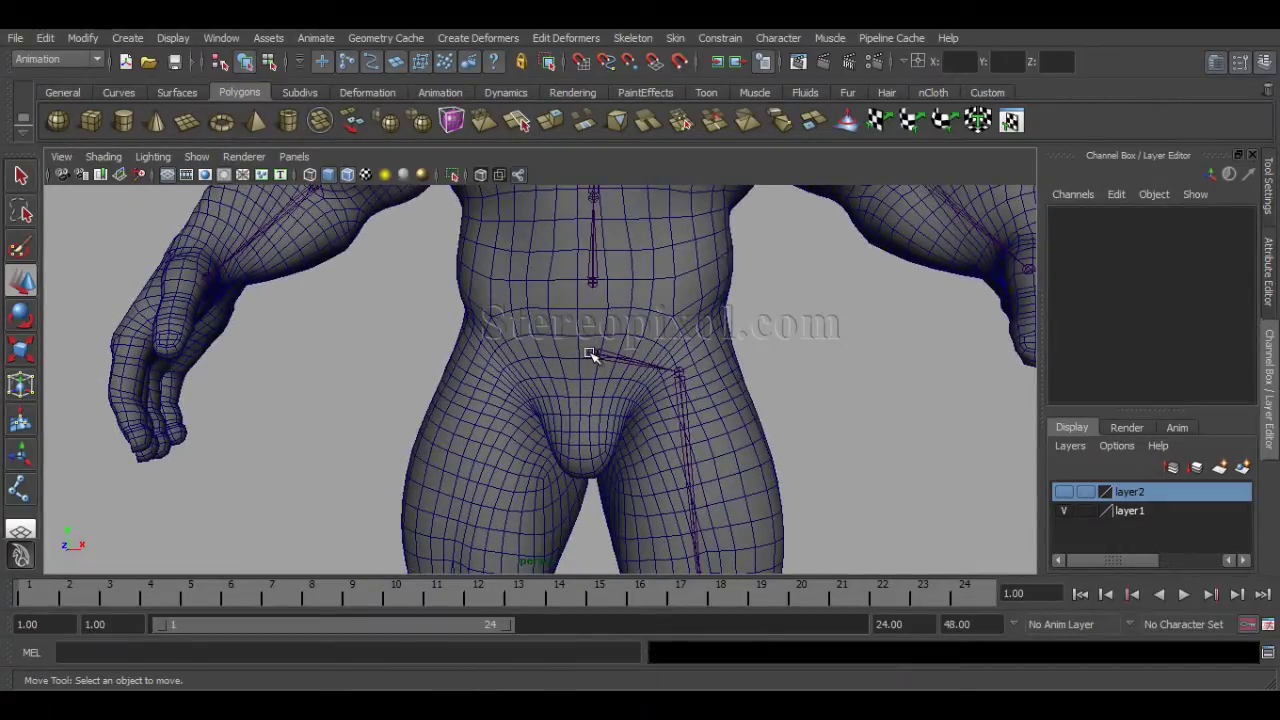
{"action": "left_click", "coordinate": [591, 356]}
{"action": "right_click_drag", "start_coordinate": [495, 373], "coordinate": [694, 409], "text": "alt"}
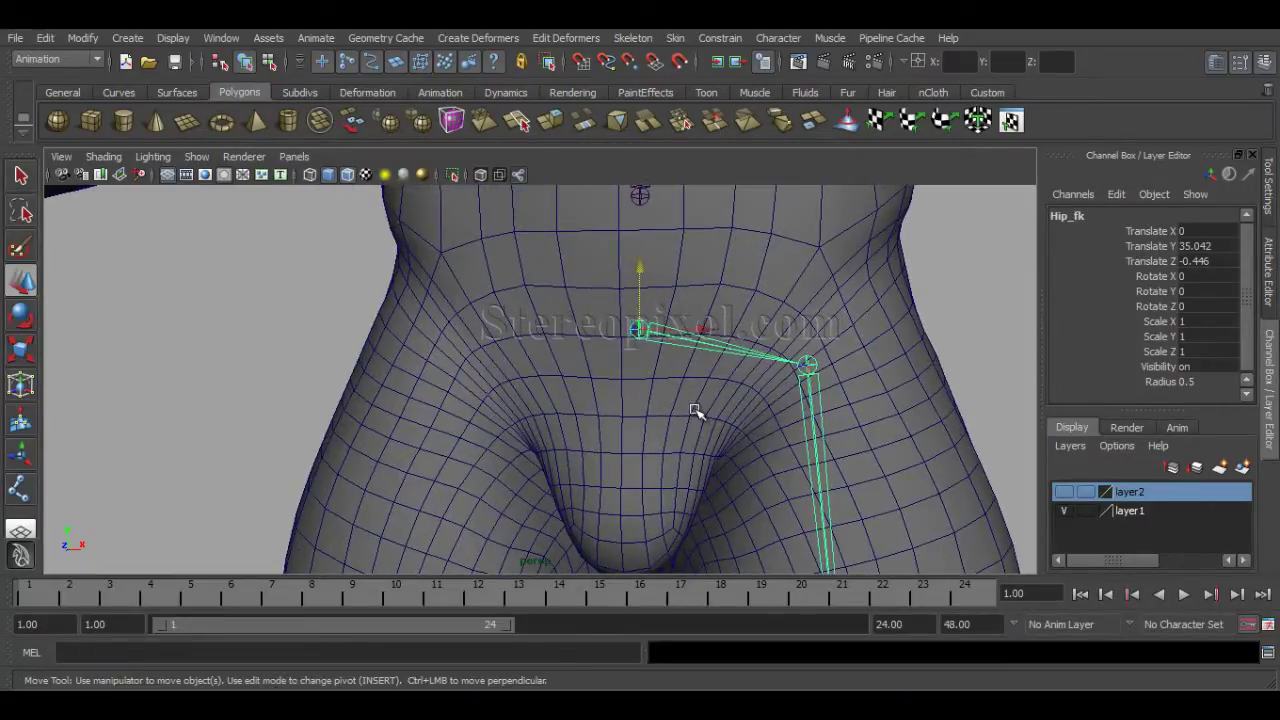
{"action": "middle_click_drag", "start_coordinate": [694, 409], "coordinate": [680, 475], "text": "alt"}
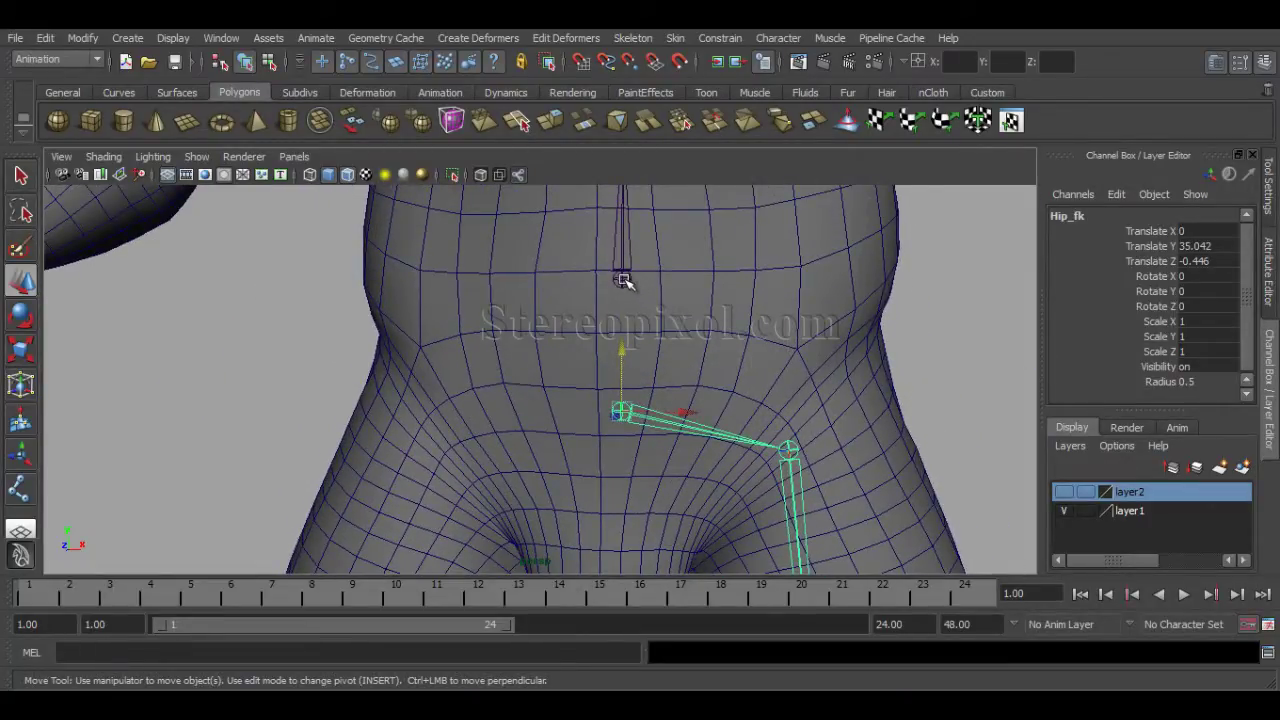
{"action": "left_click", "coordinate": [622, 279]}
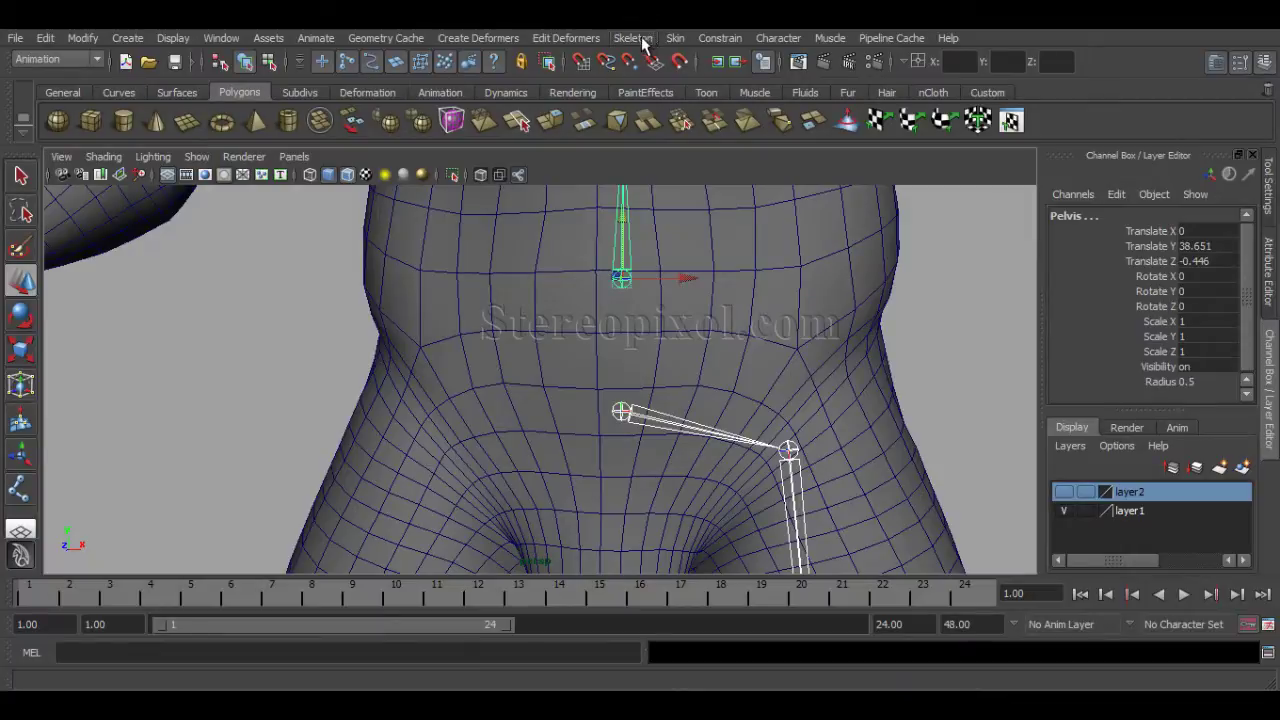
{"action": "key", "text": "Down"}
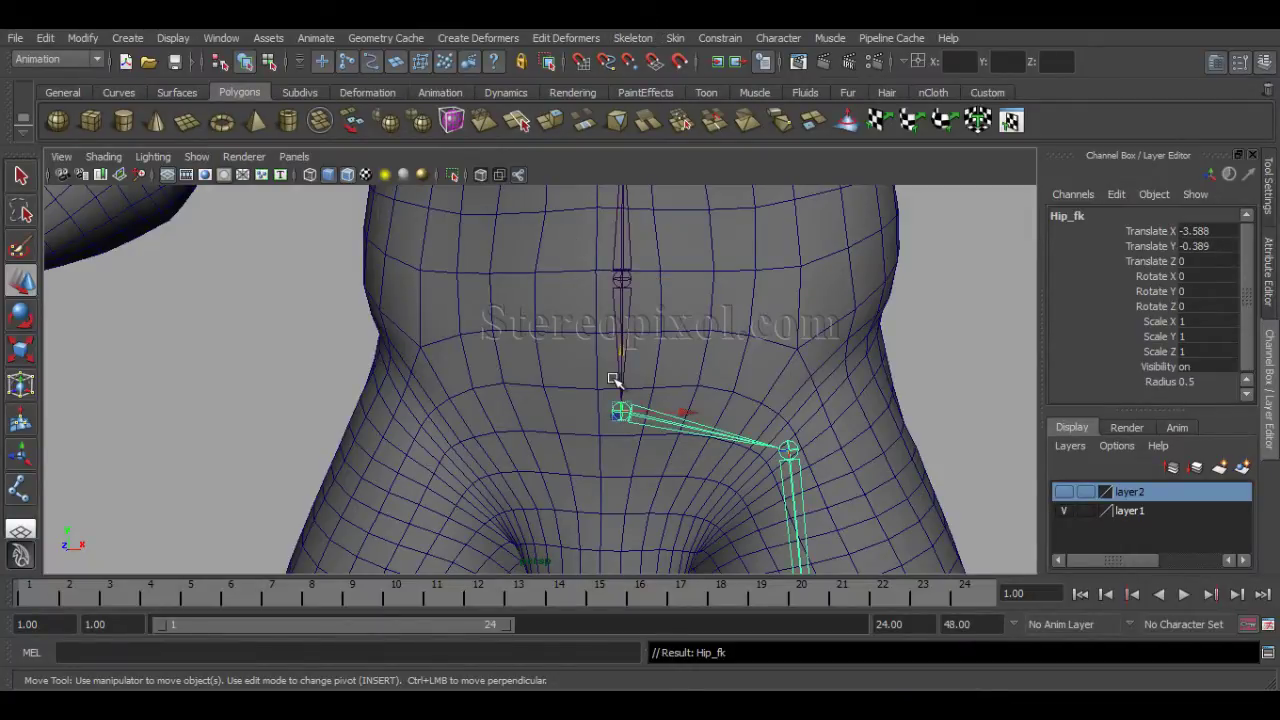
Examine the connection between the pelvis and the left leg, checking the hierarchy from Hip_fk down to Leg_L_fk
{"action": "right_click_drag", "start_coordinate": [945, 382], "coordinate": [822, 389], "text": "alt"}
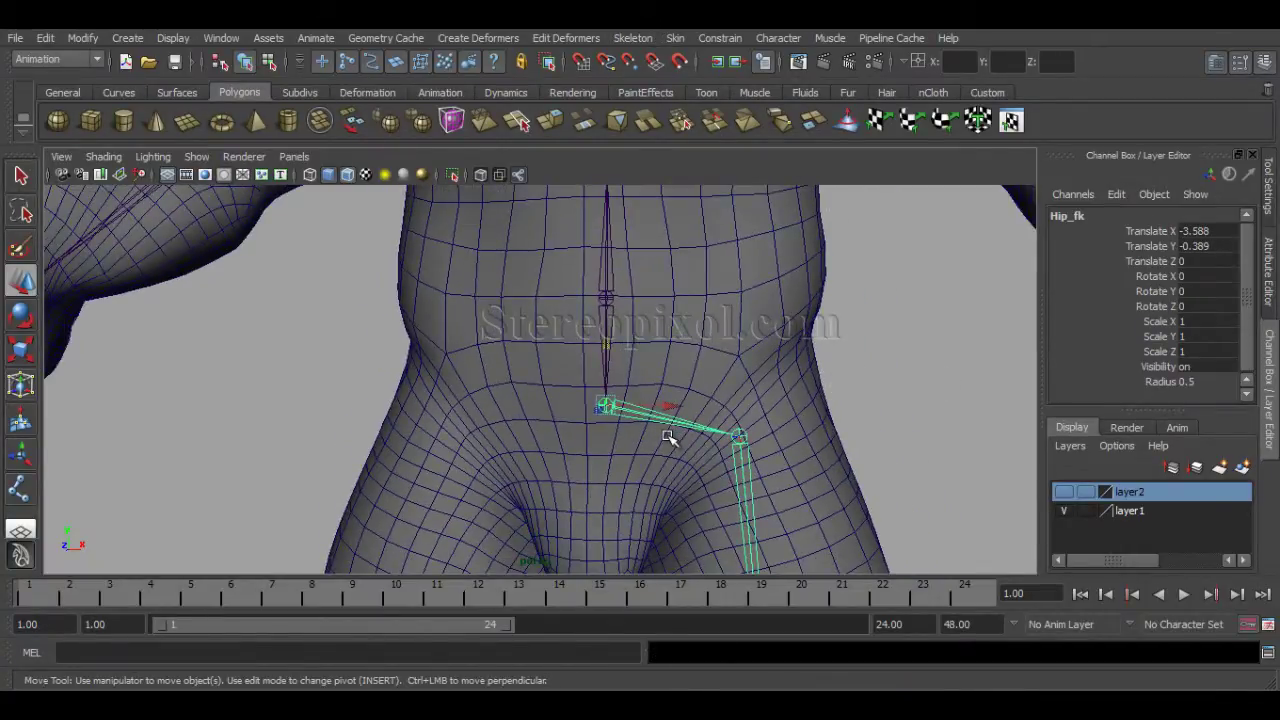
{"action": "left_click", "coordinate": [638, 417]}
{"action": "left_click", "coordinate": [668, 416]}
{"action": "right_click_drag", "start_coordinate": [675, 370], "coordinate": [622, 366], "text": "alt"}
{"action": "middle_click_drag", "start_coordinate": [713, 367], "coordinate": [725, 314], "text": "alt"}
{"action": "right_click_drag", "start_coordinate": [700, 362], "coordinate": [640, 366], "text": "alt"}
{"action": "middle_click_drag", "start_coordinate": [640, 466], "coordinate": [646, 497], "text": "alt"}
{"action": "right_click_drag", "start_coordinate": [610, 430], "coordinate": [666, 428], "text": "alt"}
{"action": "middle_click_drag", "start_coordinate": [666, 428], "coordinate": [666, 403], "text": "alt"}
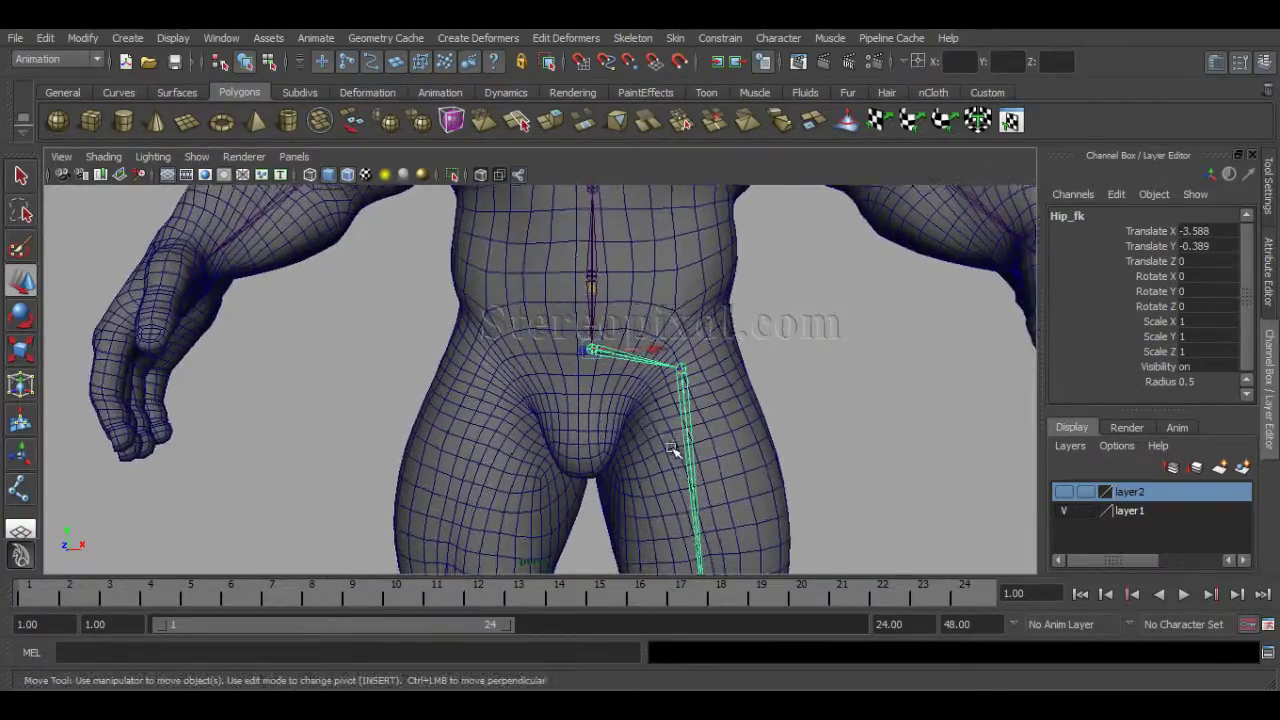
{"action": "key", "text": "Down"}
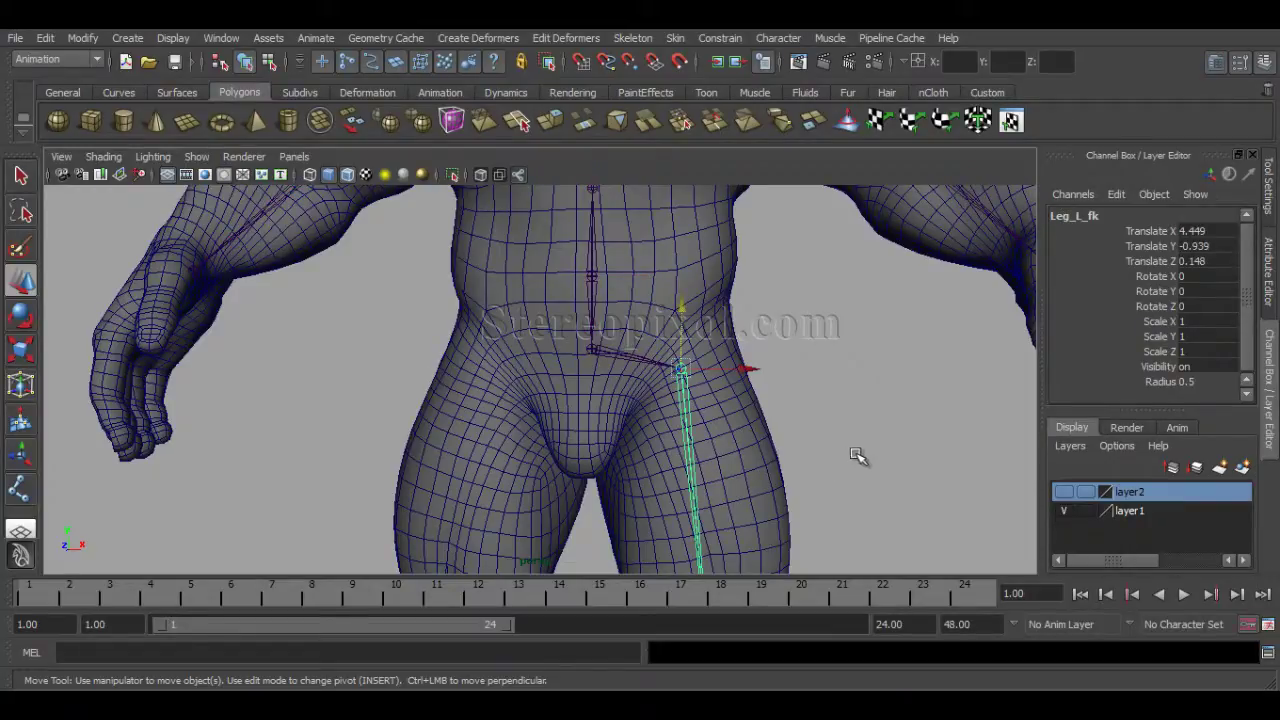
Try moving the whole skeleton by its Pelvis joint and undo the move
{"action": "left_click_drag", "start_coordinate": [858, 456], "coordinate": [592, 305], "text": "alt"}
{"action": "left_click", "coordinate": [574, 302]}
{"action": "middle_click_drag", "start_coordinate": [731, 305], "coordinate": [736, 406], "text": "alt"}
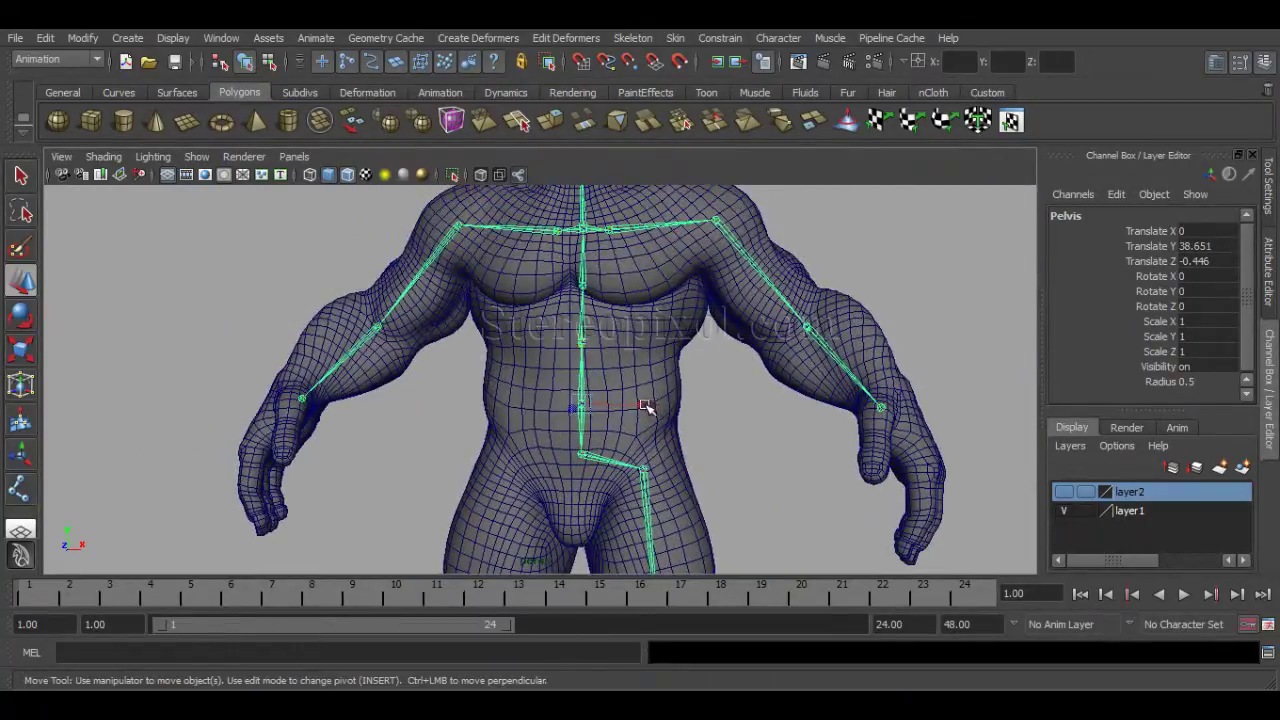
{"action": "mouse_move", "coordinate": [648, 406]}
{"action": "left_mouse_down"}
{"action": "mouse_move", "coordinate": [751, 420]}
{"action": "mouse_move", "coordinate": [653, 400]}
{"action": "left_mouse_up"}
{"action": "key", "text": "ctrl+z"}
Test how the upper body follows by rotating the Spine_01 joint, and undo the rotation
{"action": "left_click_drag", "start_coordinate": [709, 491], "coordinate": [757, 471], "text": "alt"}
{"action": "scroll", "coordinate": [712, 456], "scroll_direction": "up", "scroll_amount": 2}
{"action": "left_click", "coordinate": [607, 333]}
{"action": "right_click_drag", "start_coordinate": [640, 355], "coordinate": [677, 417], "text": "alt"}
{"action": "key", "text": "e"}
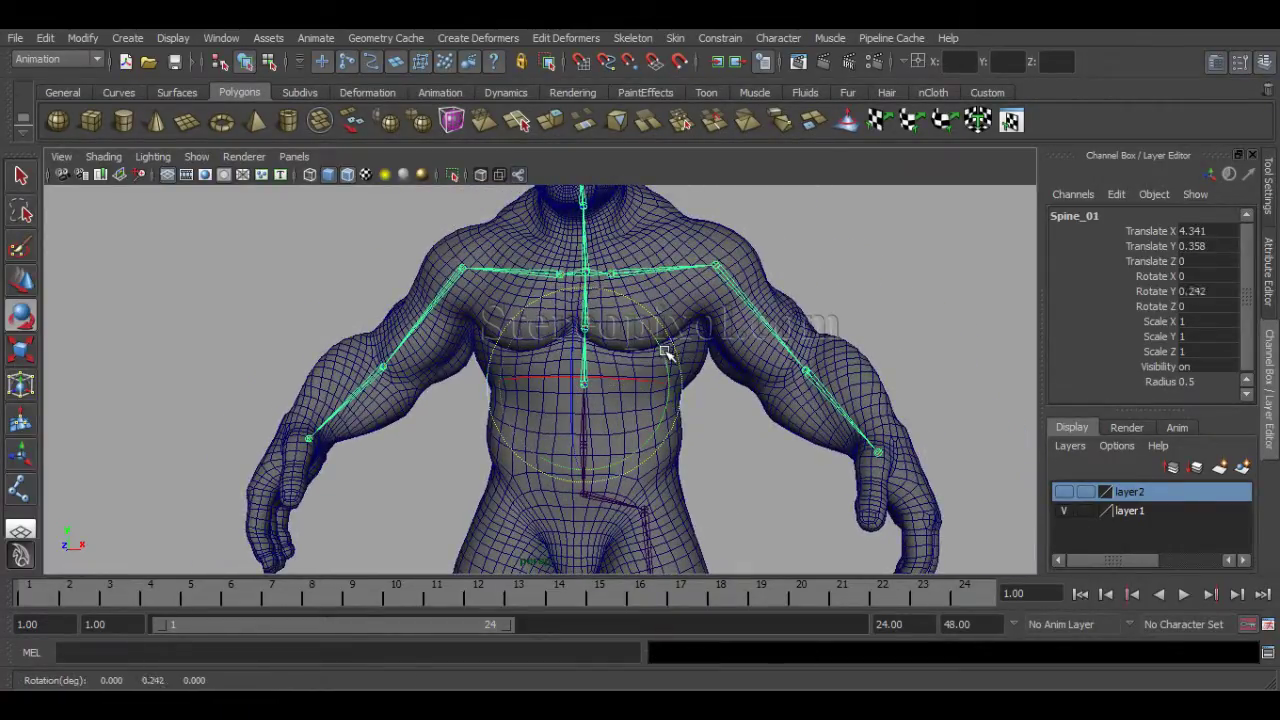
{"action": "left_click_drag", "start_coordinate": [663, 354], "coordinate": [697, 398]}
{"action": "key", "text": "ctrl+z"}
Test the rotation of the Spine_02 joint in the chest and undo it
{"action": "left_click", "coordinate": [567, 335]}
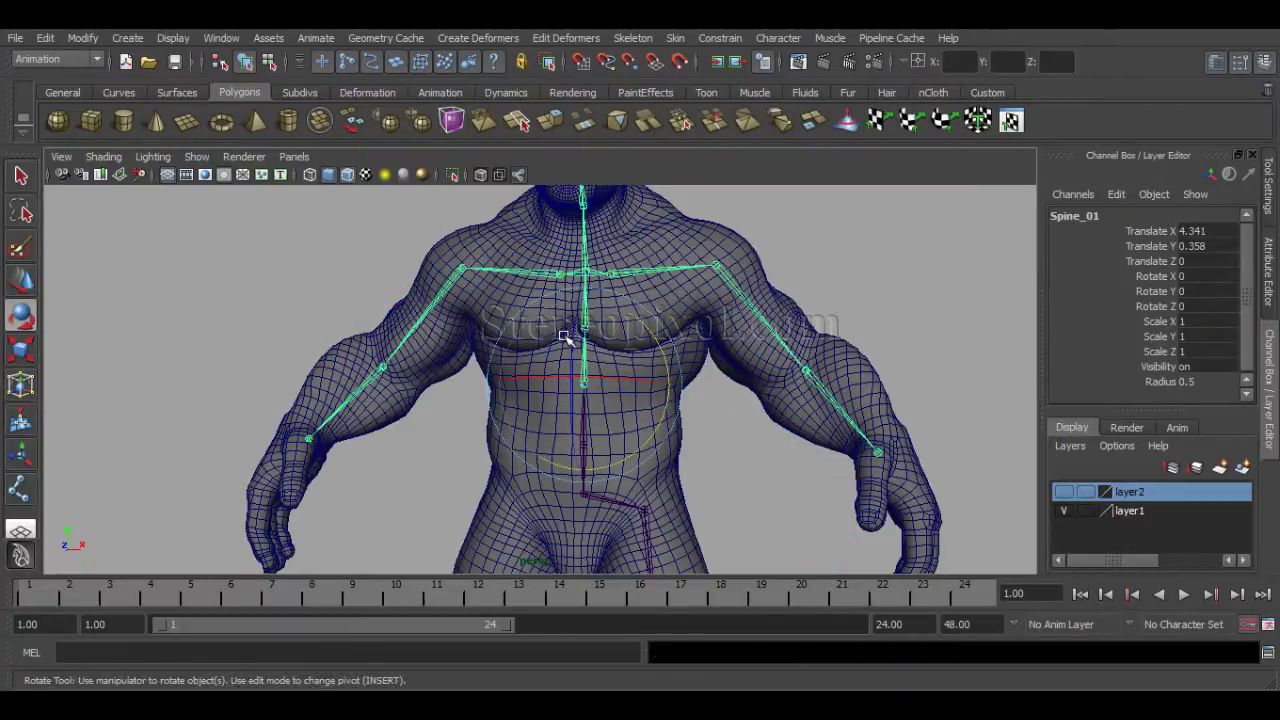
{"action": "left_click", "coordinate": [585, 308]}
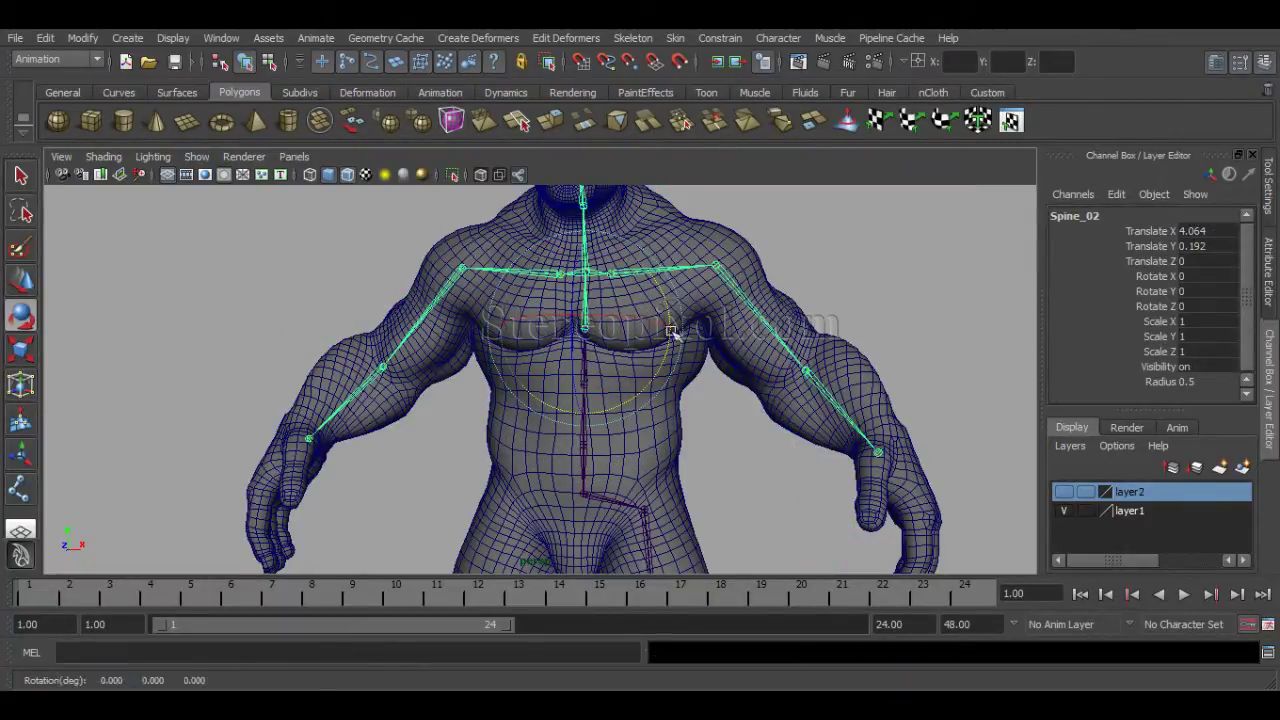
{"action": "left_click_drag", "start_coordinate": [673, 326], "coordinate": [675, 327]}
{"action": "key", "text": "ctrl+z"}
Test how the left leg follows by rotating the Hip_fk joint, and undo the rotation
{"action": "left_click", "coordinate": [587, 502]}
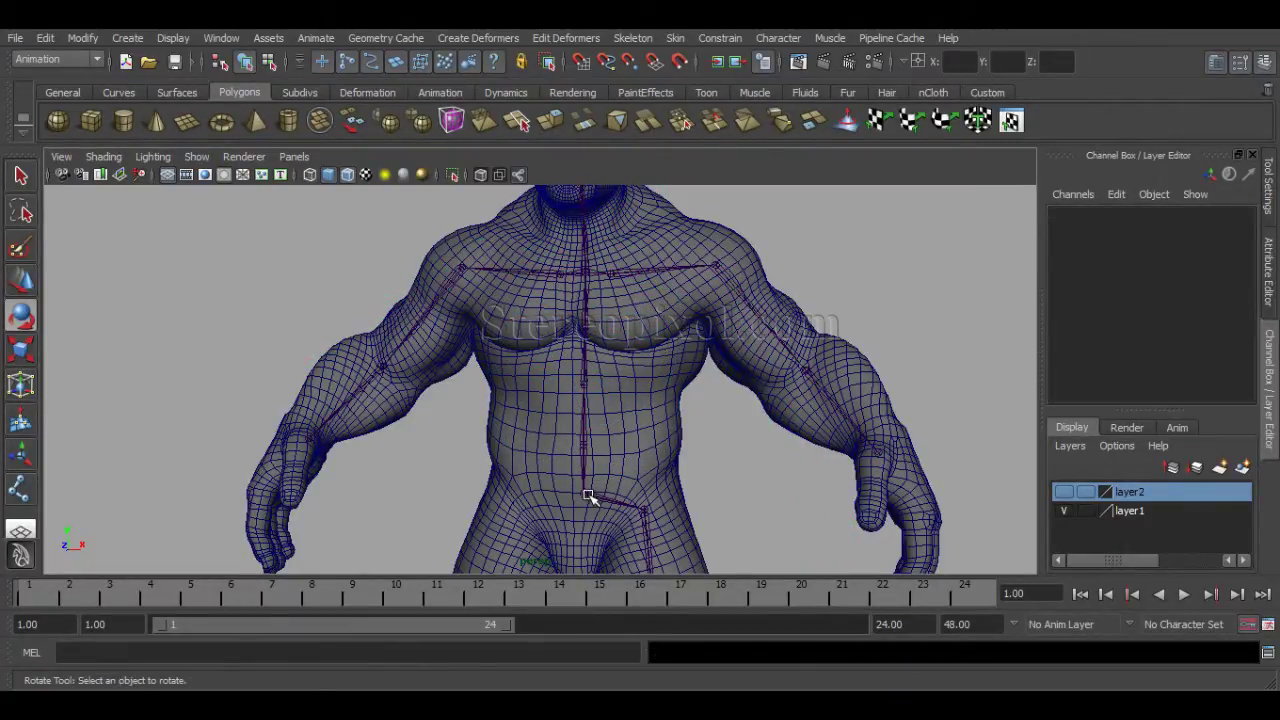
{"action": "left_click", "coordinate": [588, 495]}
{"action": "middle_click_drag", "start_coordinate": [741, 398], "coordinate": [759, 262], "text": "alt"}
{"action": "left_click_drag", "start_coordinate": [748, 440], "coordinate": [668, 372], "text": "alt"}
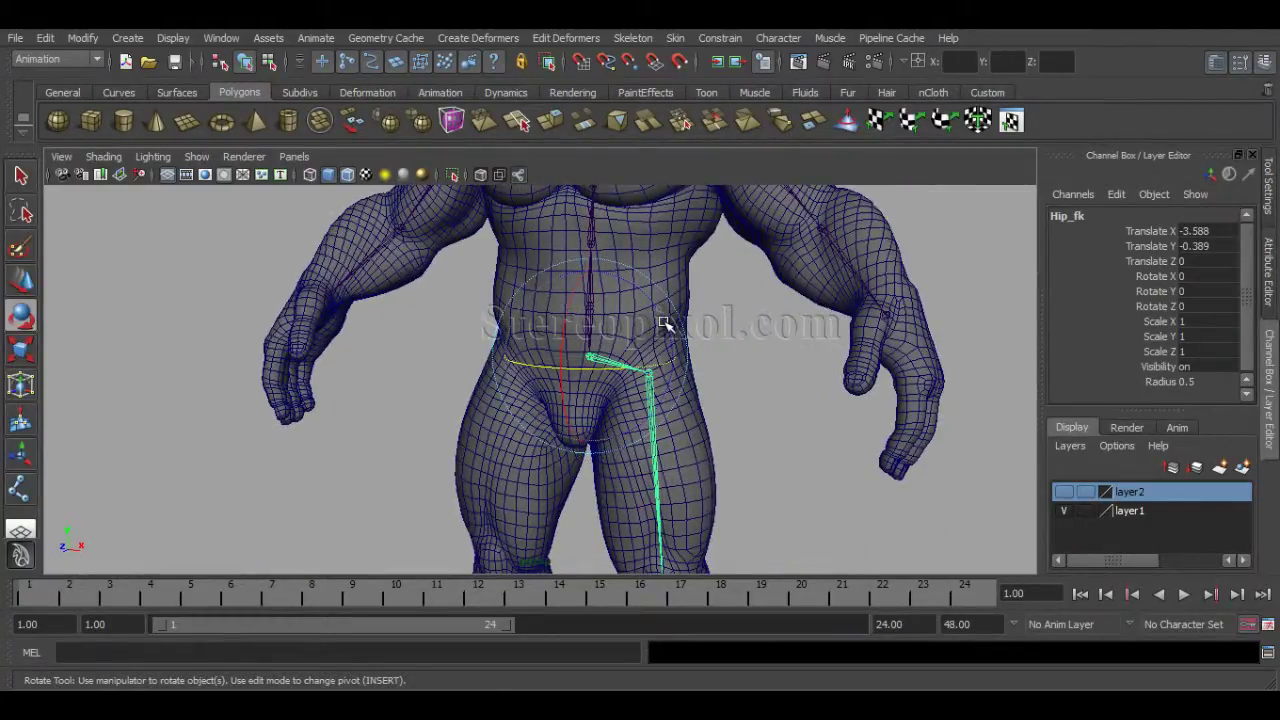
{"action": "left_click_drag", "start_coordinate": [664, 326], "coordinate": [726, 392]}
{"action": "key", "text": "ctrl+z"}
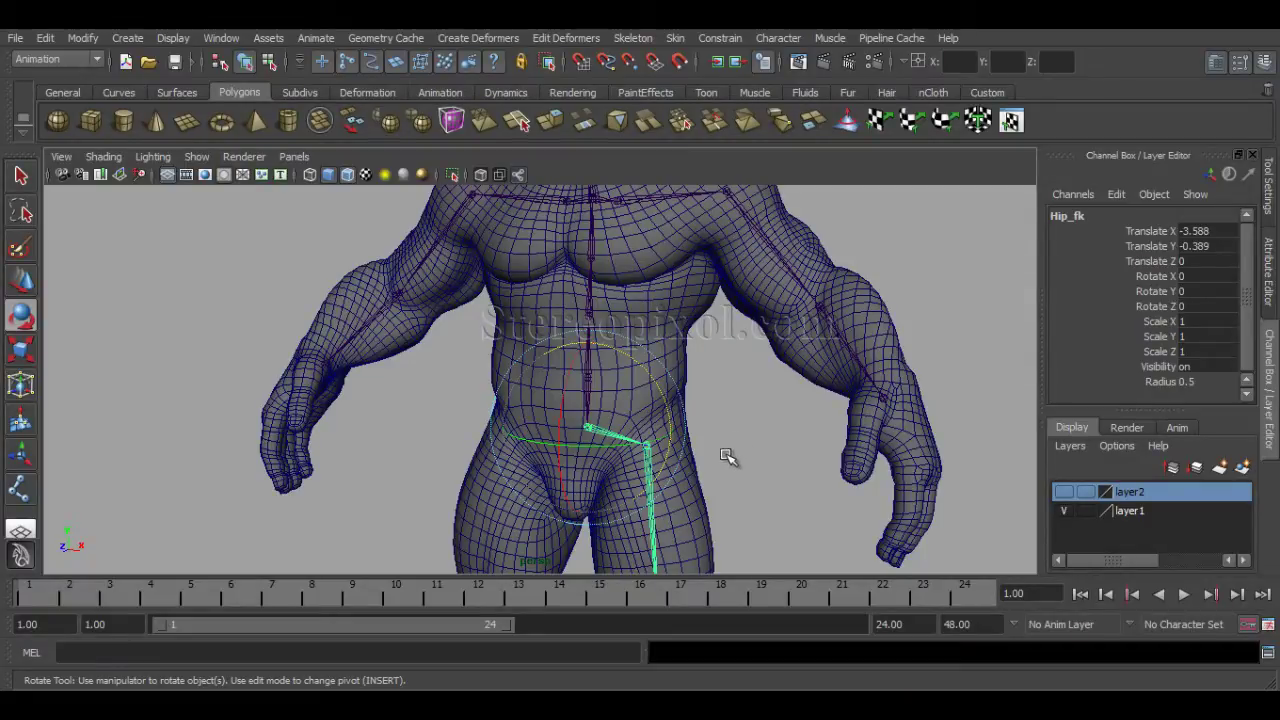
Mirror the left leg chain from Leg_L_fk across the YZ plane with the Behavior function, replacing _L_ with _R_ in the joint names
{"action": "left_click_drag", "start_coordinate": [731, 457], "coordinate": [734, 362], "text": "alt"}
{"action": "middle_click_drag", "start_coordinate": [744, 380], "coordinate": [745, 355], "text": "alt"}
{"action": "right_click_drag", "start_coordinate": [745, 355], "coordinate": [814, 394], "text": "alt"}
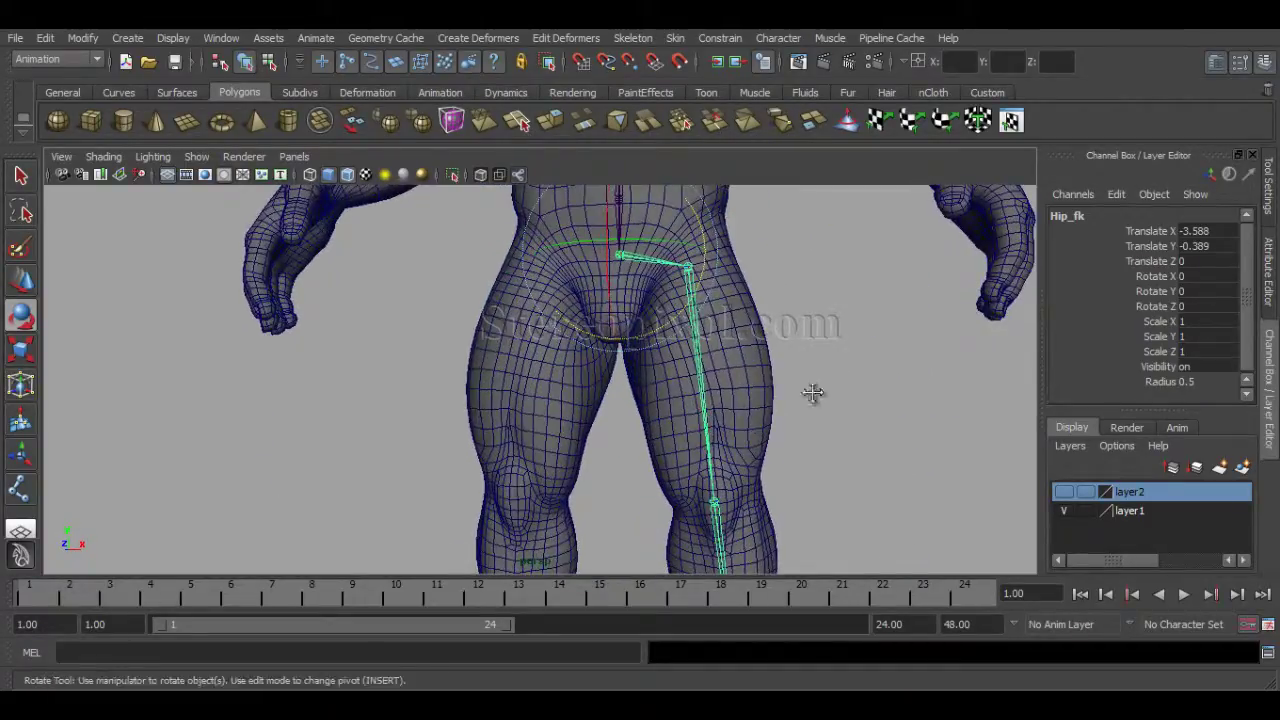
{"action": "middle_click_drag", "start_coordinate": [814, 394], "coordinate": [812, 408], "text": "alt"}
{"action": "left_click", "coordinate": [691, 402]}
{"action": "left_click_drag", "start_coordinate": [878, 381], "coordinate": [1075, 243], "text": "alt"}
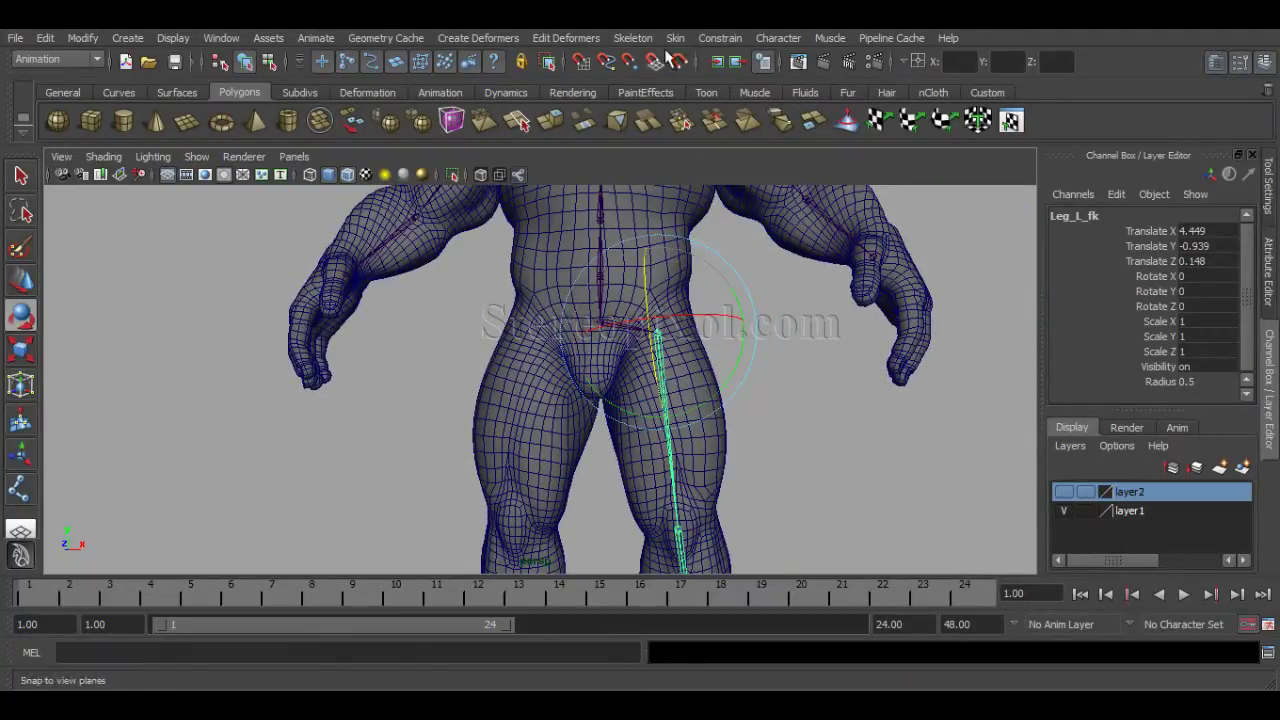
{"action": "left_click", "coordinate": [633, 38]}
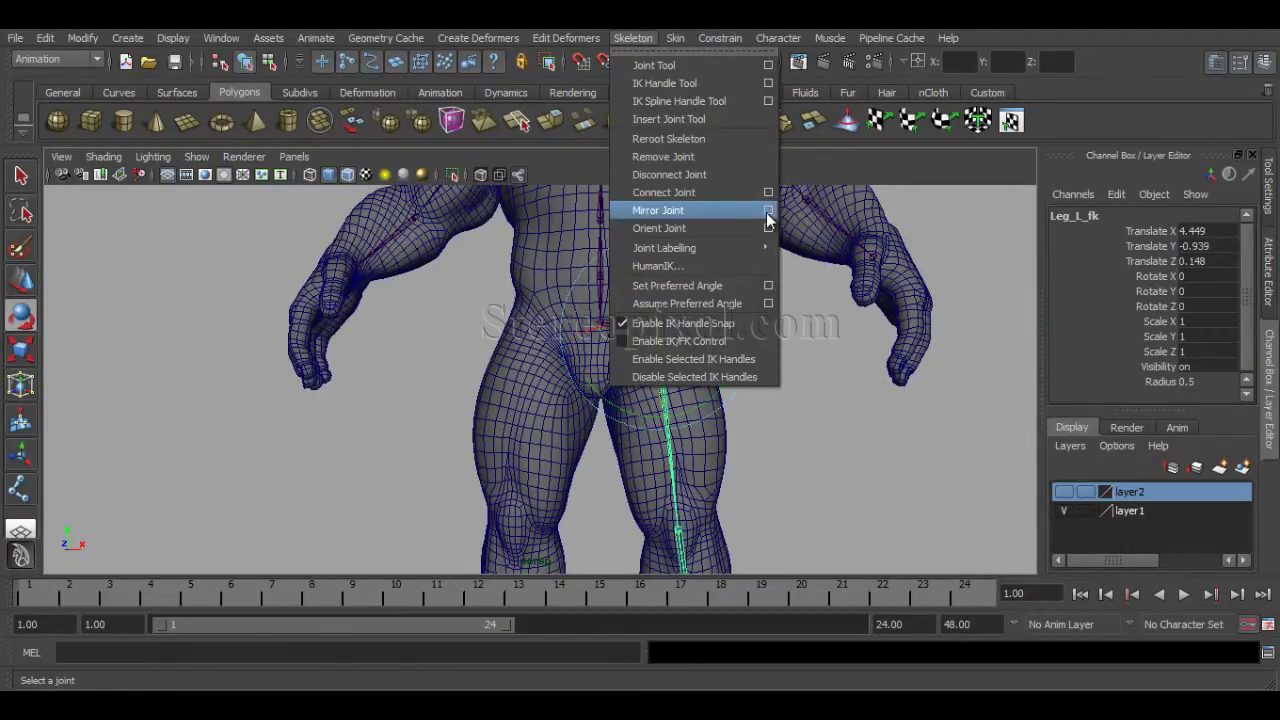
{"action": "left_click", "coordinate": [768, 210]}
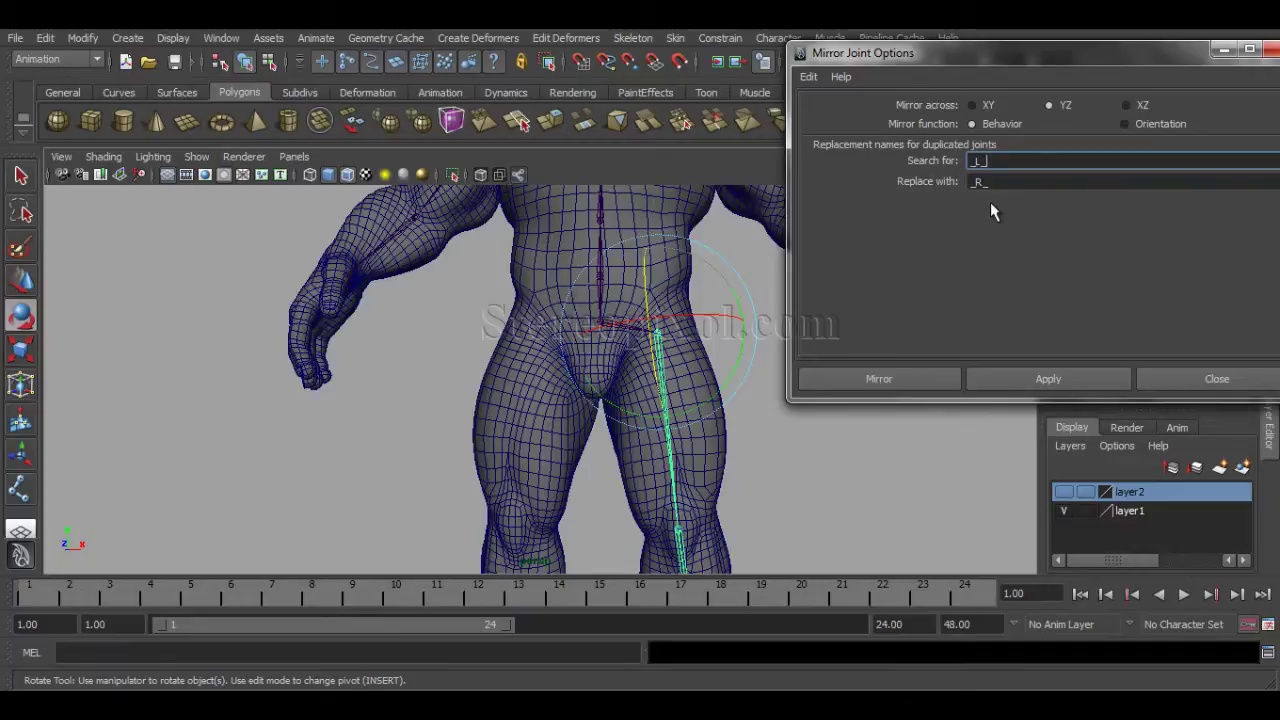
{"action": "left_click", "coordinate": [808, 80]}
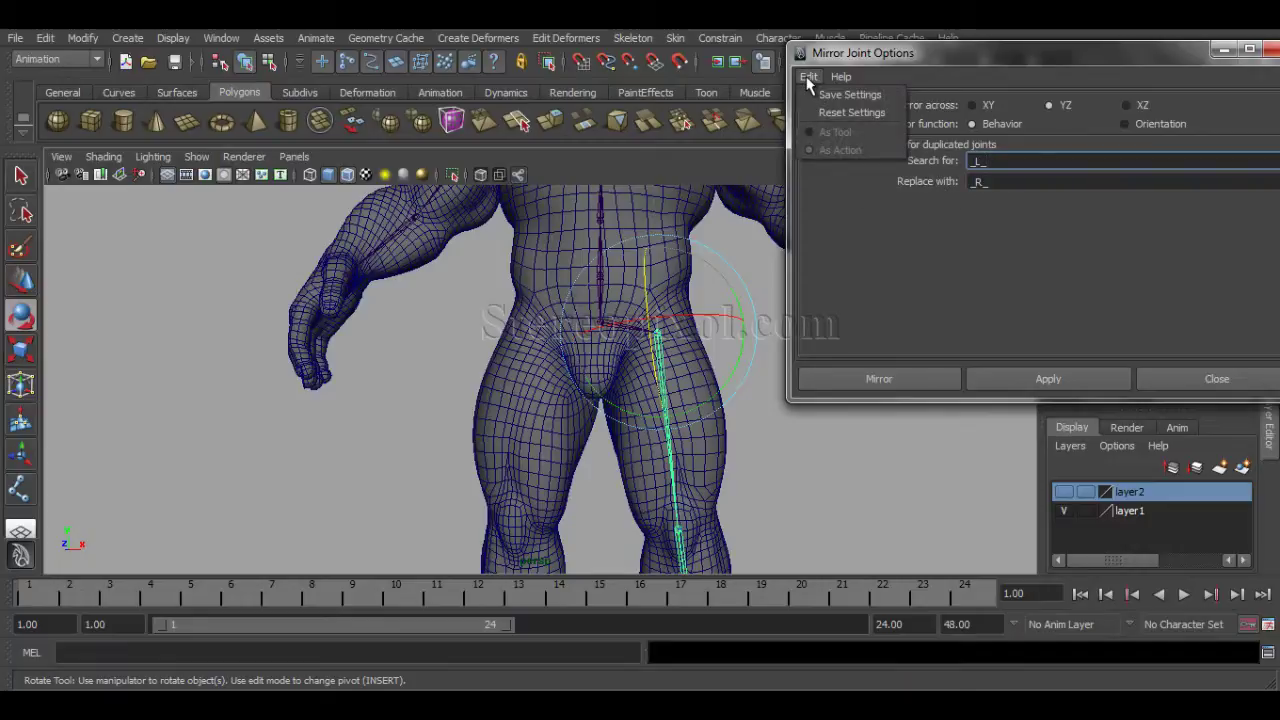
{"action": "left_click", "coordinate": [810, 80]}
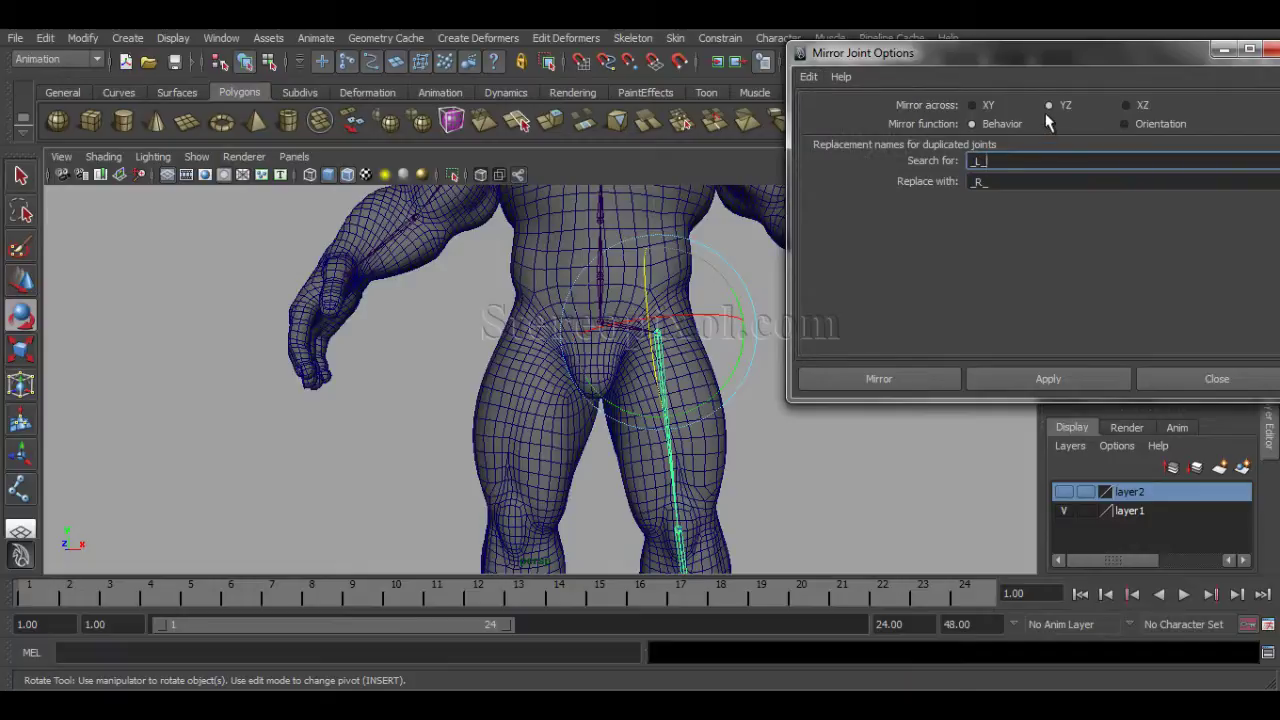
{"action": "left_click_drag", "start_coordinate": [700, 423], "coordinate": [710, 424], "text": "alt"}
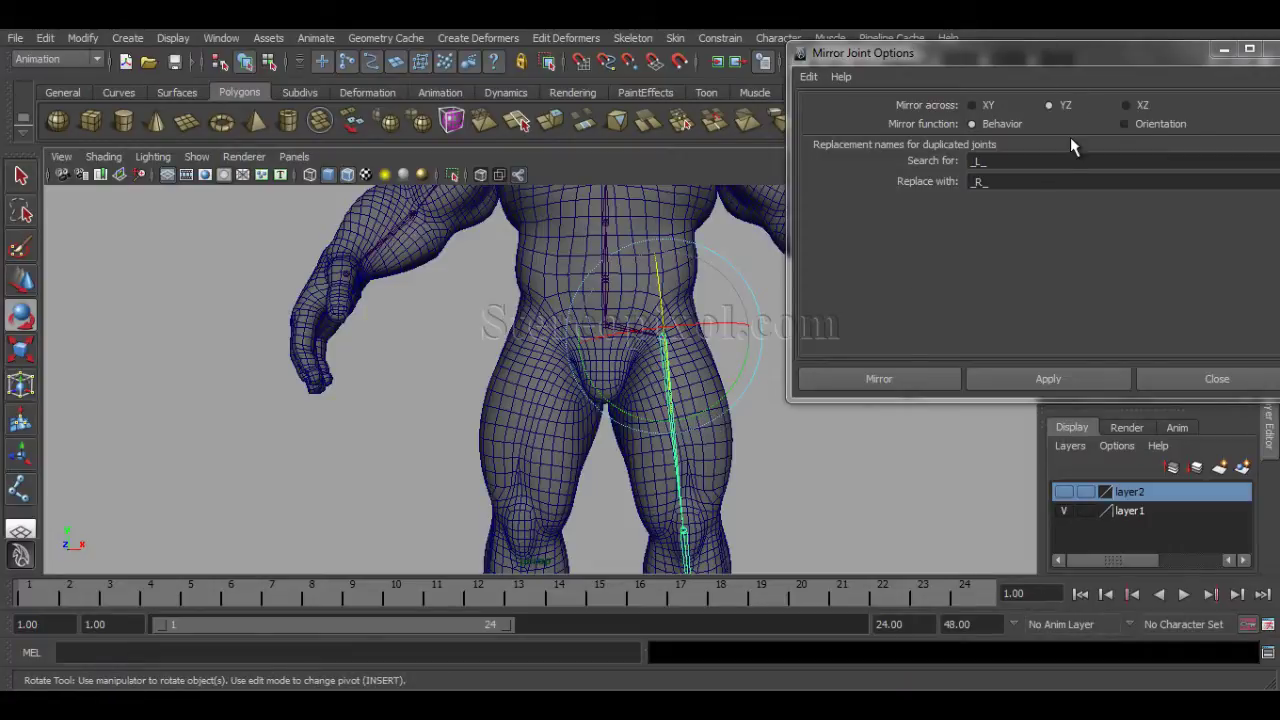
{"action": "left_click", "coordinate": [886, 382]}
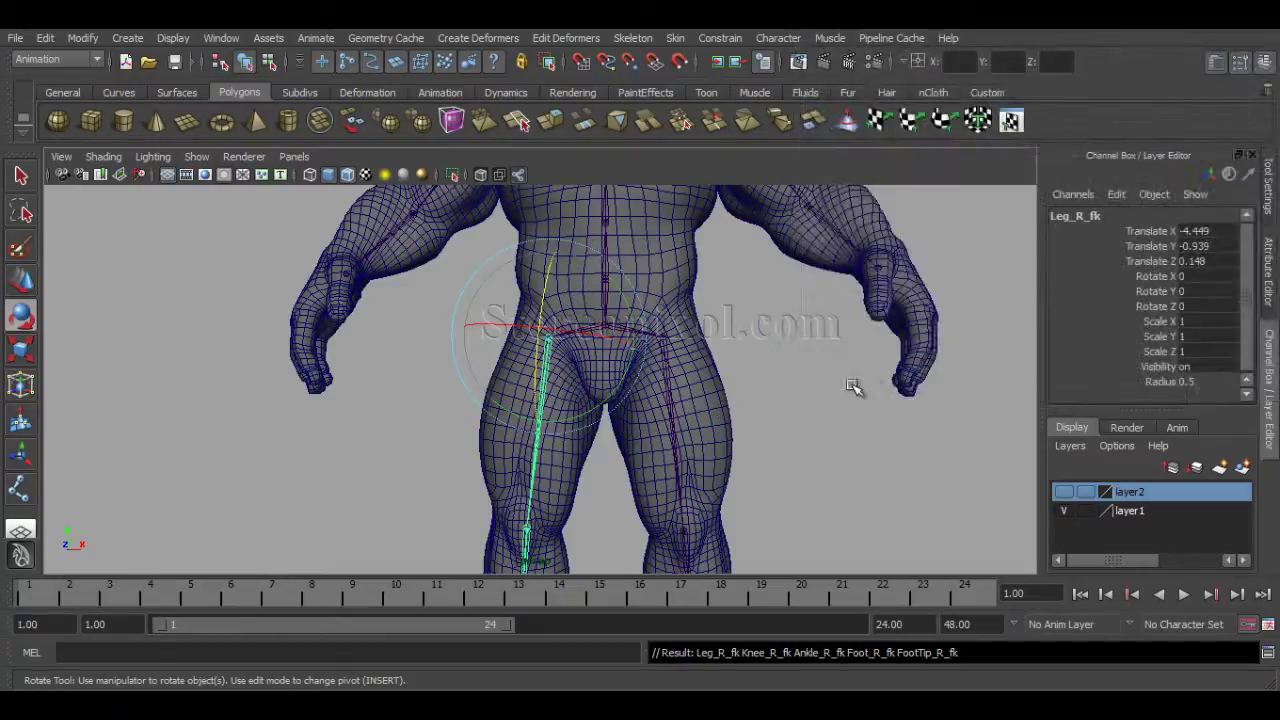
Clear the selection and examine the skeleton with both leg chains from several angles
{"action": "right_click_drag", "start_coordinate": [852, 386], "coordinate": [694, 471], "text": "alt"}
{"action": "left_click", "coordinate": [725, 377]}
{"action": "left_click_drag", "start_coordinate": [725, 377], "coordinate": [583, 484], "text": "alt"}
{"action": "right_click_drag", "start_coordinate": [583, 484], "coordinate": [700, 446], "text": "alt"}
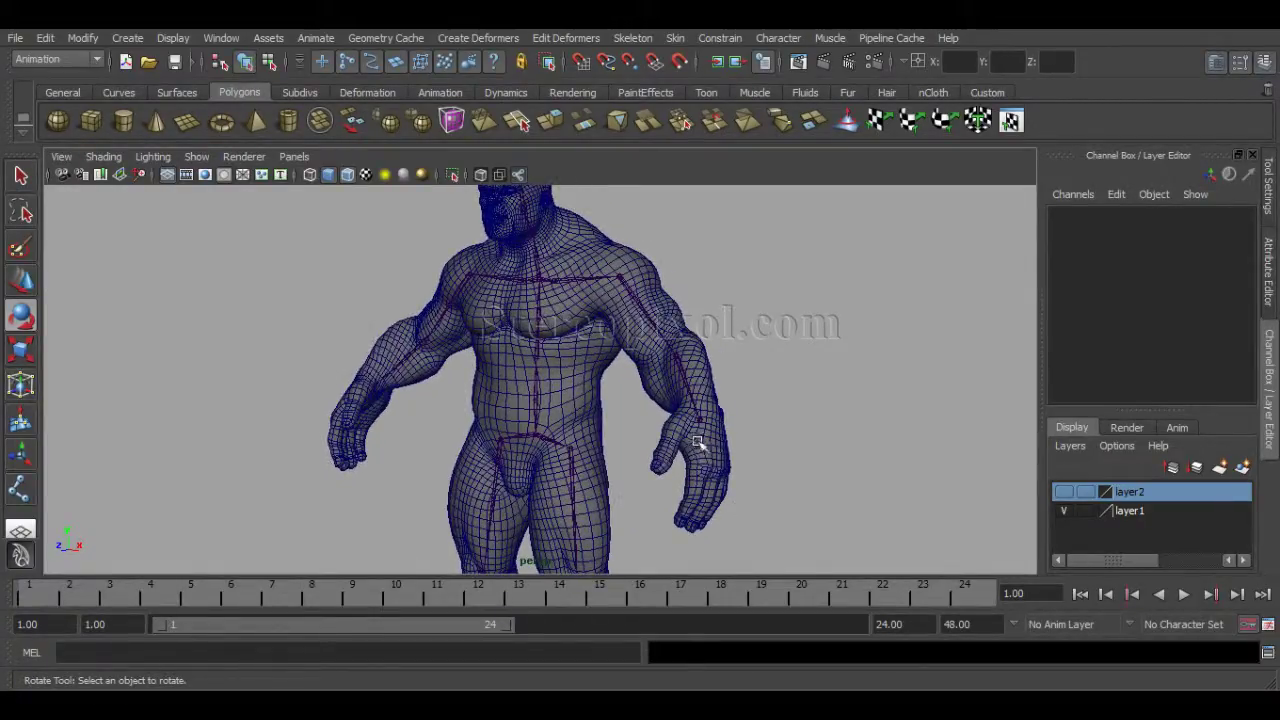
{"action": "mouse_move", "coordinate": [762, 470]}
{"action": "left_mouse_down", "text": "alt"}
{"action": "mouse_move", "coordinate": [731, 480]}
{"action": "mouse_move", "coordinate": [777, 471]}
{"action": "mouse_move", "coordinate": [741, 467]}
{"action": "left_mouse_up", "text": "alt"}
{"action": "left_click_drag", "start_coordinate": [688, 451], "coordinate": [846, 403], "text": "alt"}
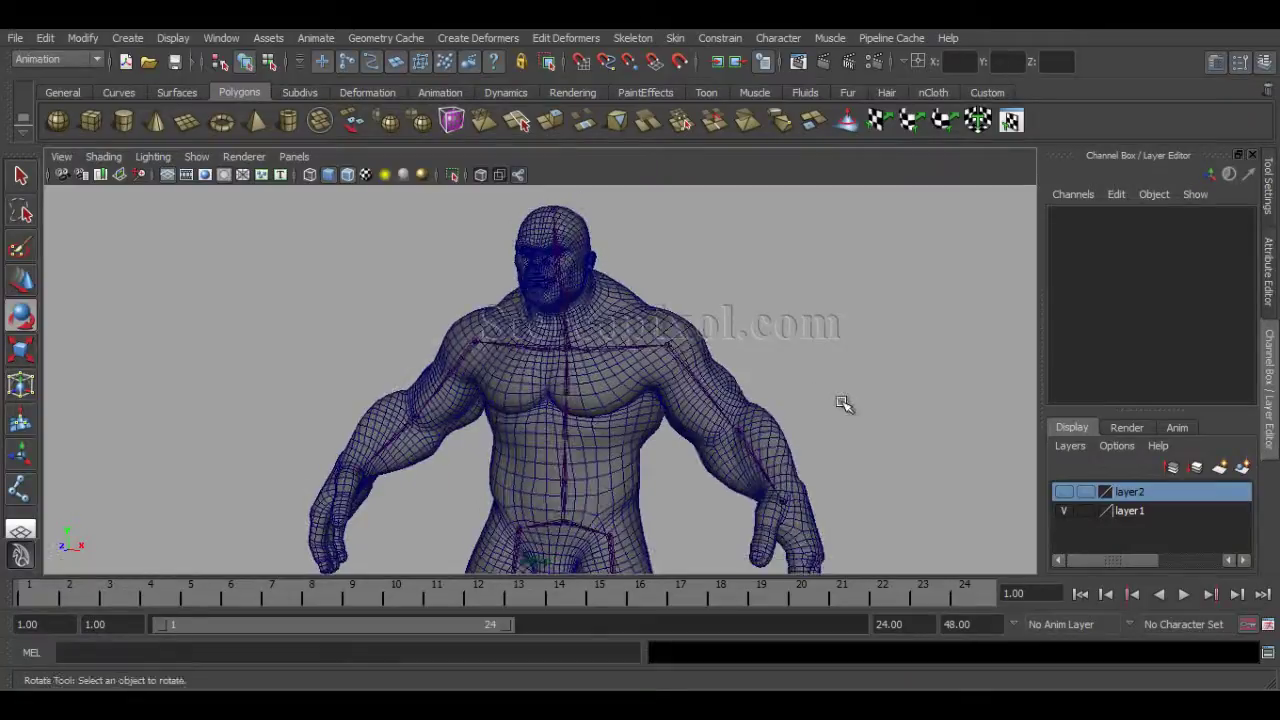